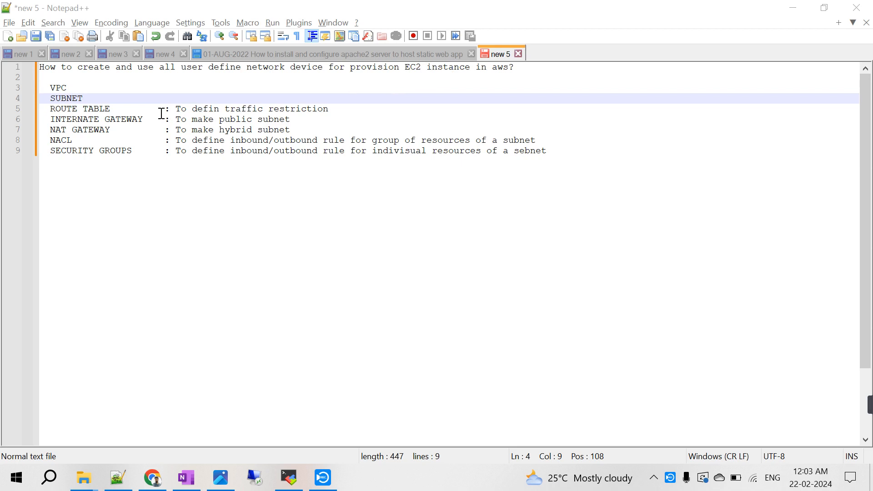
{"action": "double_click", "coordinate": [58, 87]}
{"action": "double_click", "coordinate": [71, 98]}
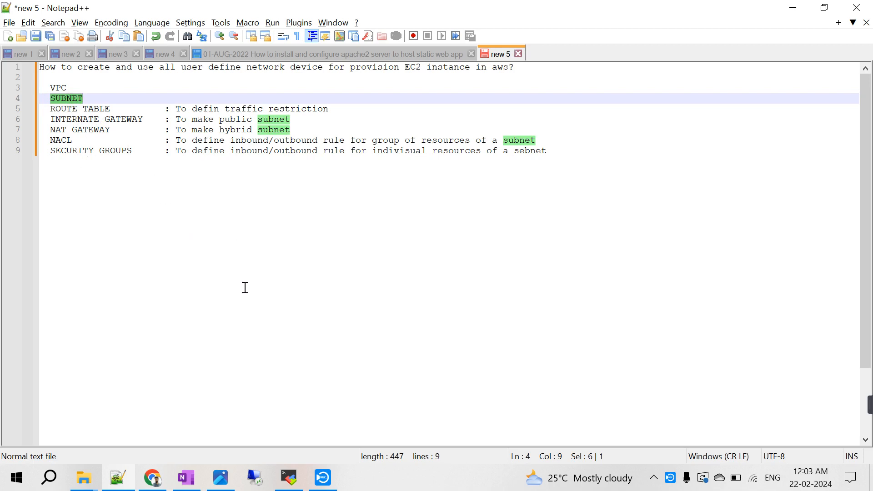
- Switch to the EC2 console in Chrome, start launching a new instance and name it "win"
{"action": "left_click", "coordinate": [153, 478]}
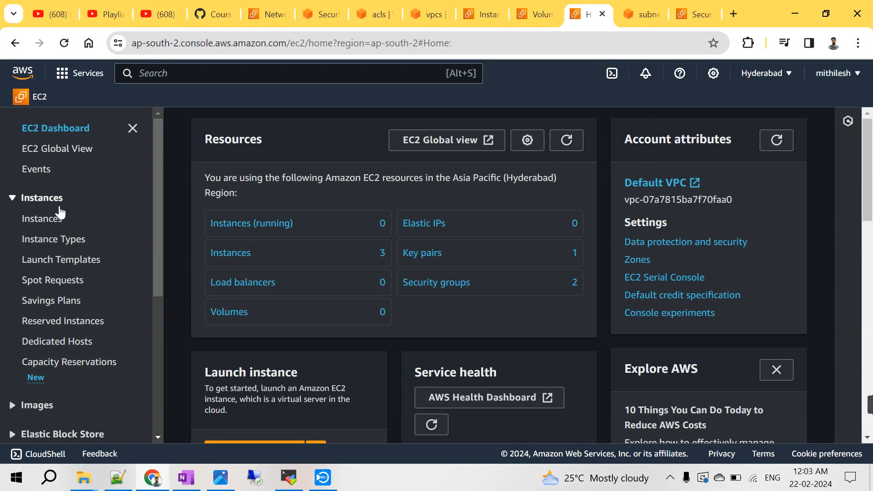
{"action": "left_click", "coordinate": [42, 218]}
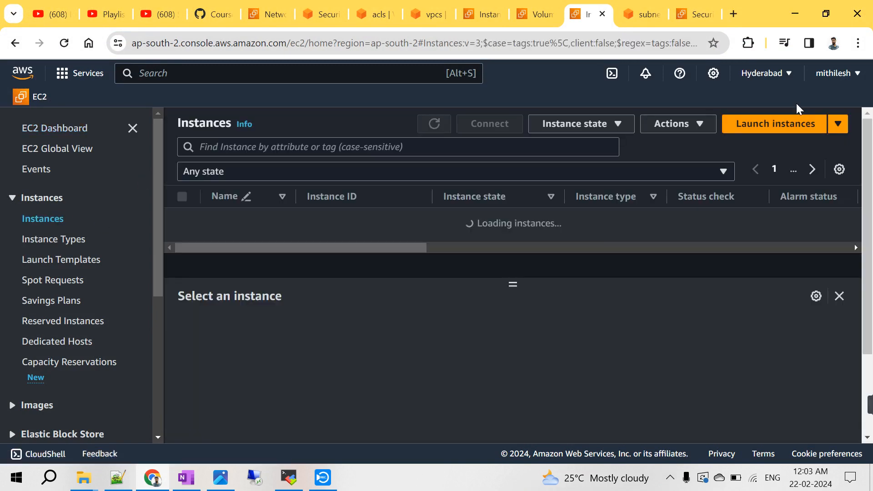
{"action": "left_click", "coordinate": [761, 128]}
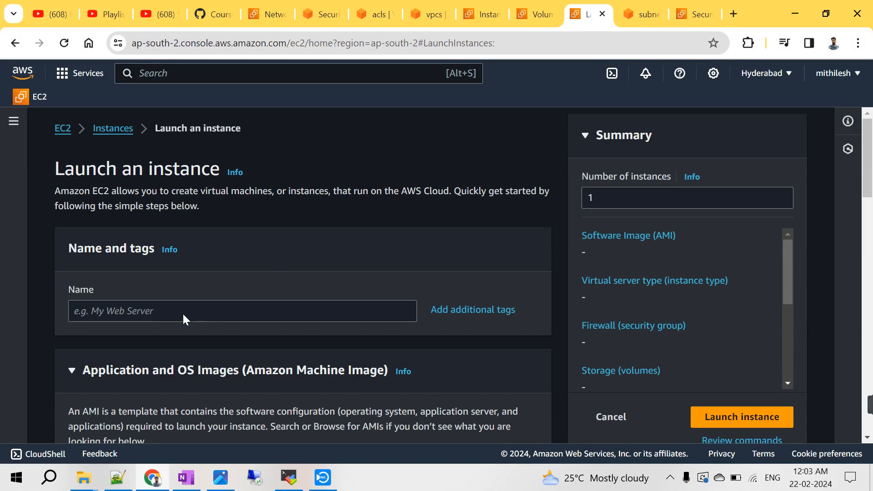
{"action": "left_click", "coordinate": [132, 315]}
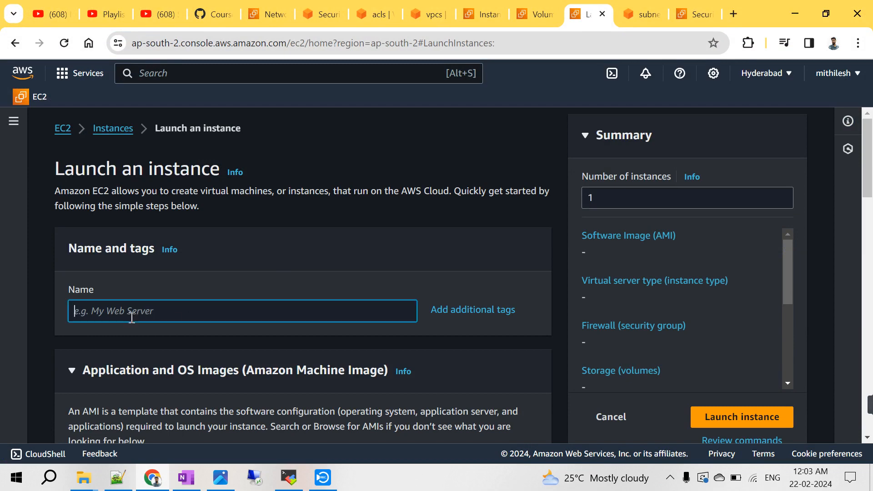
{"action": "type", "text": "win"}
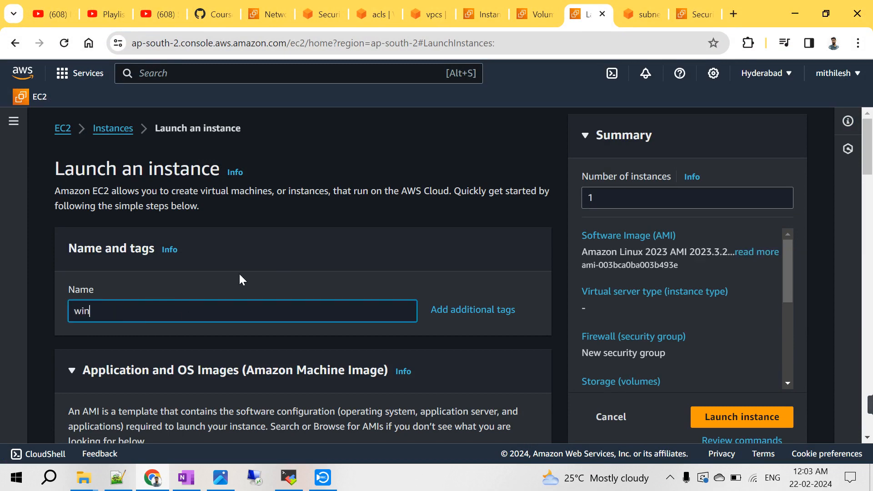
- Choose the Windows quick-start image for the instance
{"action": "scroll", "coordinate": [239, 272], "scroll_direction": "down", "scroll_amount": 5}
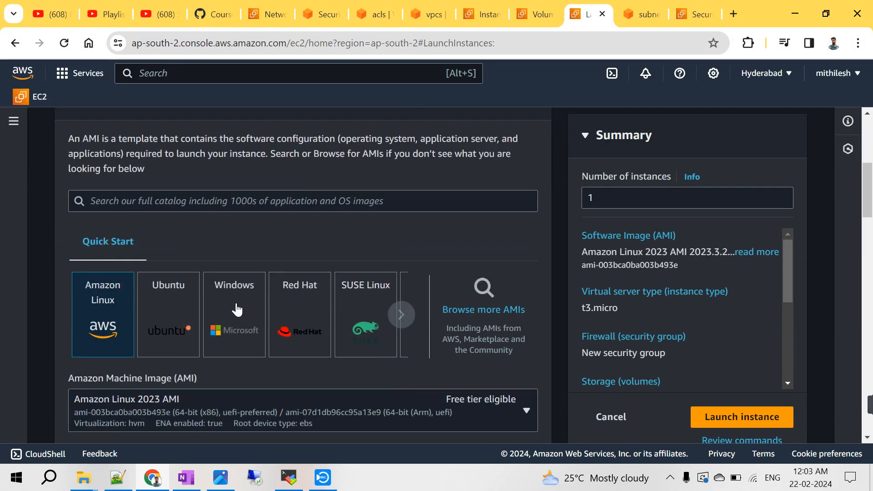
{"action": "left_click", "coordinate": [237, 309]}
{"action": "scroll", "coordinate": [378, 257], "scroll_direction": "down", "scroll_amount": 5}
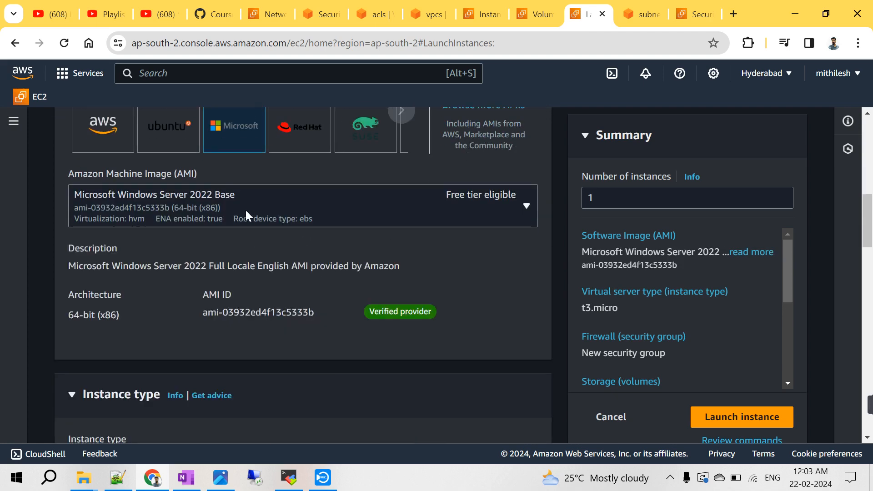
- Select the existing "private-key" key pair for logging in to the instance
{"action": "scroll", "coordinate": [221, 221], "scroll_direction": "down", "scroll_amount": 5}
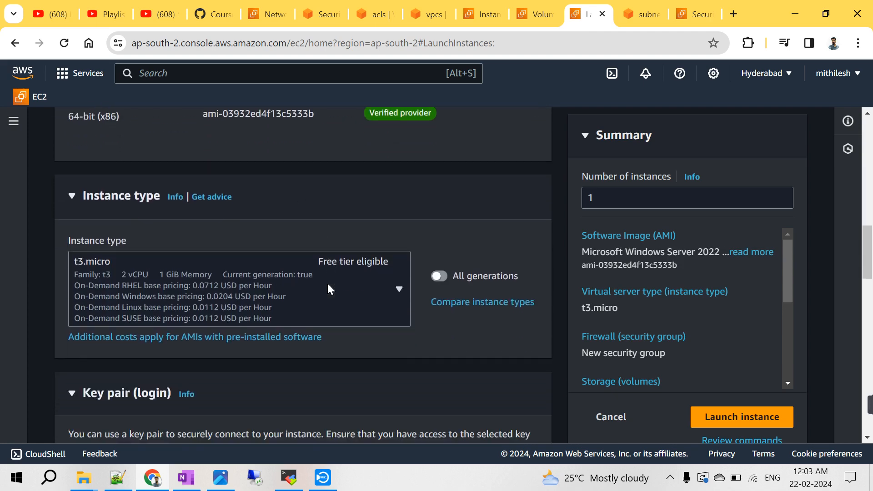
{"action": "scroll", "coordinate": [340, 234], "scroll_direction": "down", "scroll_amount": 3}
{"action": "scroll", "coordinate": [339, 236], "scroll_direction": "up", "scroll_amount": 3}
{"action": "scroll", "coordinate": [377, 273], "scroll_direction": "down", "scroll_amount": 1}
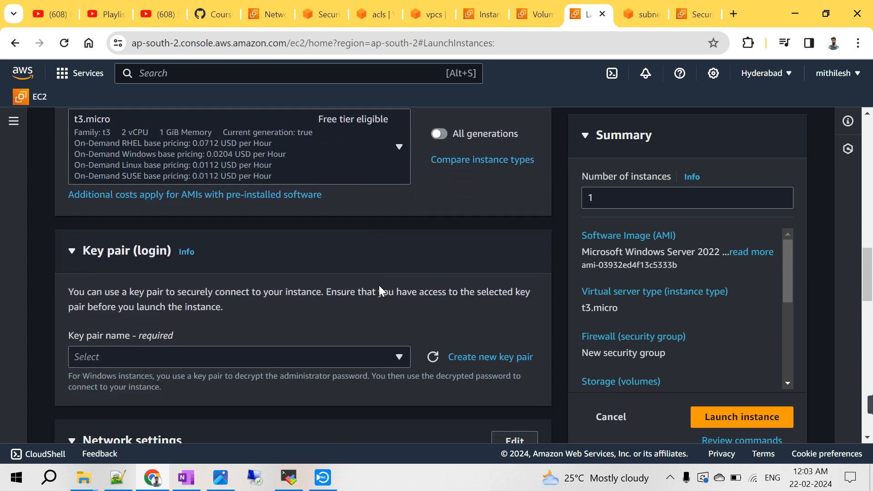
{"action": "scroll", "coordinate": [318, 327], "scroll_direction": "down", "scroll_amount": 1}
{"action": "scroll", "coordinate": [351, 313], "scroll_direction": "down", "scroll_amount": 2}
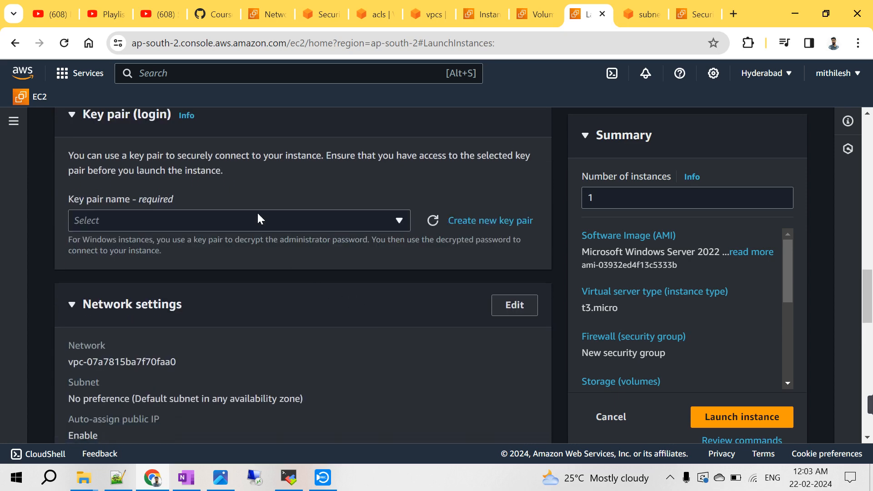
{"action": "left_click", "coordinate": [258, 218]}
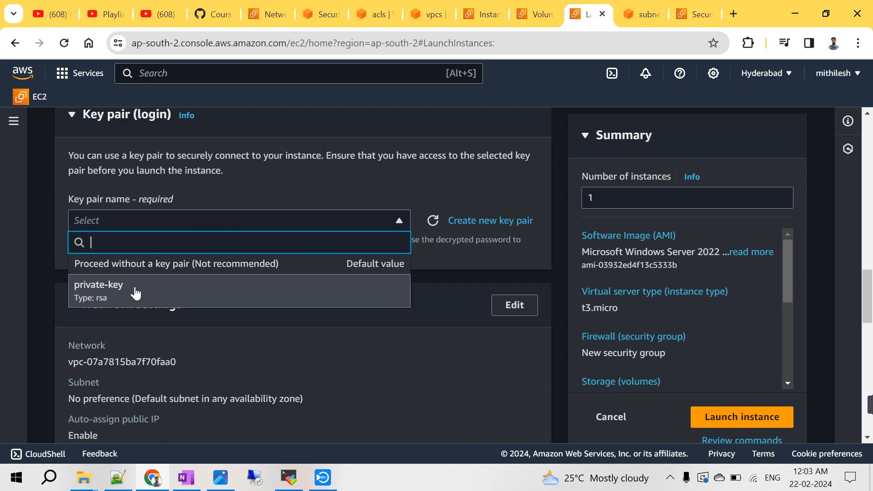
{"action": "left_click", "coordinate": [135, 293]}
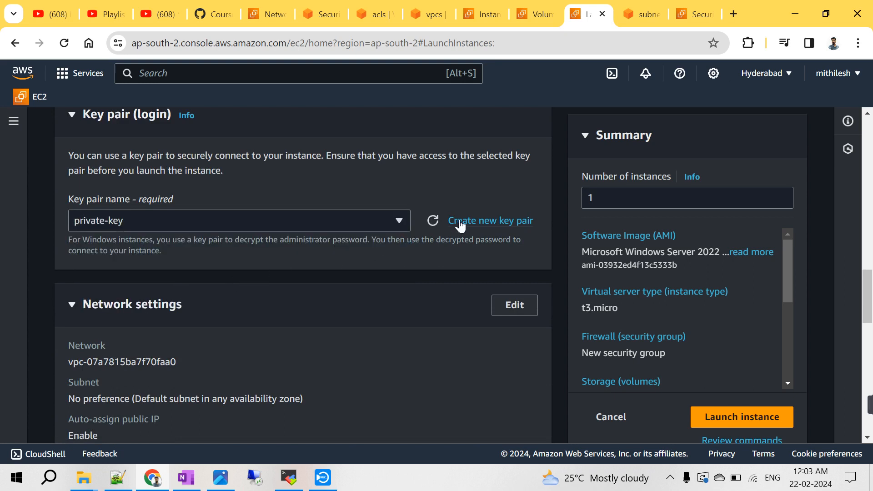
- Examine the launch form's default network, subnet, public IP, security group and storage settings
{"action": "scroll", "coordinate": [191, 309], "scroll_direction": "down", "scroll_amount": 1}
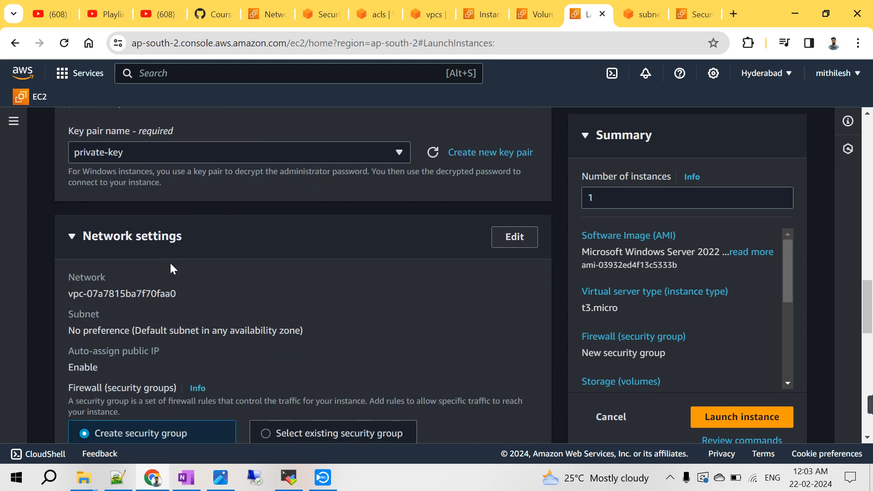
{"action": "scroll", "coordinate": [284, 319], "scroll_direction": "down", "scroll_amount": 3}
{"action": "scroll", "coordinate": [261, 327], "scroll_direction": "down", "scroll_amount": 2}
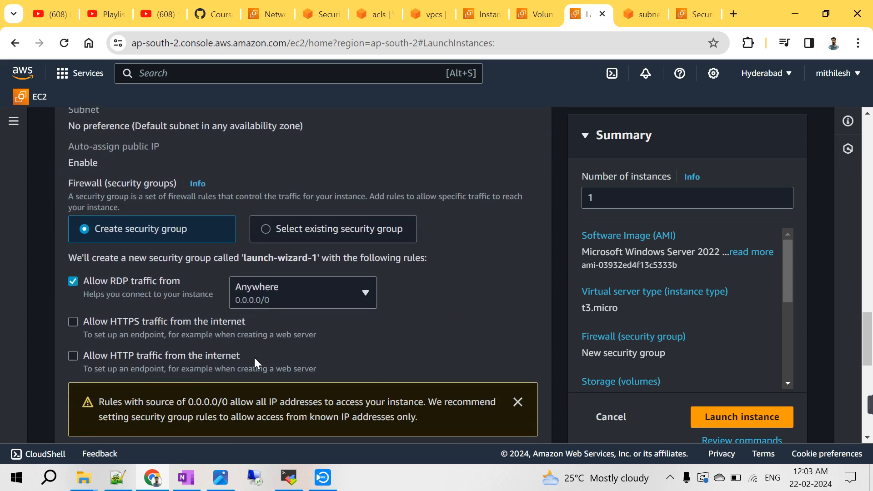
{"action": "scroll", "coordinate": [281, 374], "scroll_direction": "down", "scroll_amount": 3}
{"action": "scroll", "coordinate": [219, 239], "scroll_direction": "up", "scroll_amount": 4}
{"action": "scroll", "coordinate": [160, 184], "scroll_direction": "up", "scroll_amount": 3}
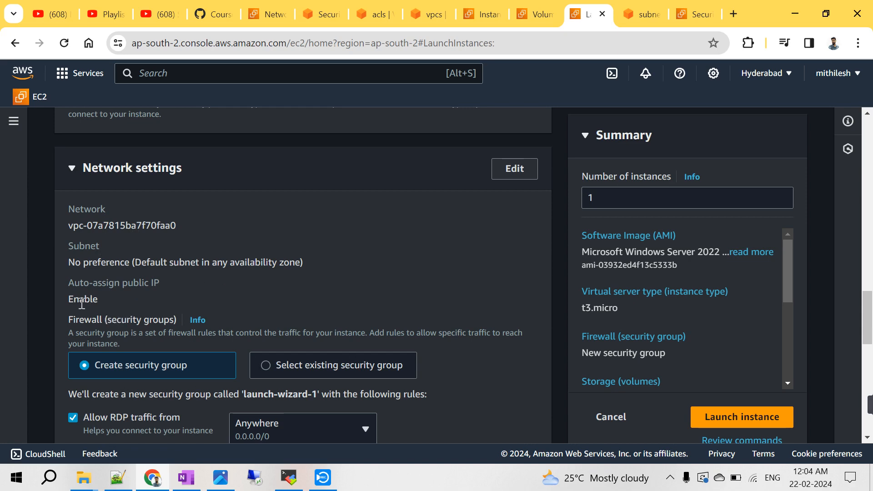
{"action": "scroll", "coordinate": [206, 296], "scroll_direction": "down", "scroll_amount": 1}
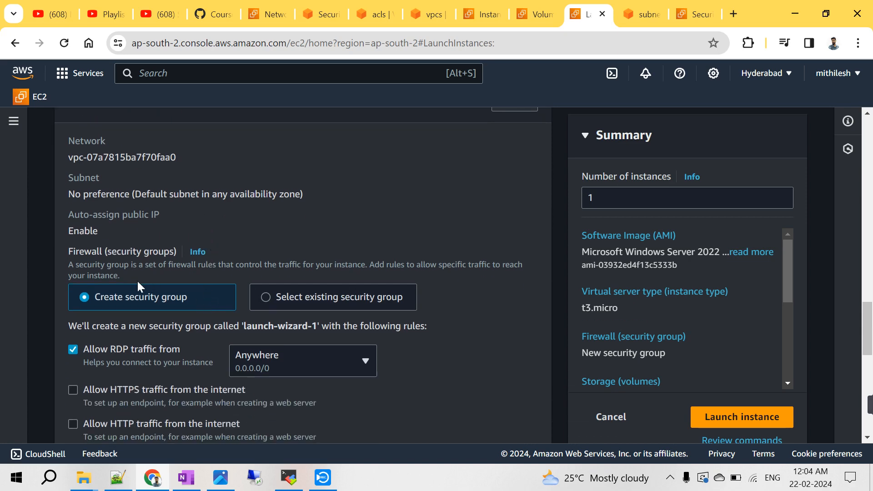
{"action": "scroll", "coordinate": [171, 327], "scroll_direction": "down", "scroll_amount": 1}
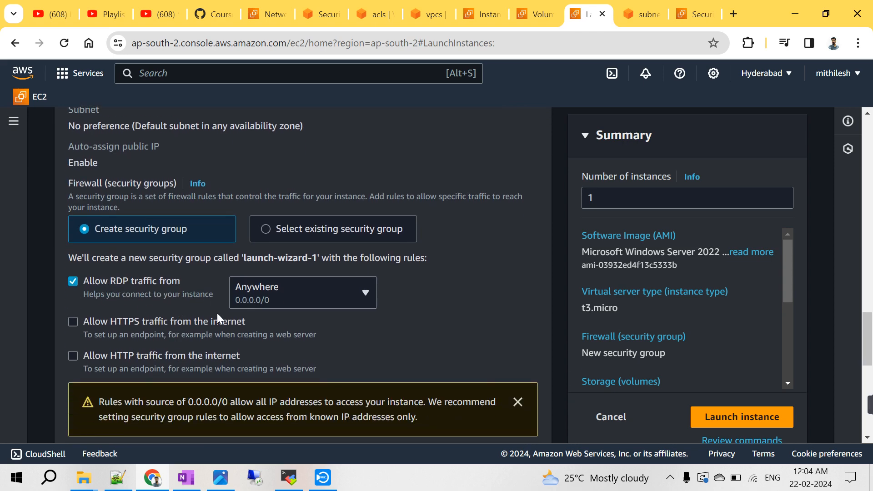
{"action": "scroll", "coordinate": [217, 312], "scroll_direction": "down", "scroll_amount": 5}
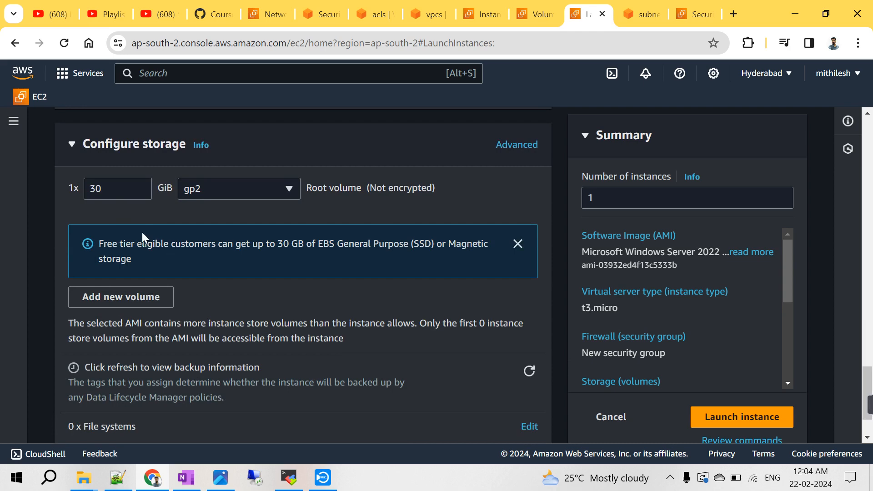
{"action": "scroll", "coordinate": [274, 291], "scroll_direction": "down", "scroll_amount": 1}
{"action": "scroll", "coordinate": [278, 299], "scroll_direction": "up", "scroll_amount": 5}
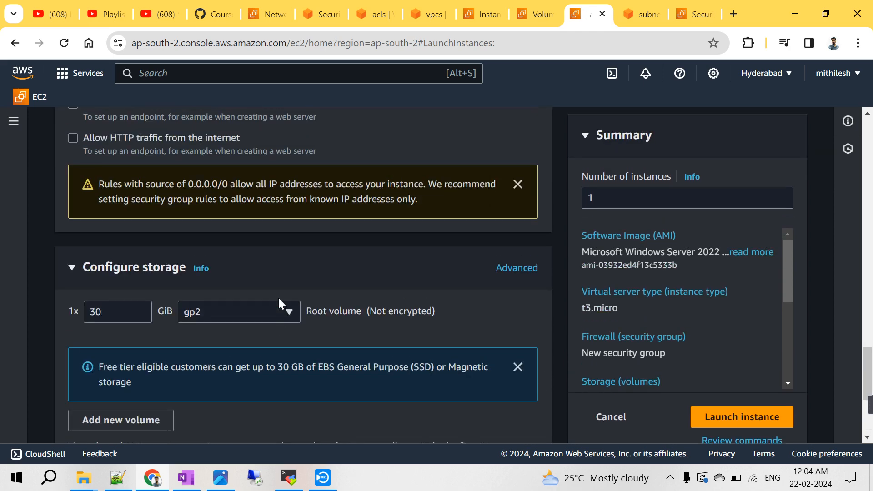
{"action": "scroll", "coordinate": [269, 296], "scroll_direction": "up", "scroll_amount": 2}
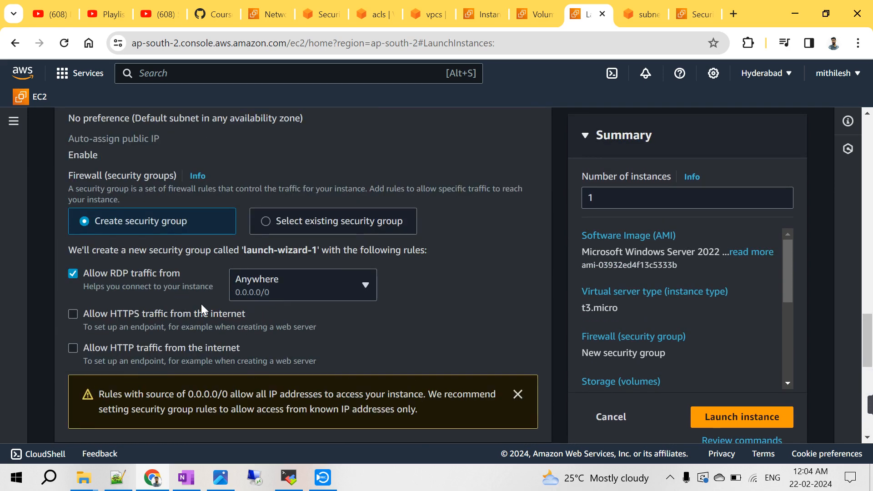
{"action": "scroll", "coordinate": [201, 304], "scroll_direction": "up", "scroll_amount": 3}
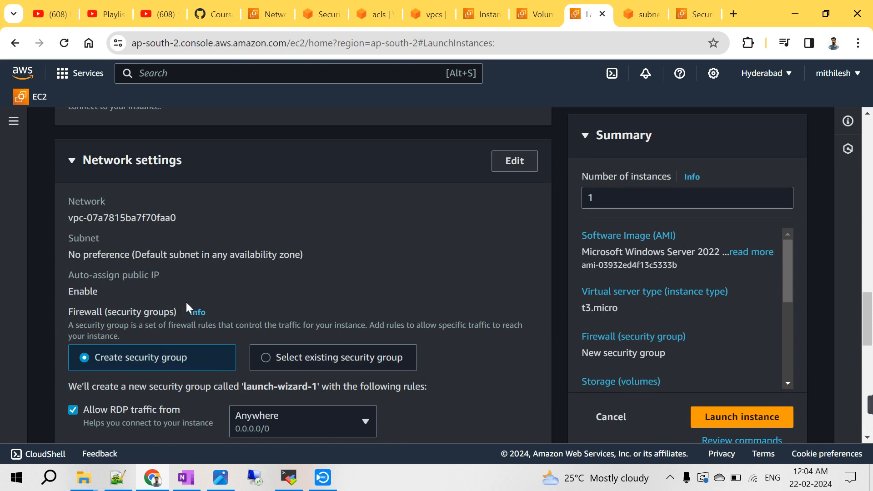
{"action": "scroll", "coordinate": [281, 356], "scroll_direction": "down", "scroll_amount": 2}
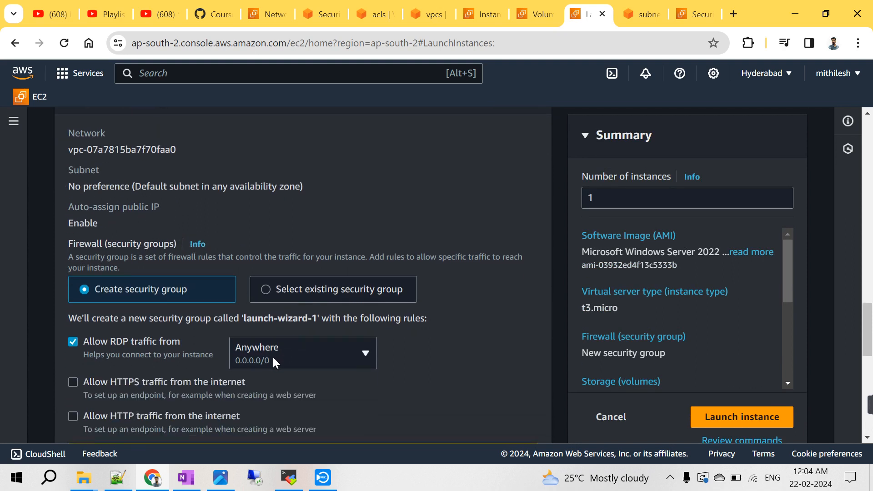
- Switch to Notepad++ and go over the list of network components, starting from the VPC line
{"action": "left_click", "coordinate": [117, 477]}
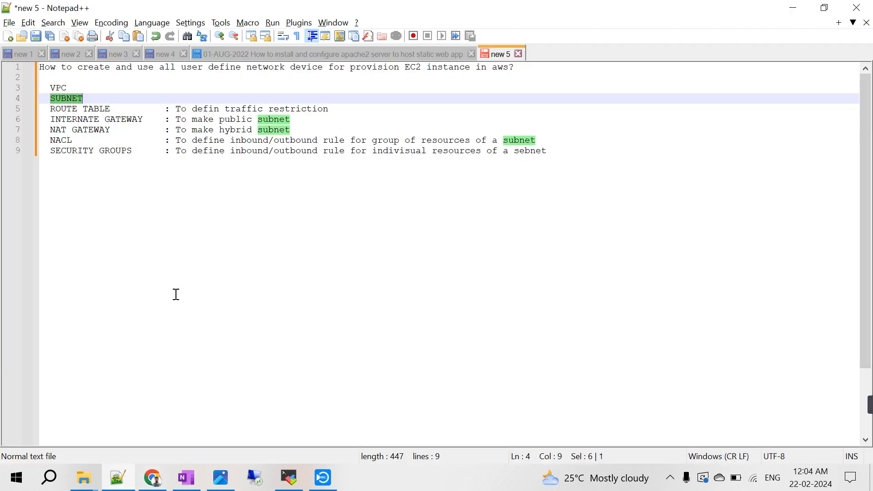
{"action": "left_click", "coordinate": [51, 88]}
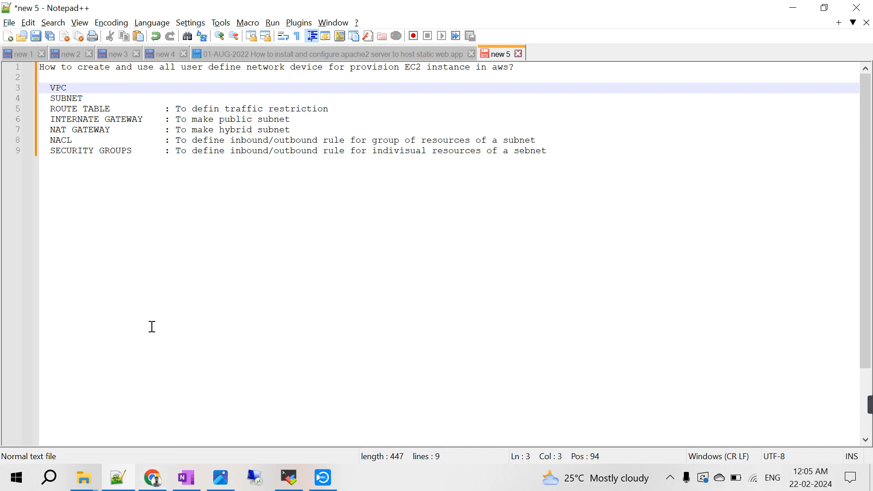
- Return to the launch form in Chrome and review the instance name, image, instance type, key pair and network settings
{"action": "left_click", "coordinate": [152, 478]}
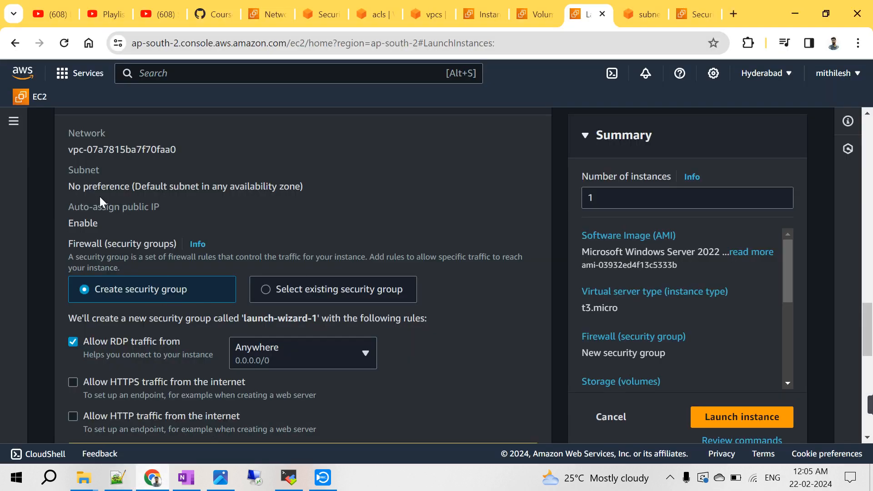
{"action": "scroll", "coordinate": [220, 289], "scroll_direction": "up", "scroll_amount": 15}
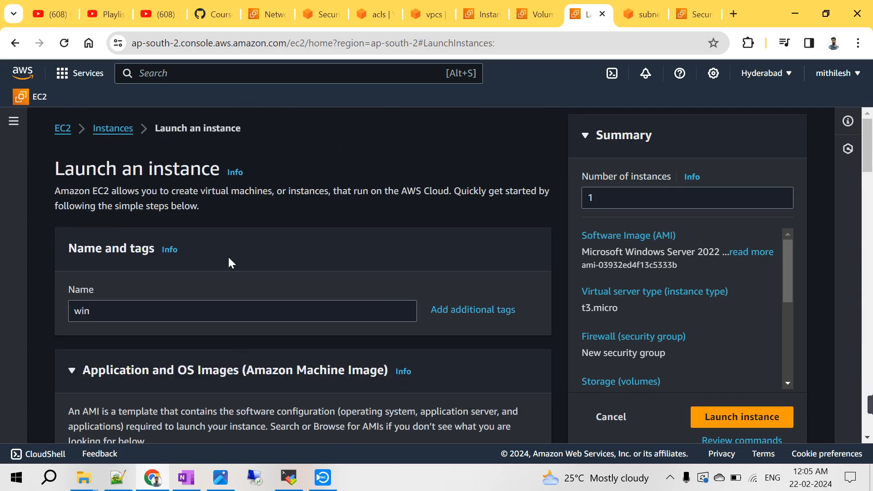
{"action": "scroll", "coordinate": [222, 274], "scroll_direction": "down", "scroll_amount": 3}
{"action": "left_click", "coordinate": [94, 176]}
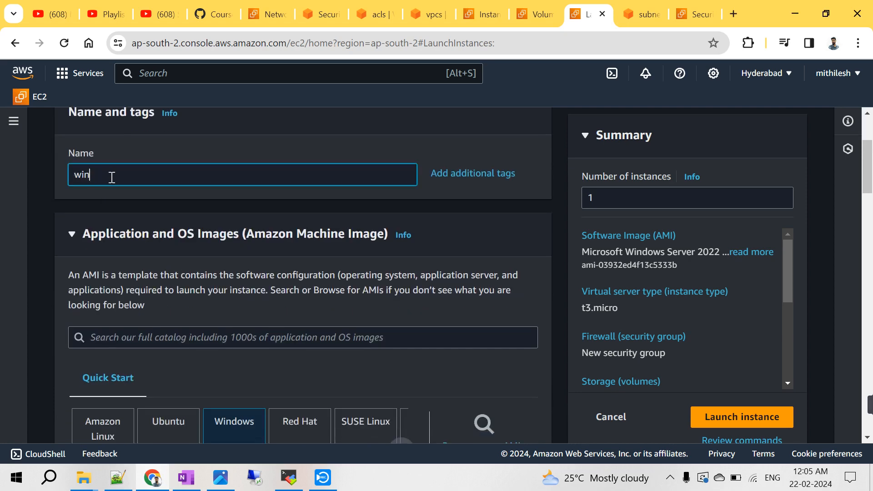
{"action": "scroll", "coordinate": [232, 229], "scroll_direction": "down", "scroll_amount": 6}
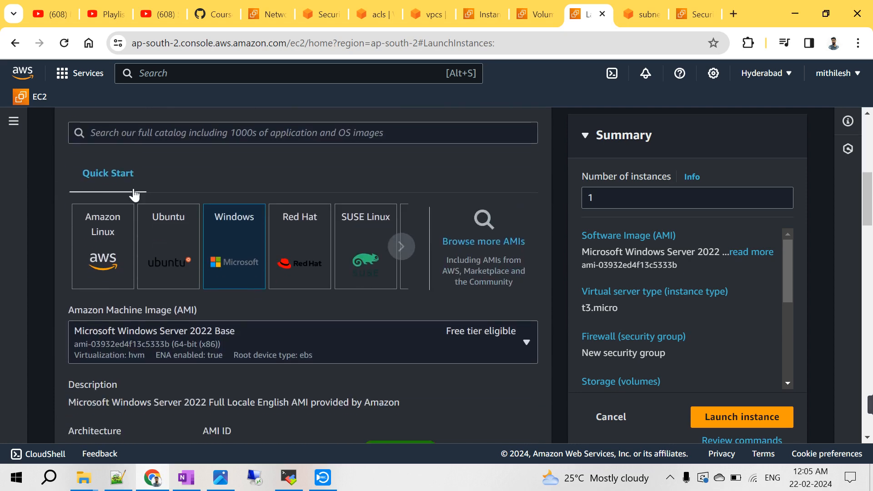
{"action": "scroll", "coordinate": [232, 268], "scroll_direction": "down", "scroll_amount": 2}
{"action": "scroll", "coordinate": [232, 268], "scroll_direction": "down", "scroll_amount": 9}
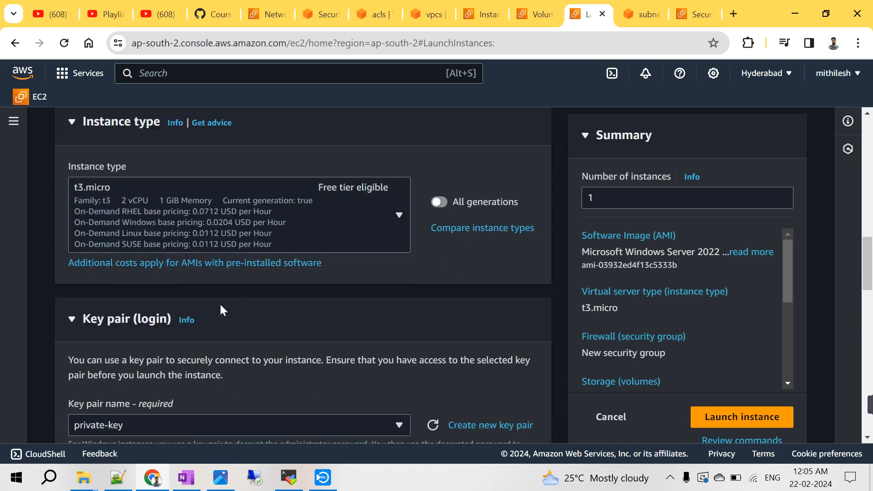
{"action": "scroll", "coordinate": [238, 328], "scroll_direction": "down", "scroll_amount": 3}
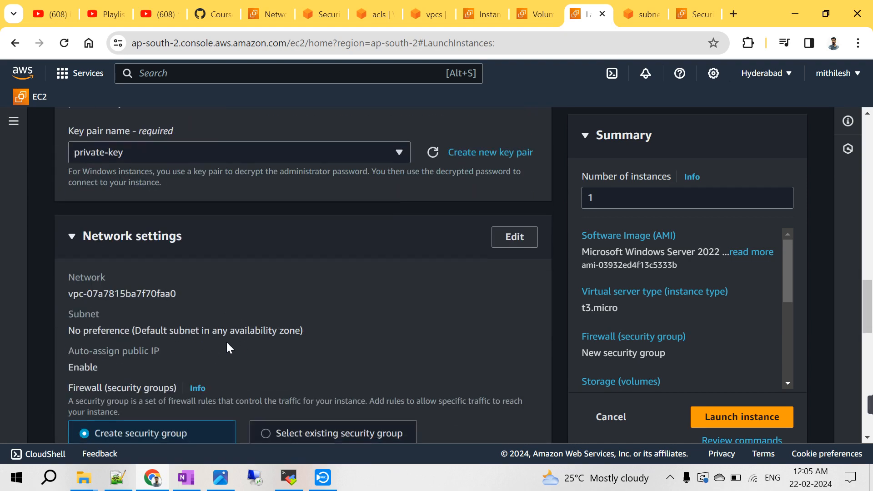
- Open the instance's network settings for editing and view the VPCs available for selection
{"action": "left_click", "coordinate": [505, 245]}
{"action": "scroll", "coordinate": [337, 268], "scroll_direction": "down", "scroll_amount": 2}
{"action": "left_click", "coordinate": [241, 252]}
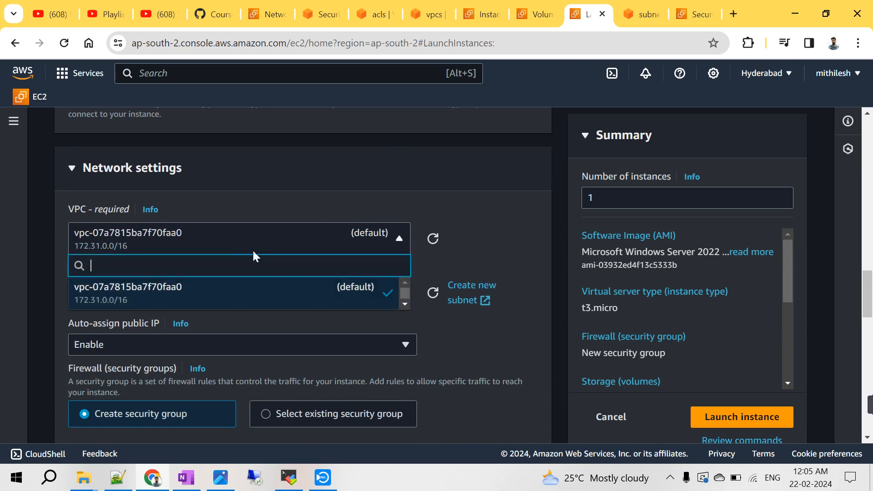
- Go to the VPC list in the VPC console and open the form for creating a new VPC
{"action": "left_click", "coordinate": [630, 16]}
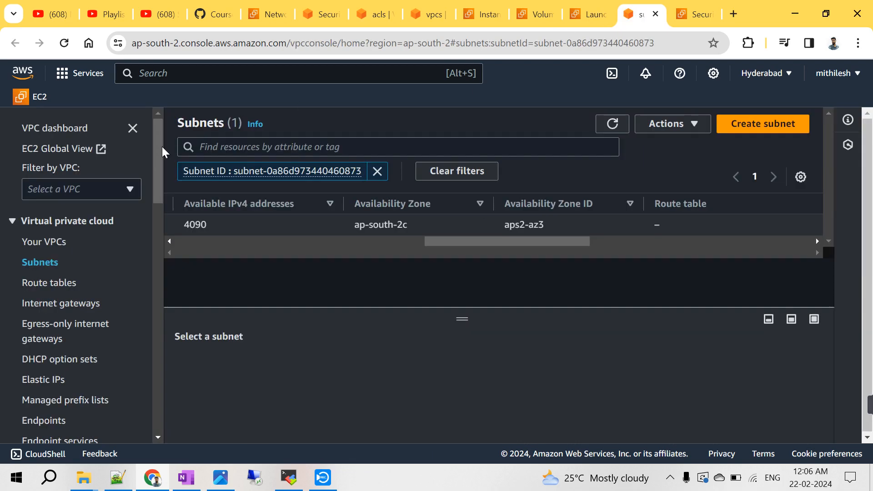
{"action": "left_click", "coordinate": [44, 241]}
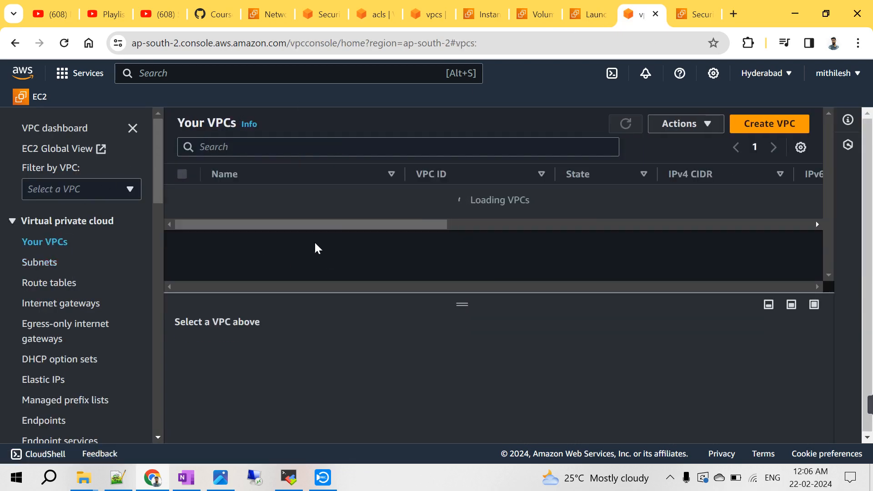
{"action": "left_click", "coordinate": [769, 124]}
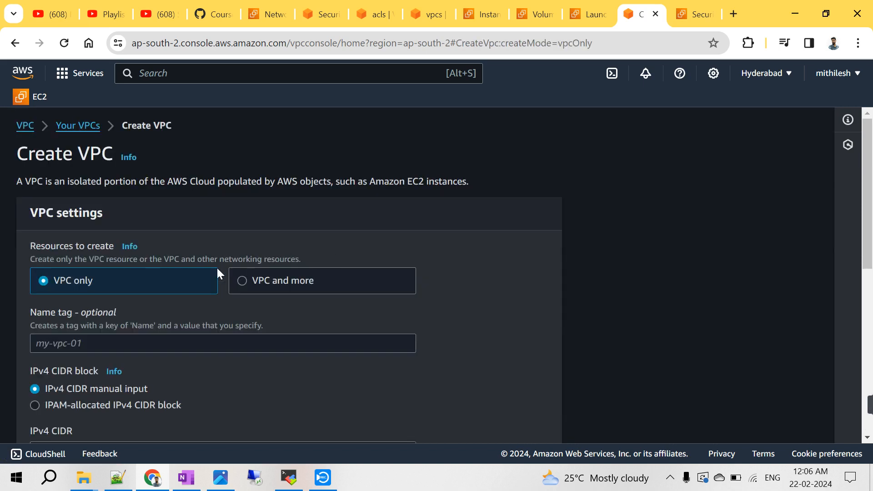
- Create a VPC-only resource named custom-vpc with the manual IPv4 CIDR 172.0.0.0/16, no IPv6 block and default tenancy
{"action": "scroll", "coordinate": [235, 296], "scroll_direction": "down", "scroll_amount": 2}
{"action": "left_click", "coordinate": [147, 277]}
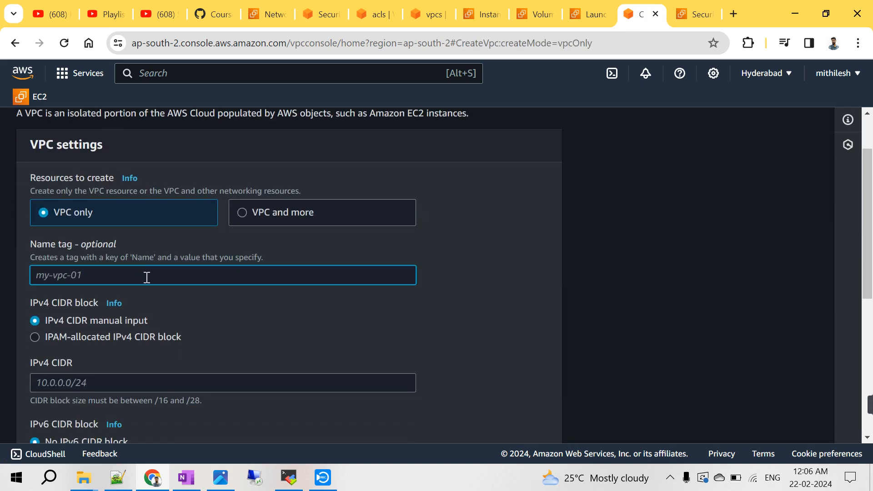
{"action": "type", "text": "custom-vpc"}
{"action": "scroll", "coordinate": [147, 278], "scroll_direction": "down", "scroll_amount": 3}
{"action": "left_click", "coordinate": [96, 246]}
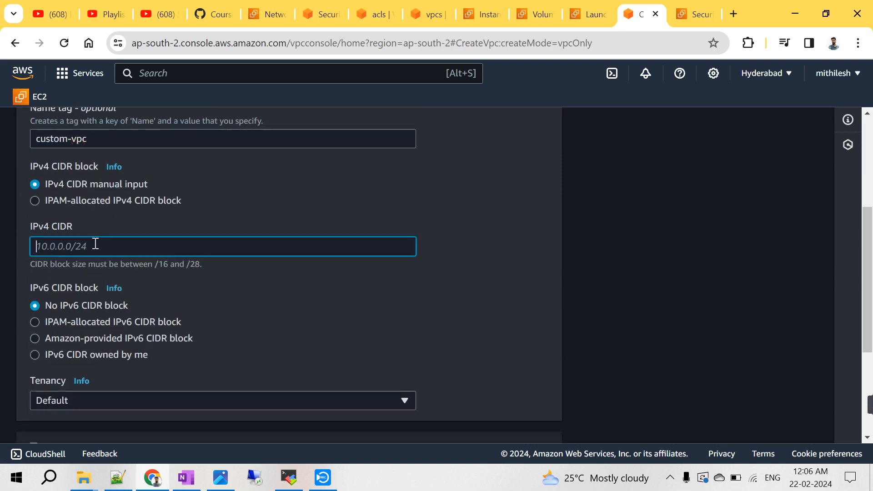
{"action": "type", "text": "172.0.0"}
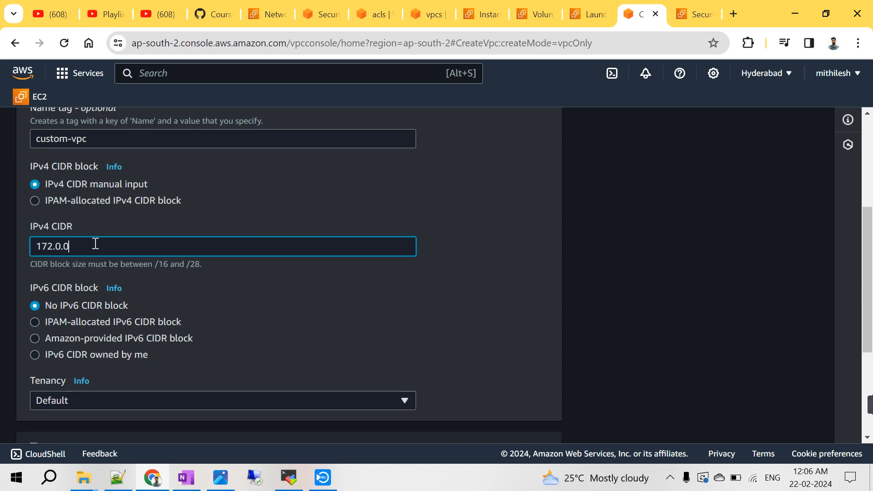
{"action": "type", "text": ".0/16"}
{"action": "scroll", "coordinate": [136, 273], "scroll_direction": "down", "scroll_amount": 4}
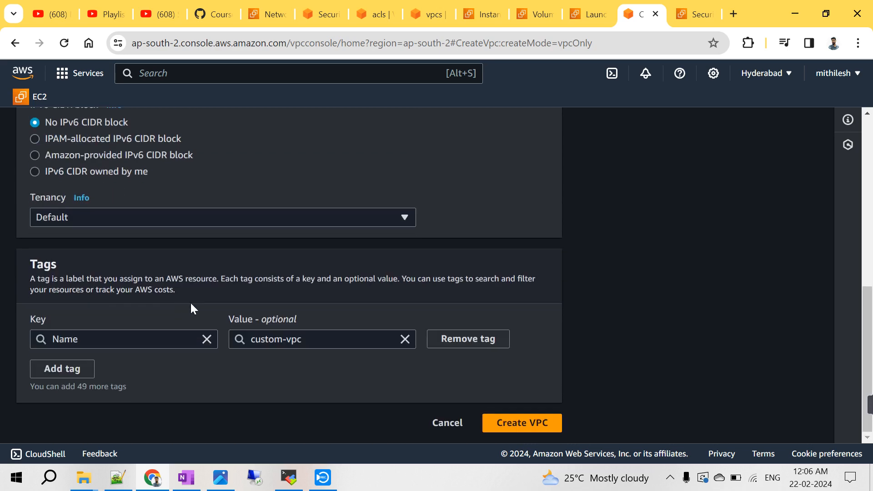
{"action": "left_click", "coordinate": [526, 424]}
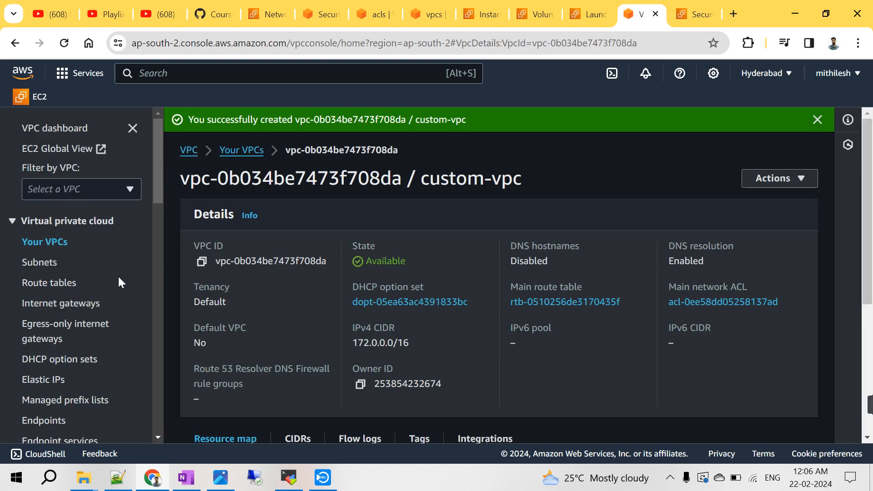
- Start creating a new subnet from the Subnets list and choose custom-vpc as its VPC
{"action": "left_click", "coordinate": [47, 264]}
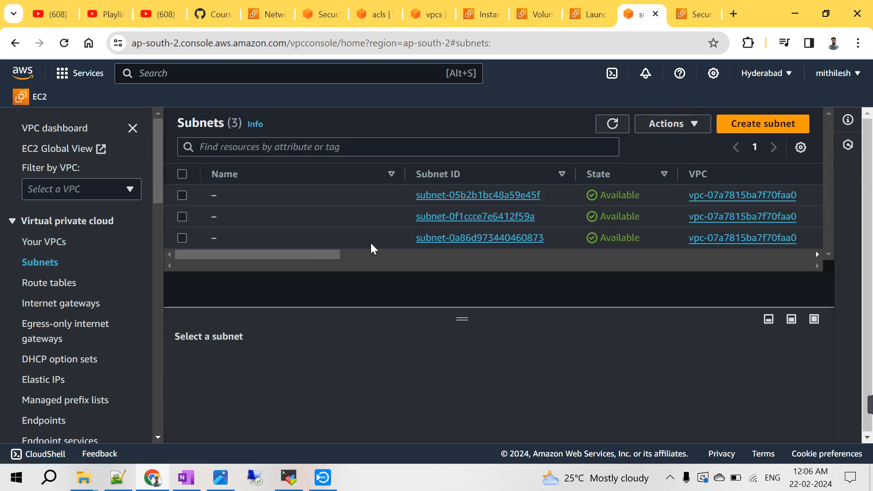
{"action": "left_click", "coordinate": [740, 128]}
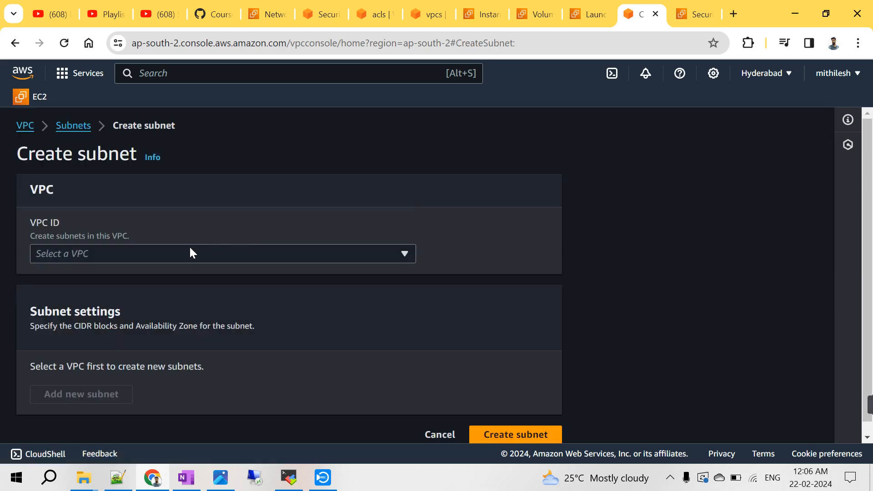
{"action": "left_click", "coordinate": [148, 254]}
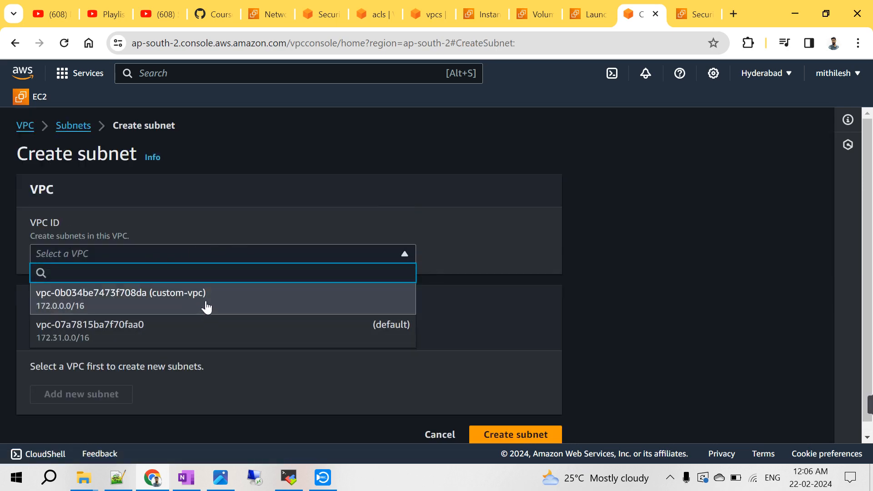
{"action": "left_click", "coordinate": [204, 309]}
- Name the subnet public-subnet and place it in the ap-south-2a availability zone
{"action": "scroll", "coordinate": [136, 323], "scroll_direction": "down", "scroll_amount": 5}
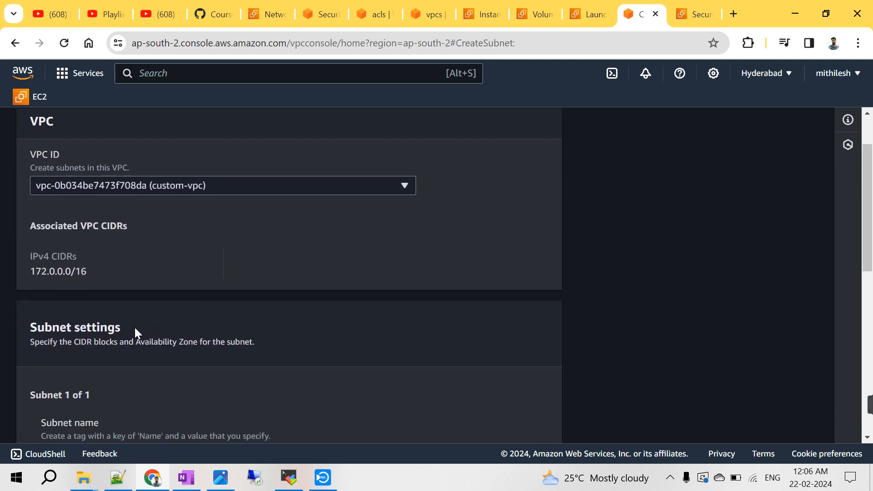
{"action": "left_click", "coordinate": [135, 317]}
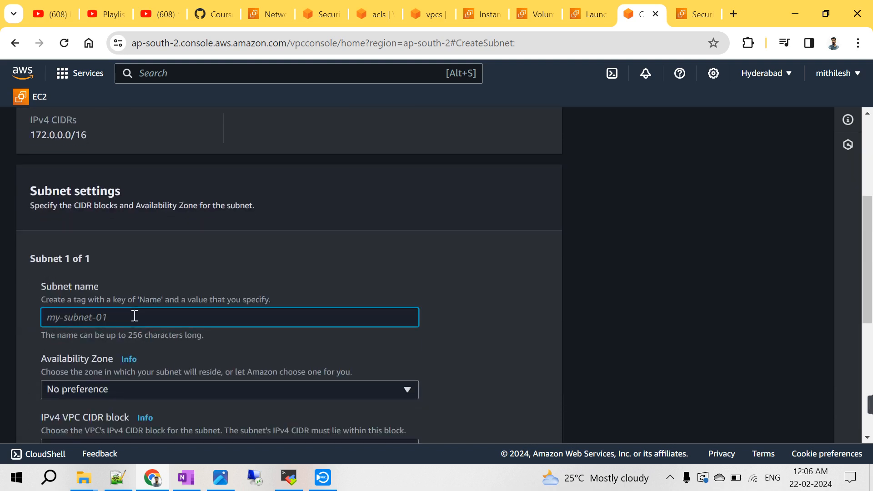
{"action": "type", "text": "public-subnet"}
{"action": "scroll", "coordinate": [152, 289], "scroll_direction": "down", "scroll_amount": 3}
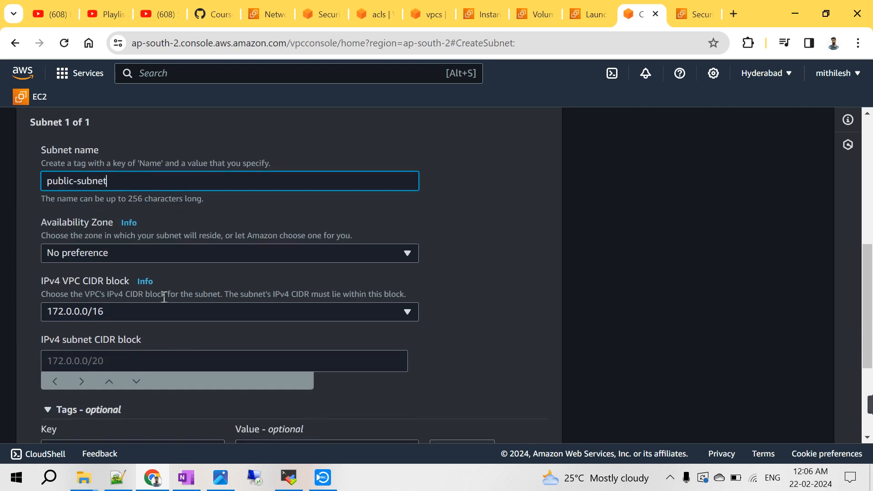
{"action": "left_click", "coordinate": [179, 259]}
{"action": "left_click", "coordinate": [169, 318]}
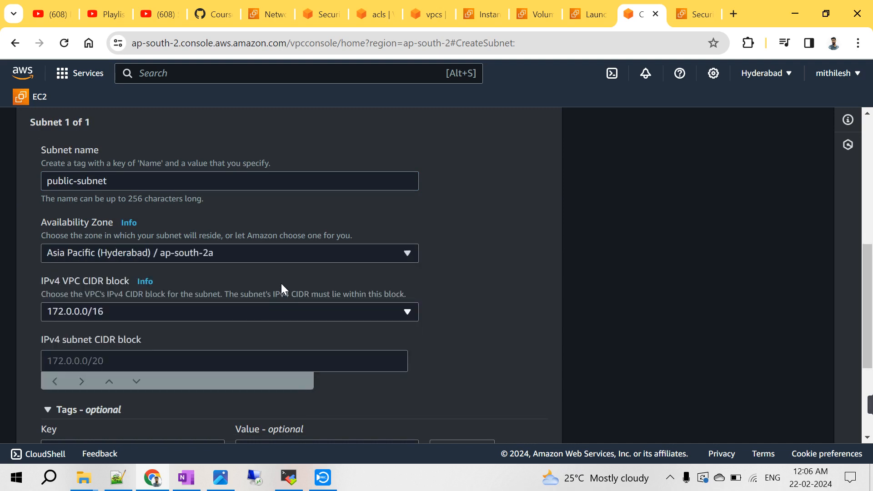
- Set the IPv4 subnet CIDR block to 172.1.0.0/23, review the subnet settings and try to create the subnet
{"action": "scroll", "coordinate": [281, 285], "scroll_direction": "down", "scroll_amount": 3}
{"action": "left_click", "coordinate": [98, 229]}
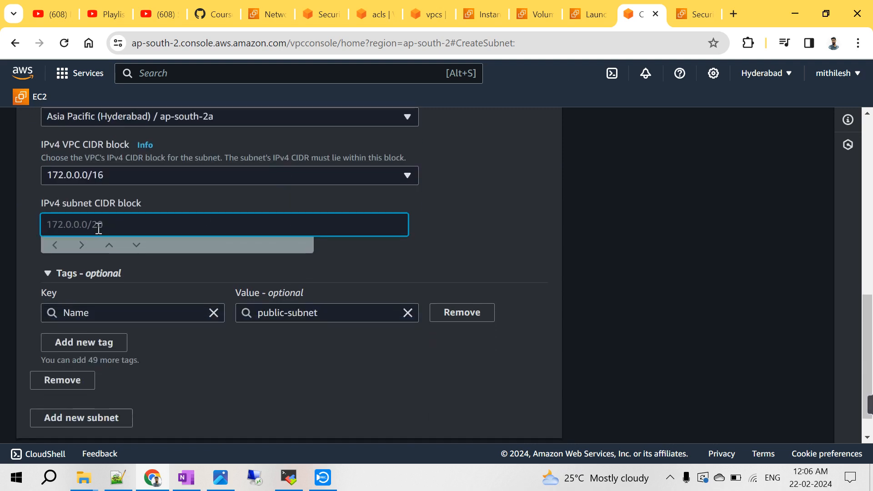
{"action": "type", "text": "172."}
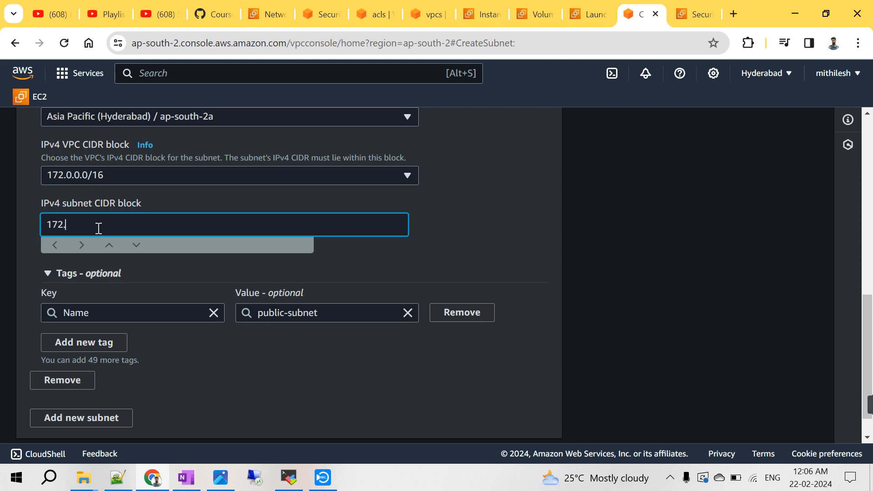
{"action": "type", "text": "1.0.0/24"}
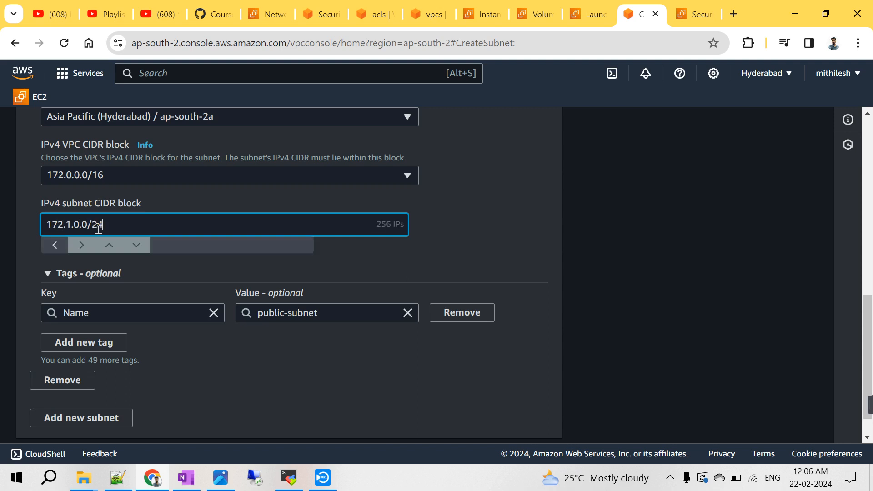
{"action": "key", "text": "BackSpace"}
{"action": "type", "text": "3"}
{"action": "scroll", "coordinate": [467, 262], "scroll_direction": "down", "scroll_amount": 1}
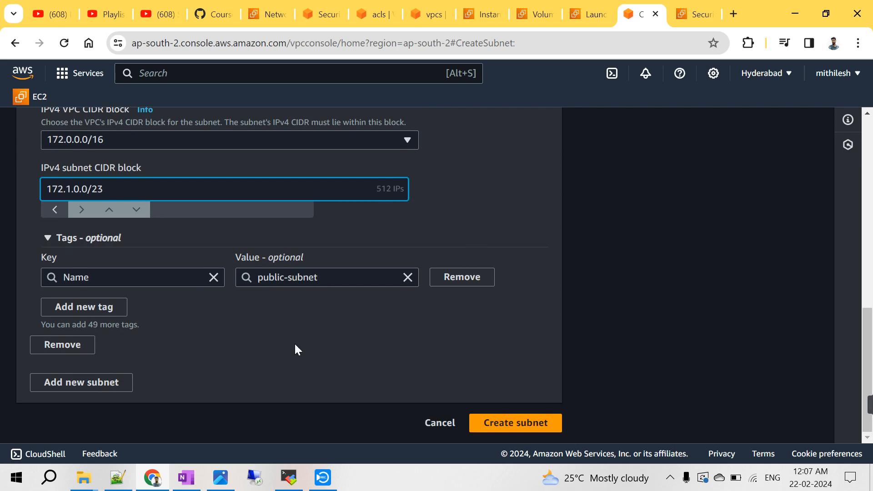
{"action": "scroll", "coordinate": [343, 345], "scroll_direction": "up", "scroll_amount": 6}
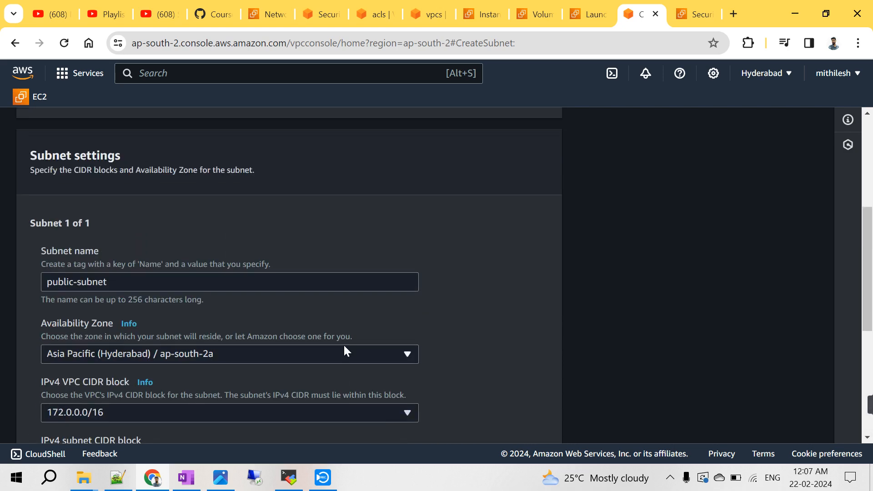
{"action": "scroll", "coordinate": [343, 345], "scroll_direction": "down", "scroll_amount": 6}
{"action": "left_click", "coordinate": [500, 418]}
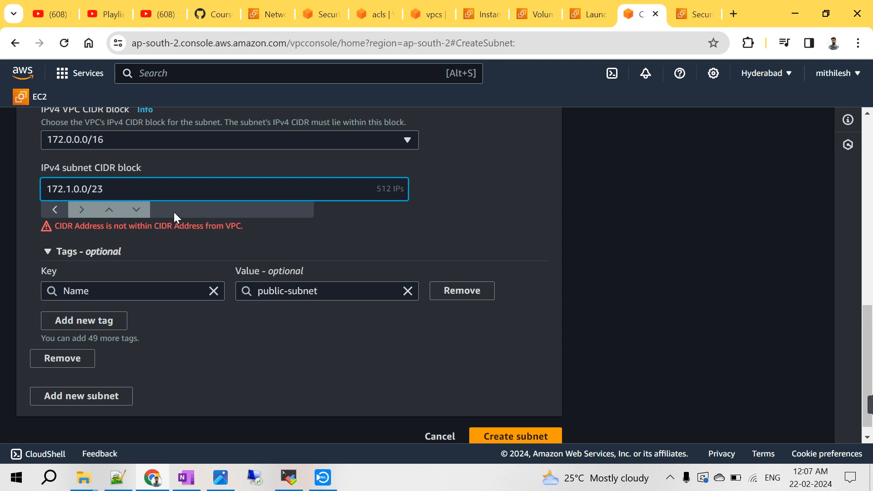
- Correct the IPv4 subnet CIDR block to 172.0.1.0/23, create the subnet and show the full subnet list
{"action": "left_click", "coordinate": [71, 189]}
{"action": "key", "text": "BackSpace"}
{"action": "type", "text": "0"}
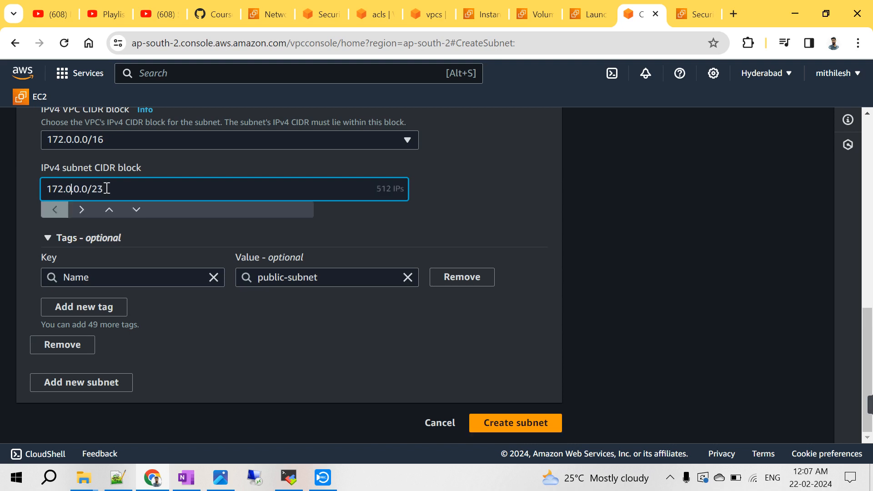
{"action": "key", "text": "Right"}
{"action": "key", "text": "Right"}
{"action": "key", "text": "BackSpace"}
{"action": "type", "text": "1"}
{"action": "left_click", "coordinate": [488, 422]}
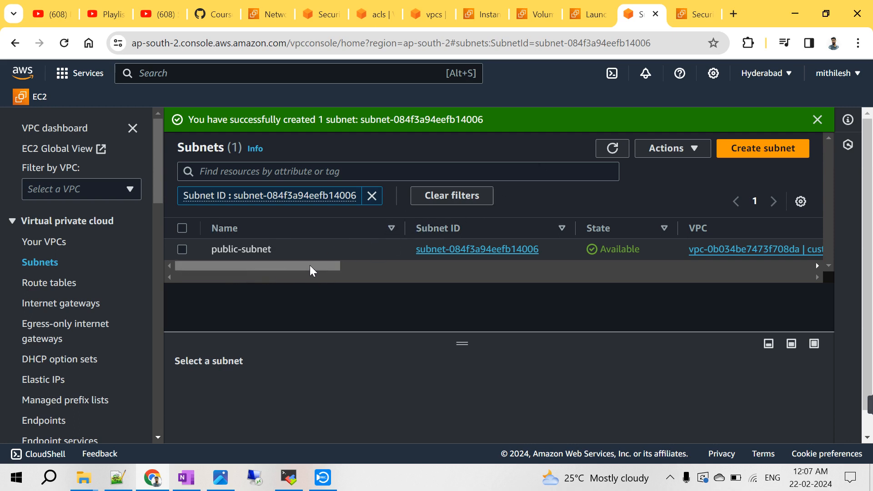
{"action": "left_click", "coordinate": [609, 150]}
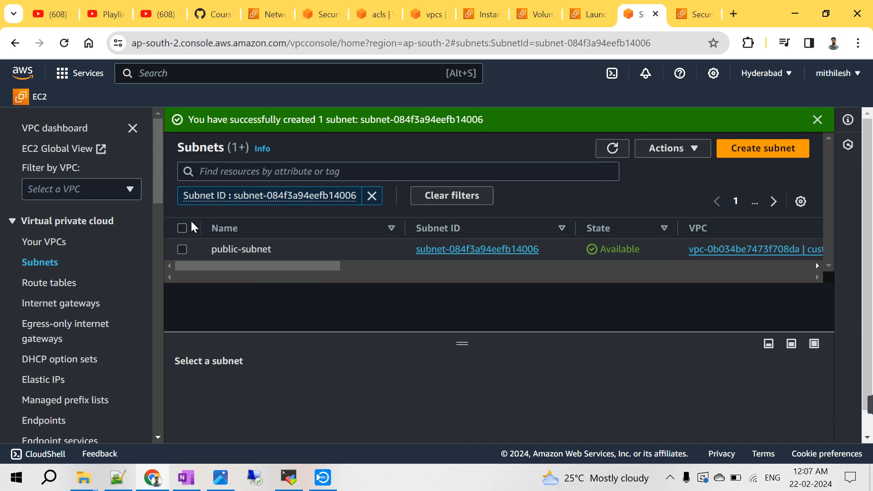
{"action": "left_click", "coordinate": [54, 260]}
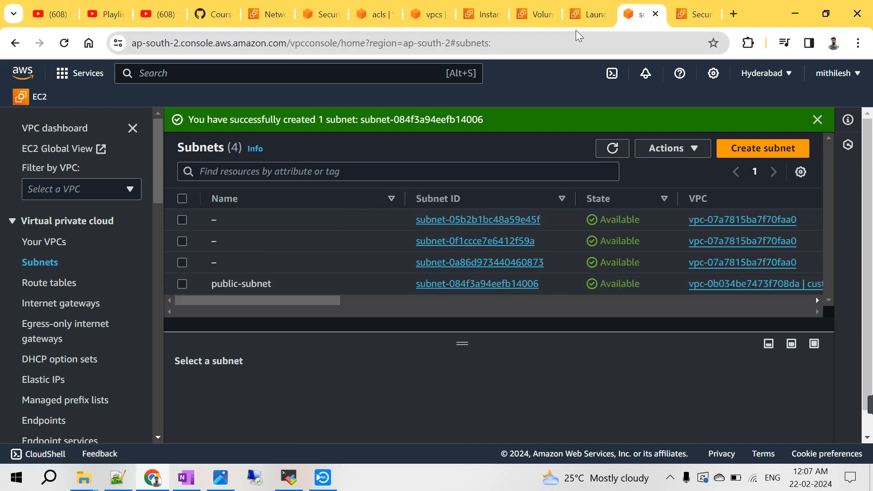
- Return to the instance launch form, refresh the network lists and select custom-vpc with its public-subnet
{"action": "left_click", "coordinate": [593, 17]}
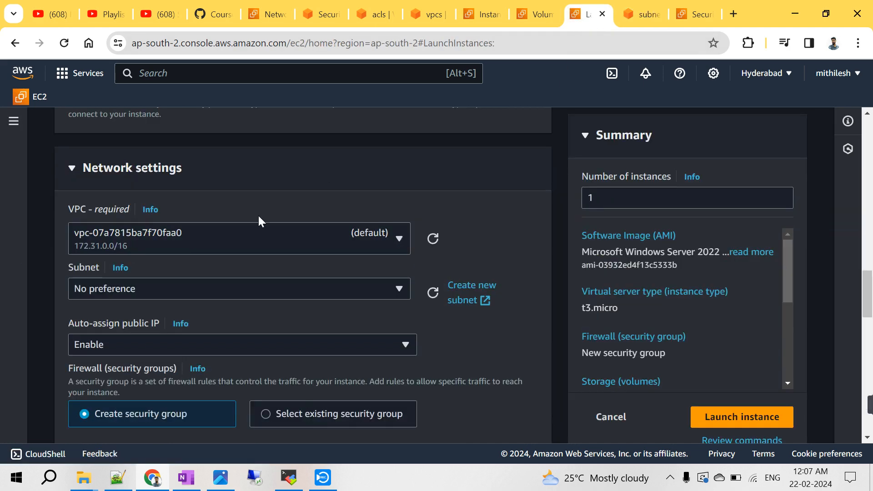
{"action": "left_click", "coordinate": [433, 238]}
{"action": "left_click", "coordinate": [260, 246]}
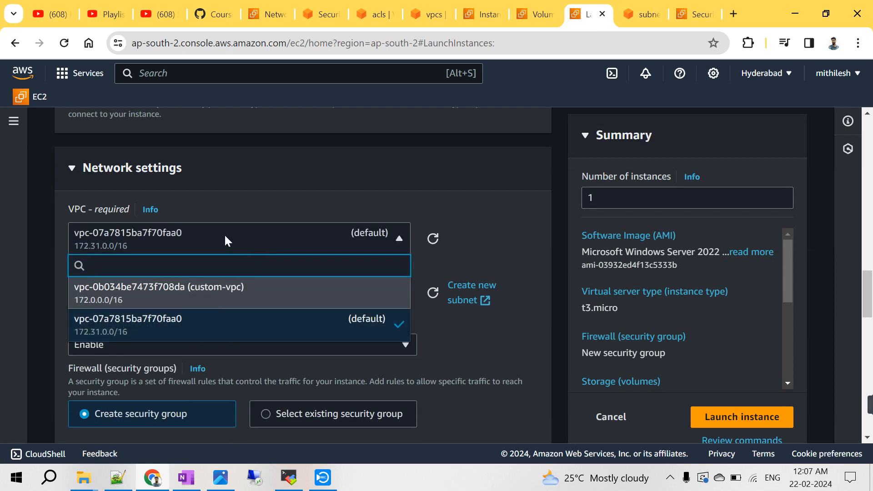
{"action": "left_click", "coordinate": [219, 291]}
{"action": "left_click", "coordinate": [211, 286]}
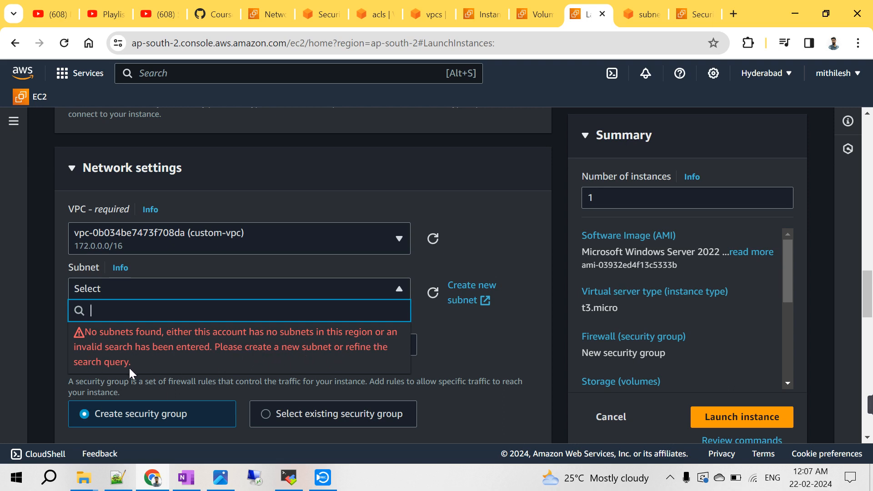
{"action": "left_click", "coordinate": [432, 294]}
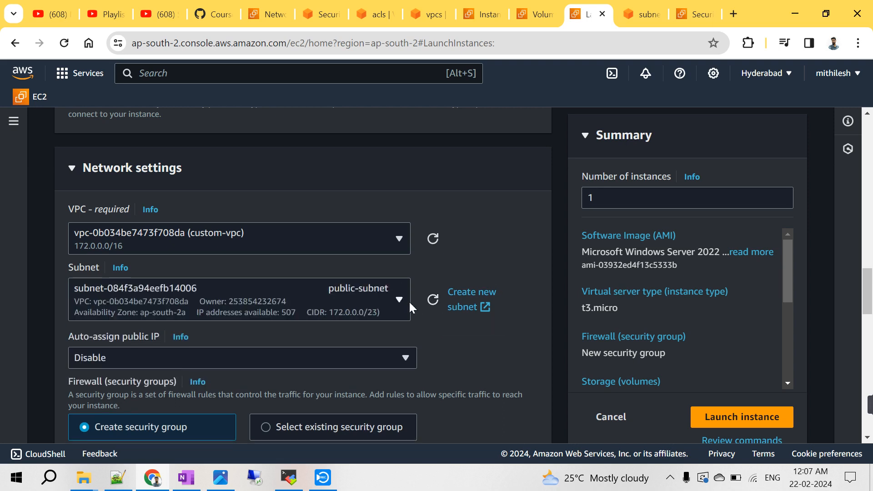
{"action": "left_click", "coordinate": [332, 309]}
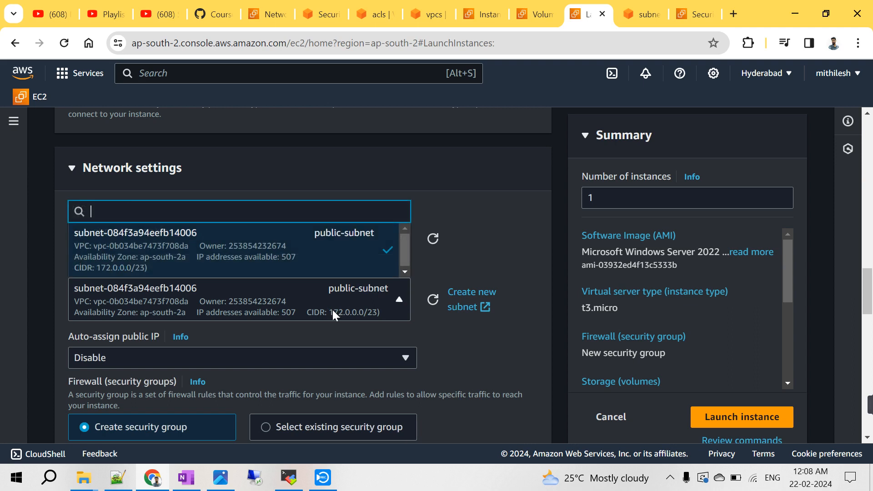
{"action": "left_click", "coordinate": [337, 313]}
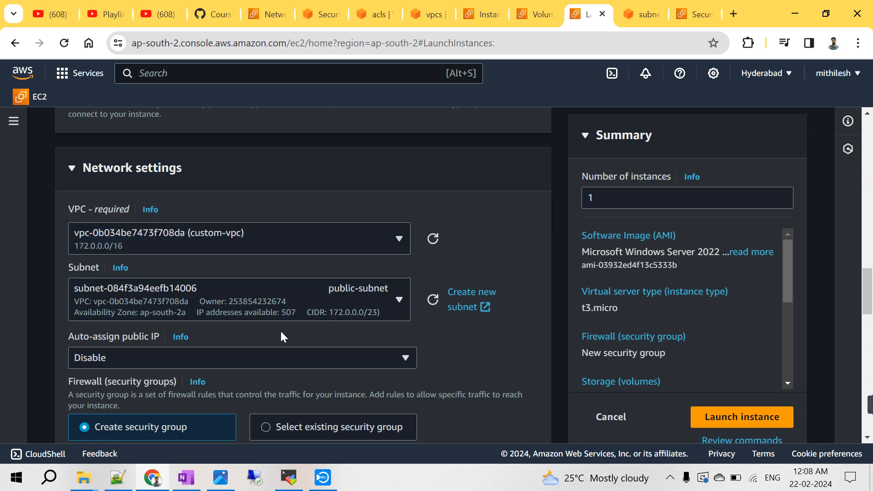
- Enable auto-assignment of a public IP in the instance's network settings
{"action": "left_click", "coordinate": [320, 357]}
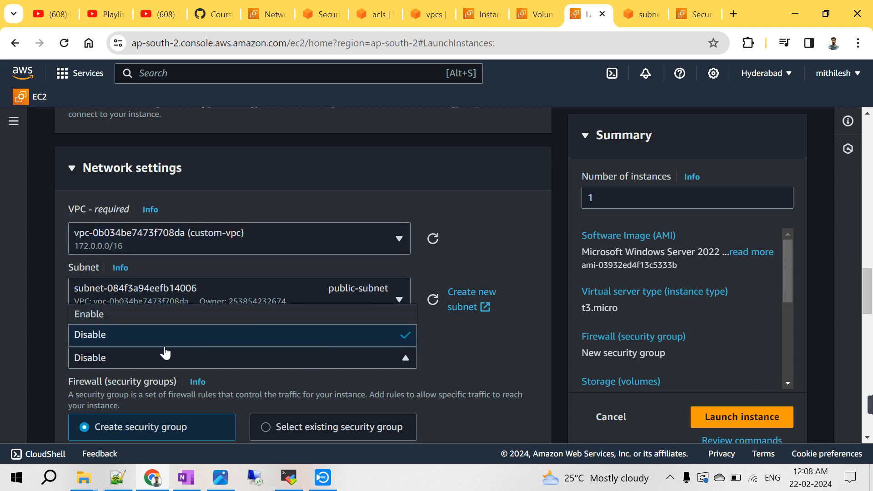
{"action": "left_click", "coordinate": [134, 323]}
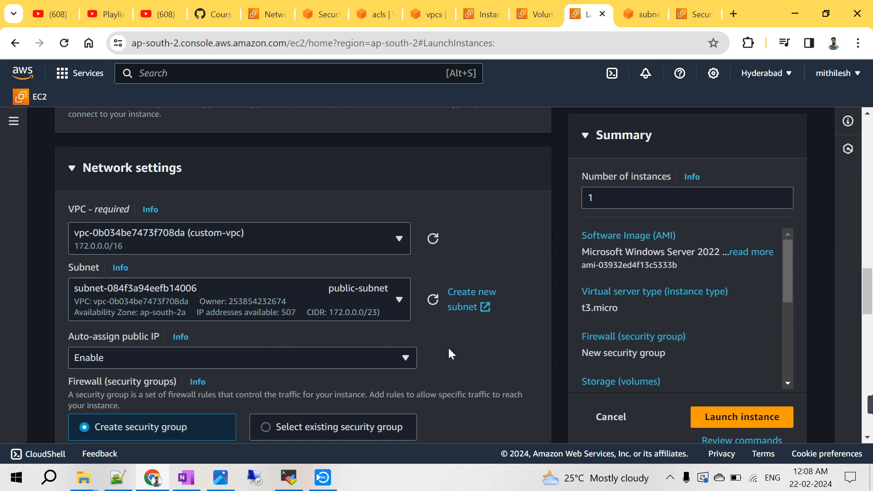
{"action": "scroll", "coordinate": [449, 346], "scroll_direction": "down", "scroll_amount": 1}
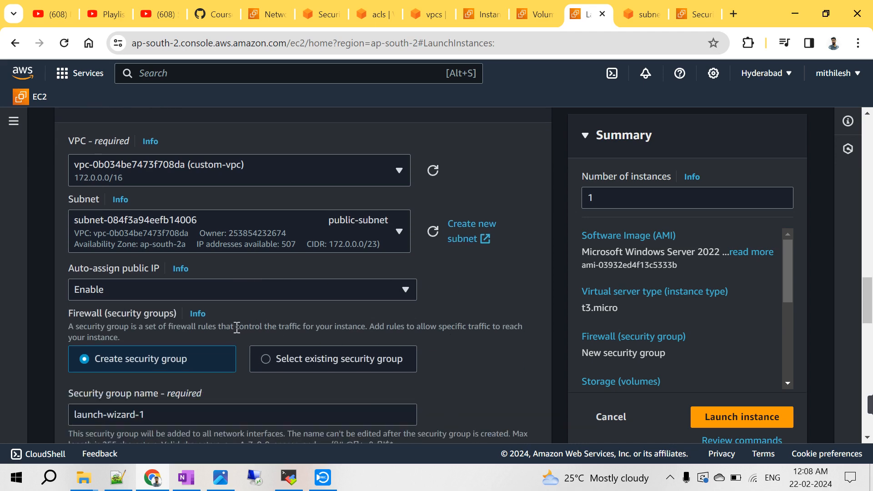
- Switch to Notepad++ and go over the internet gateway line in the network component list
{"action": "left_click", "coordinate": [637, 15]}
{"action": "left_click_drag", "start_coordinate": [262, 299], "coordinate": [220, 302]}
{"action": "left_click", "coordinate": [118, 477]}
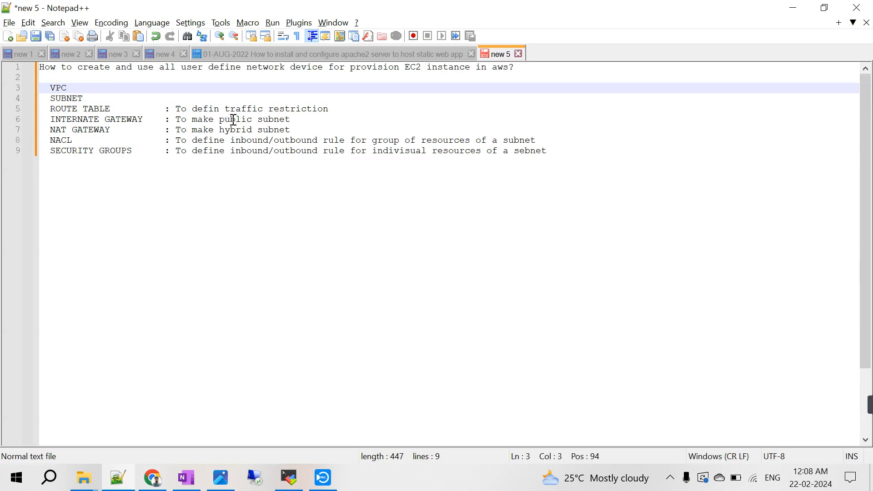
{"action": "double_click", "coordinate": [92, 119]}
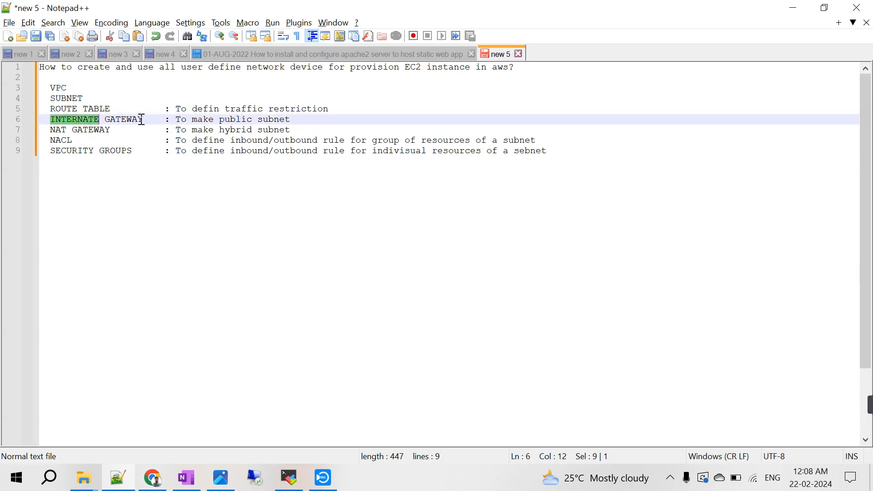
- Switch back to the AWS console and open the form for creating an internet gateway
{"action": "left_click", "coordinate": [164, 484]}
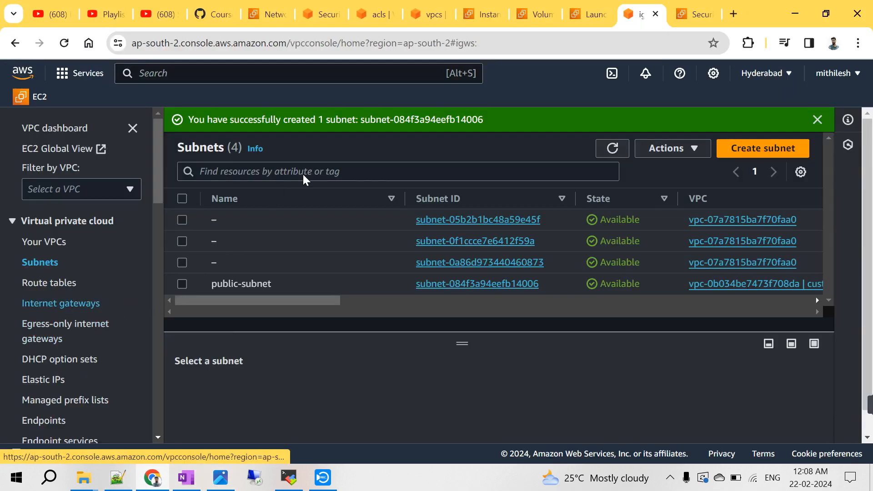
{"action": "left_click", "coordinate": [740, 123]}
{"action": "left_click", "coordinate": [150, 284]}
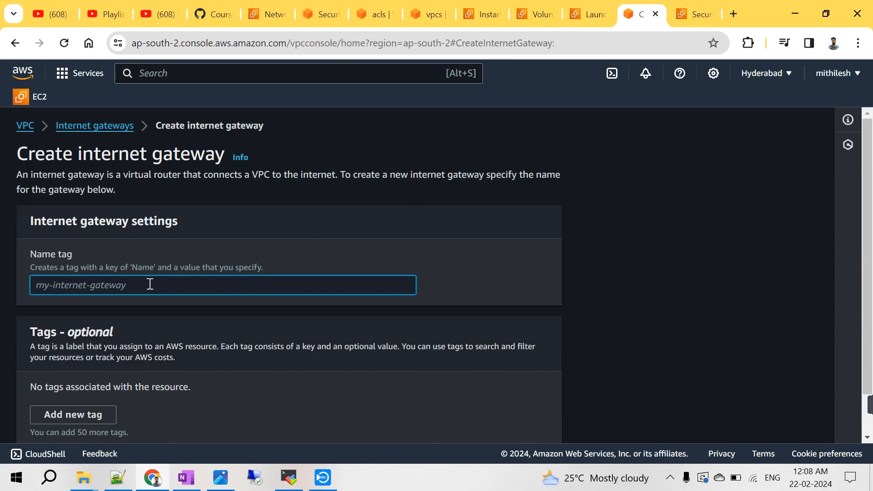
- Try to create the internet gateway with the name tag public-igw
{"action": "type", "text": "pub-igw"}
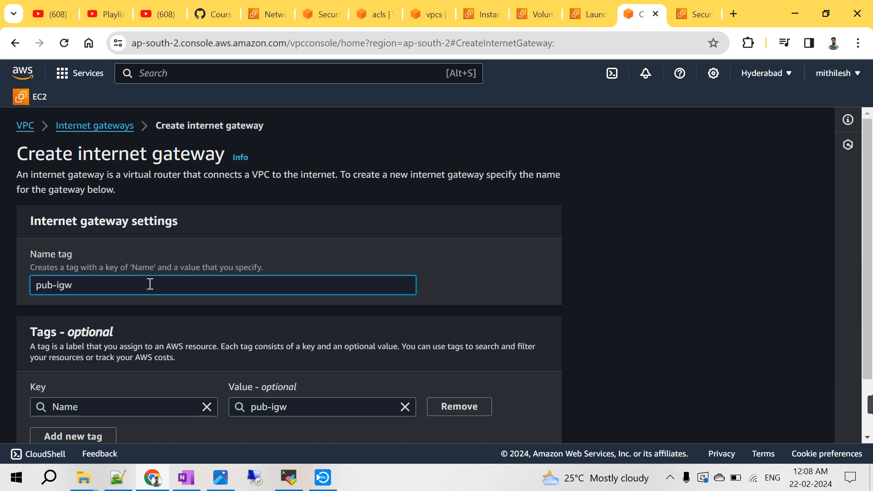
{"action": "scroll", "coordinate": [119, 245], "scroll_direction": "down", "scroll_amount": 1}
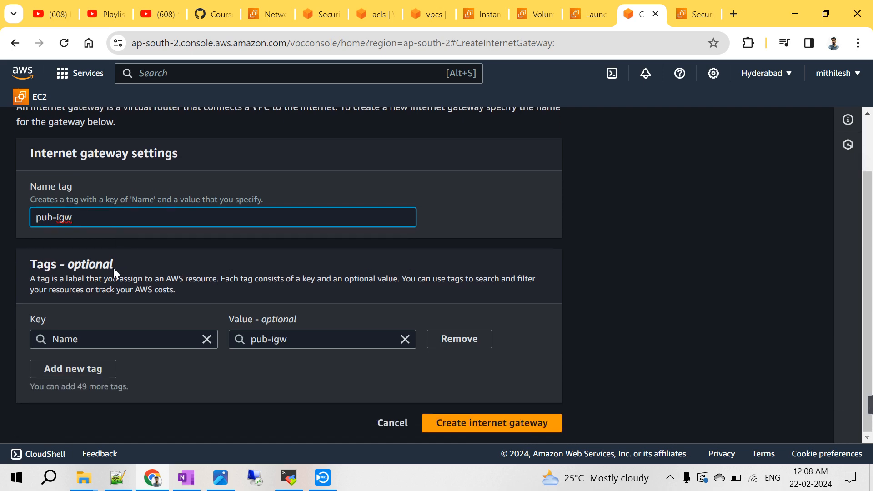
{"action": "left_click", "coordinate": [53, 218]}
{"action": "type", "text": "lic"}
{"action": "left_click", "coordinate": [451, 425]}
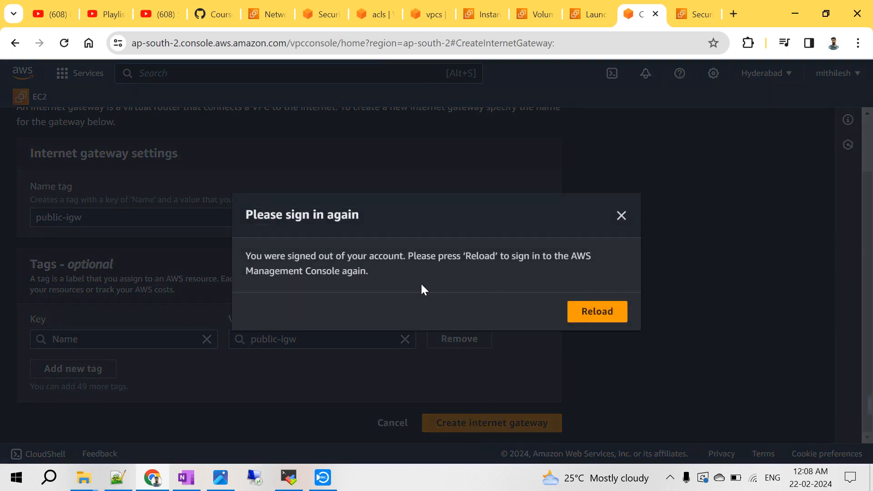
- Reload the signed-out console and sign in again as root user with the account's e-mail address and password
{"action": "left_click", "coordinate": [596, 314]}
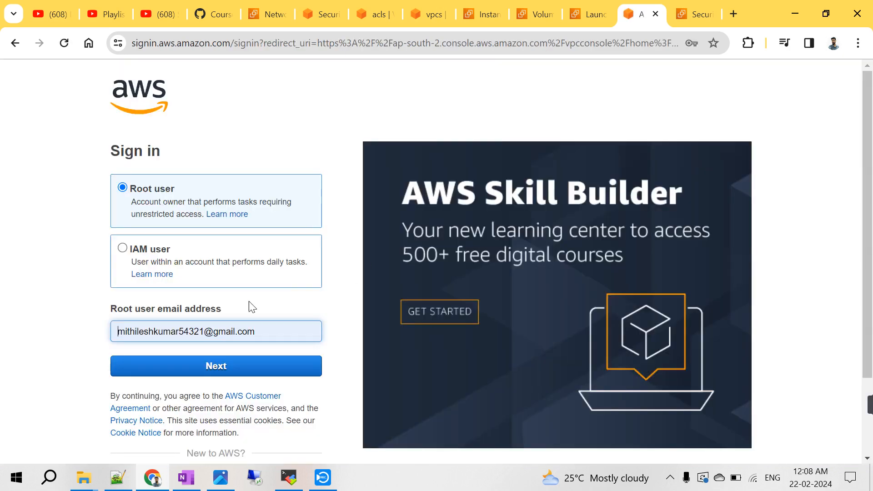
{"action": "left_click", "coordinate": [171, 366]}
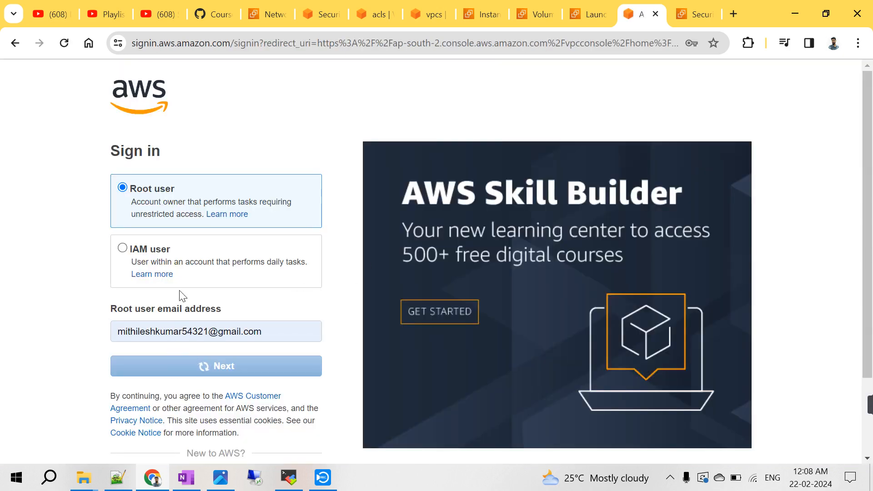
{"action": "left_click", "coordinate": [172, 268]}
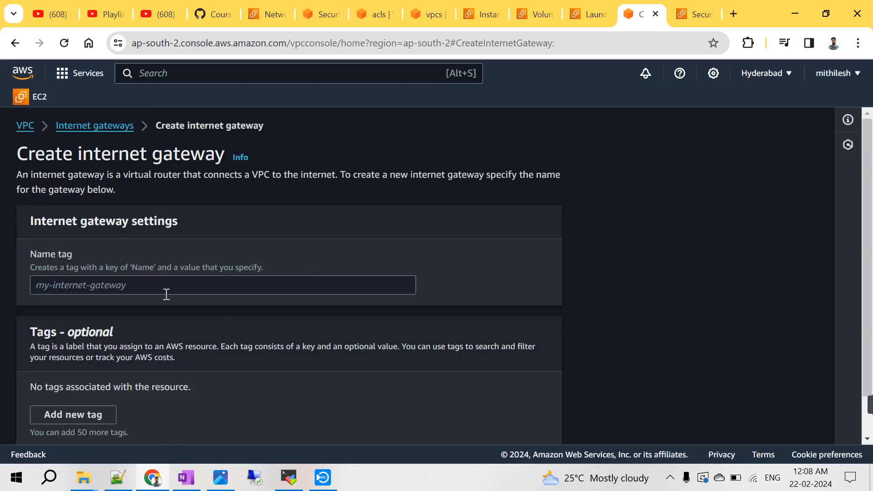
- Enter public-igw as the name tag and create the internet gateway
{"action": "left_click", "coordinate": [139, 287]}
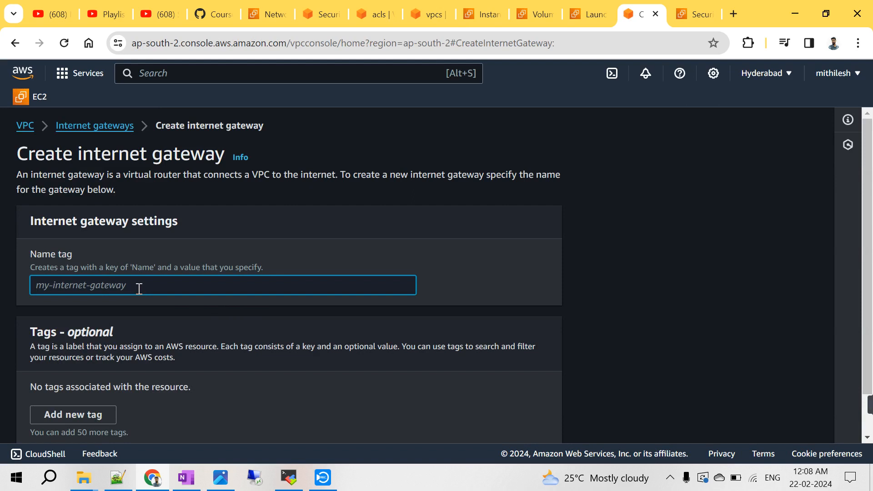
{"action": "type", "text": "public-"}
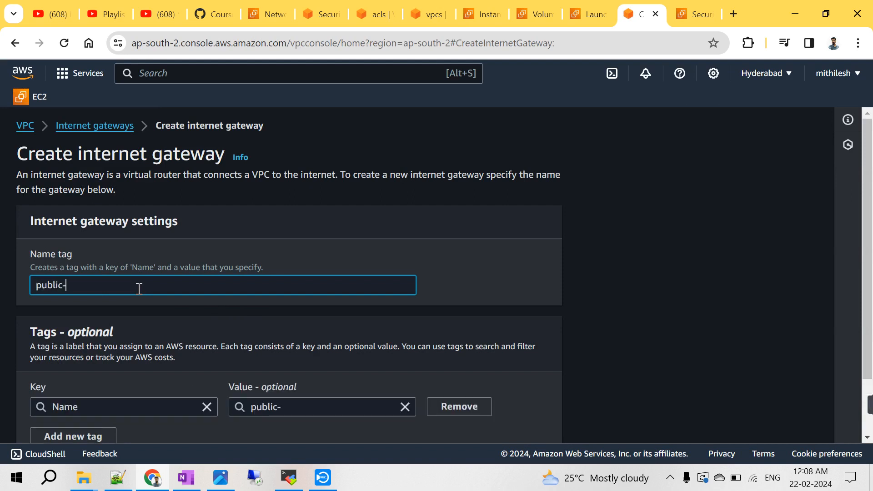
{"action": "type", "text": "i"}
{"action": "left_click", "coordinate": [726, 409]}
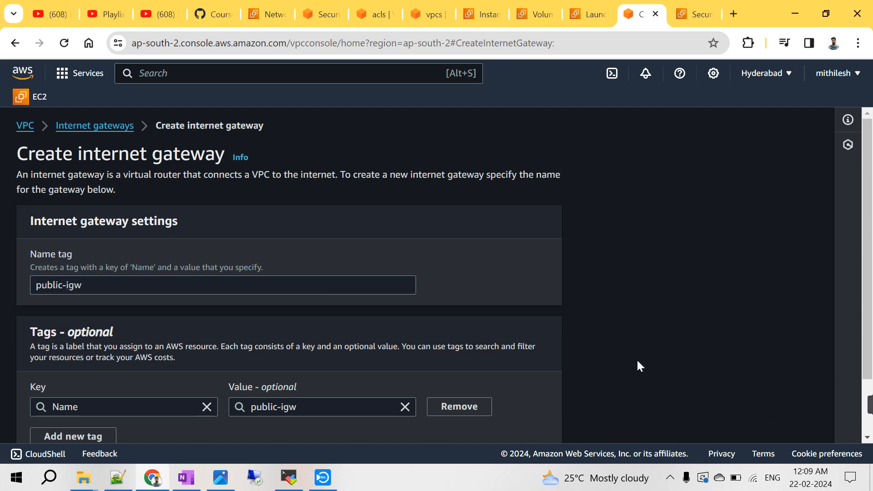
{"action": "scroll", "coordinate": [240, 326], "scroll_direction": "down", "scroll_amount": 2}
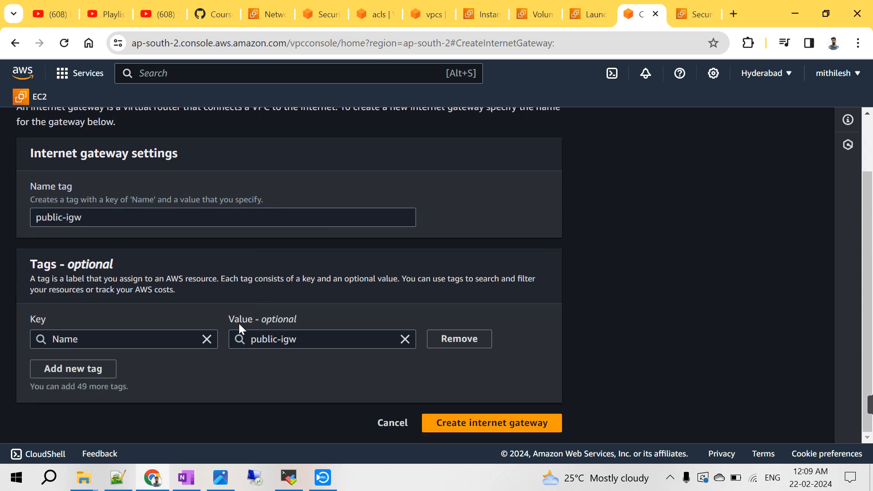
{"action": "left_click", "coordinate": [493, 419]}
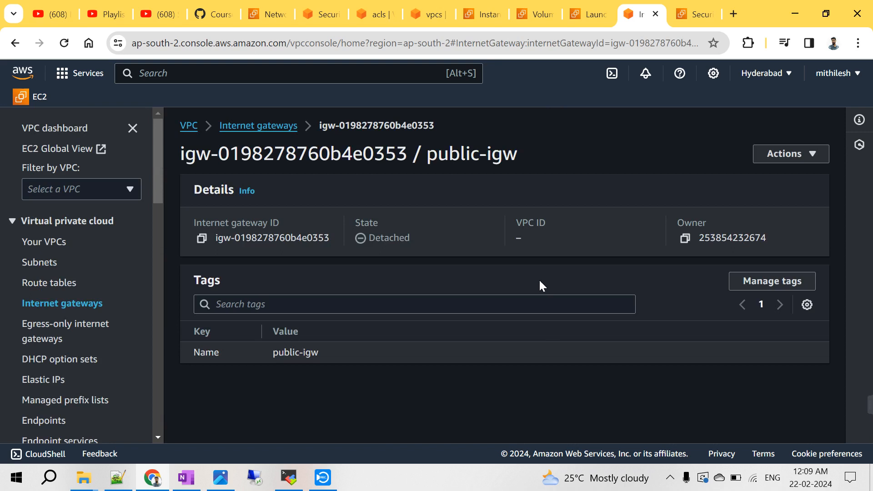
- Attach the public-igw internet gateway to custom-vpc from the internet gateway list
{"action": "left_click", "coordinate": [57, 306]}
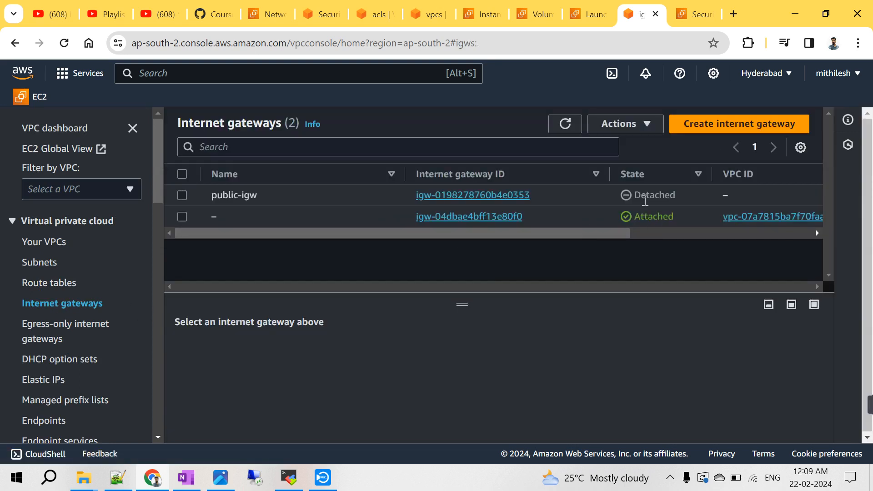
{"action": "left_click", "coordinate": [182, 195]}
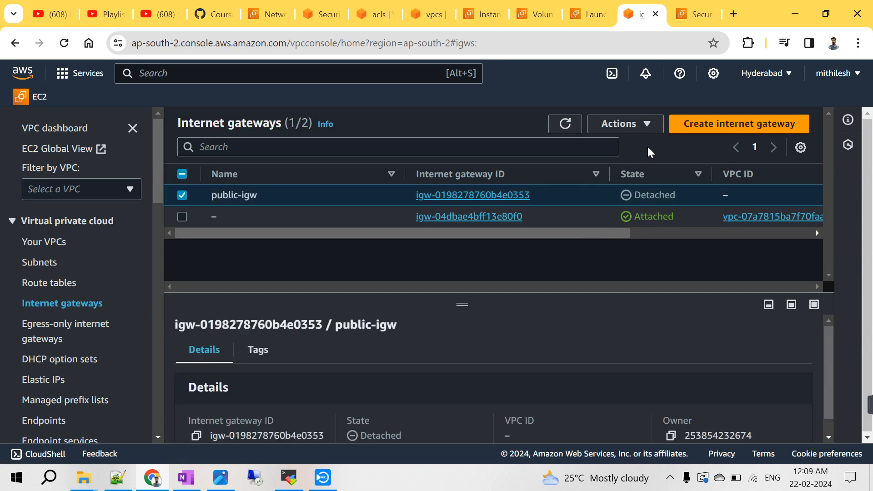
{"action": "left_click", "coordinate": [632, 124]}
{"action": "left_click", "coordinate": [621, 166]}
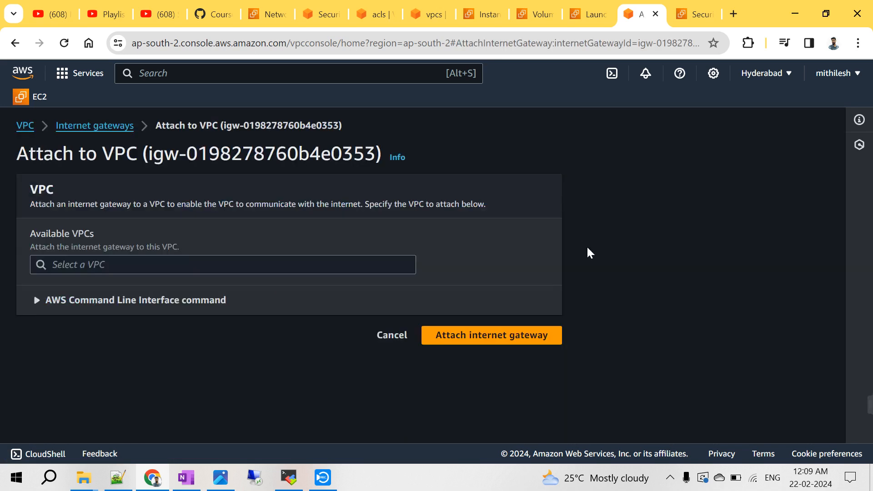
{"action": "left_click", "coordinate": [224, 258]}
{"action": "left_click", "coordinate": [200, 286]}
{"action": "left_click", "coordinate": [523, 339]}
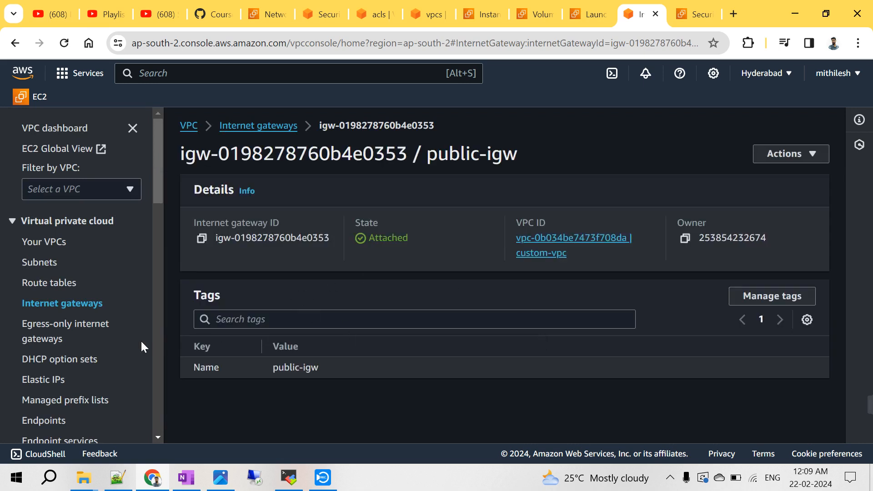
- Create a route table named public-igw-rt in custom-vpc
{"action": "left_click", "coordinate": [48, 283]}
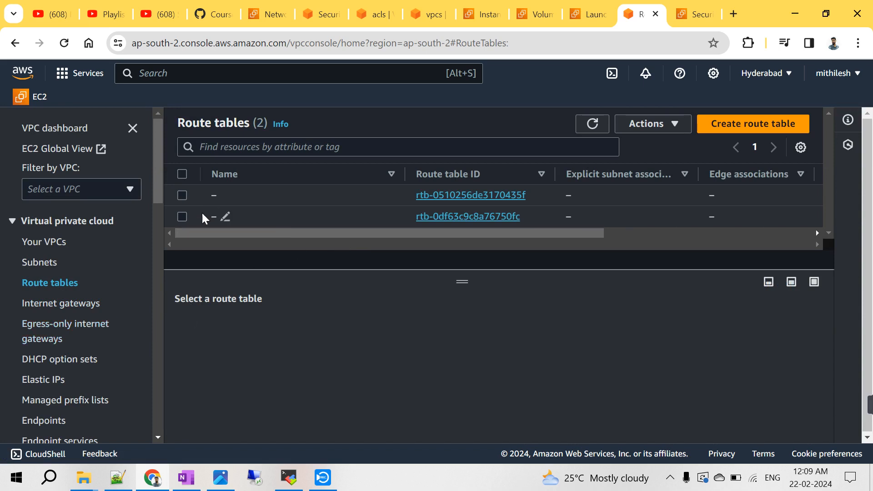
{"action": "left_click", "coordinate": [726, 124]}
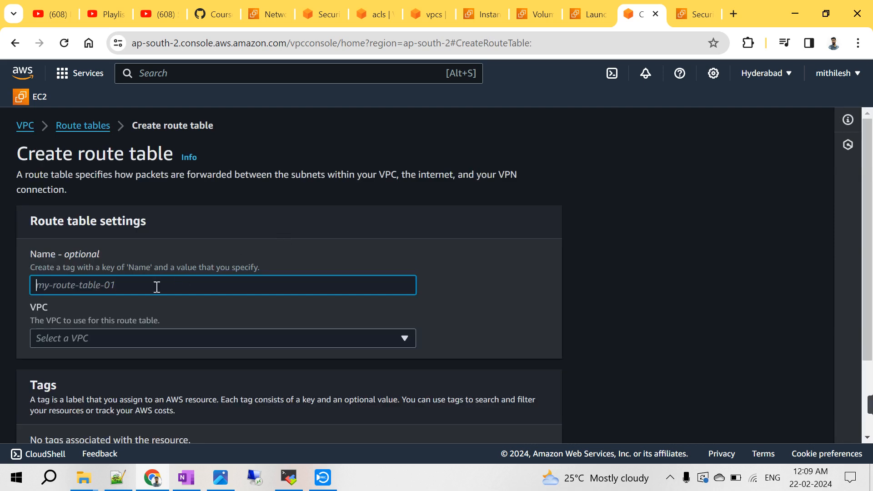
{"action": "type", "text": "p"}
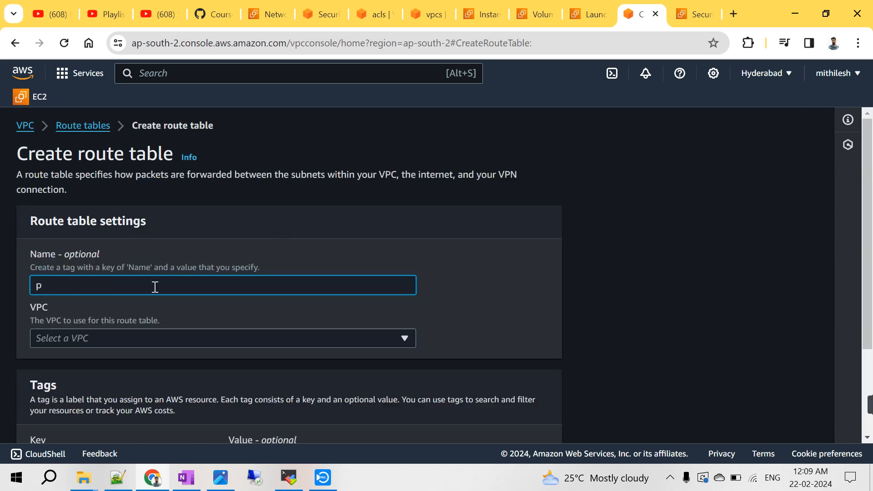
{"action": "type", "text": "ublic-igw-rt"}
{"action": "scroll", "coordinate": [266, 243], "scroll_direction": "down", "scroll_amount": 2}
{"action": "left_click", "coordinate": [129, 218]}
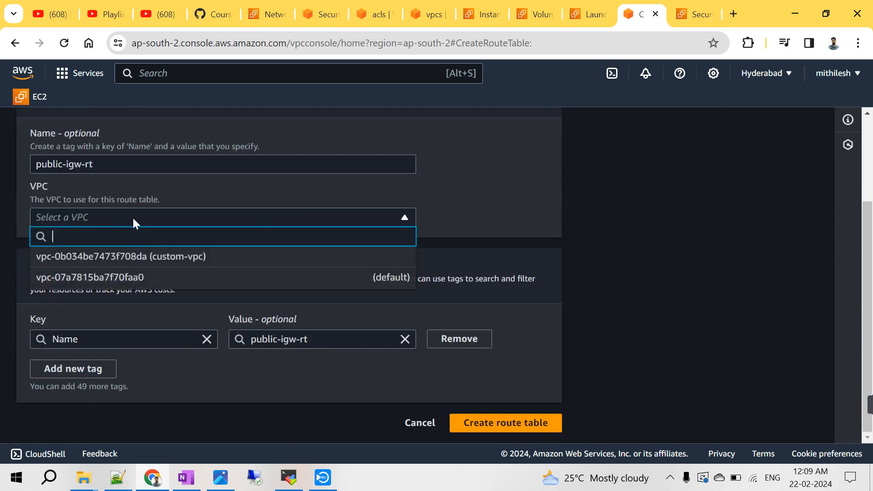
{"action": "left_click", "coordinate": [200, 255]}
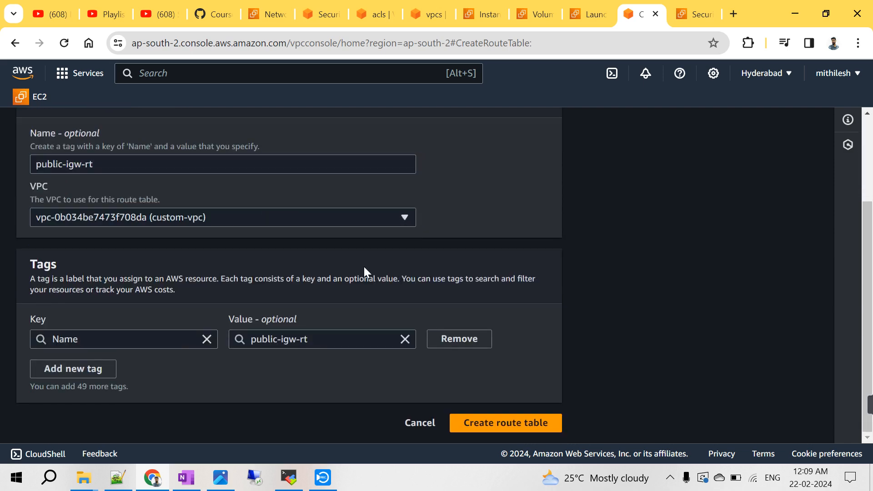
{"action": "left_click", "coordinate": [510, 421]}
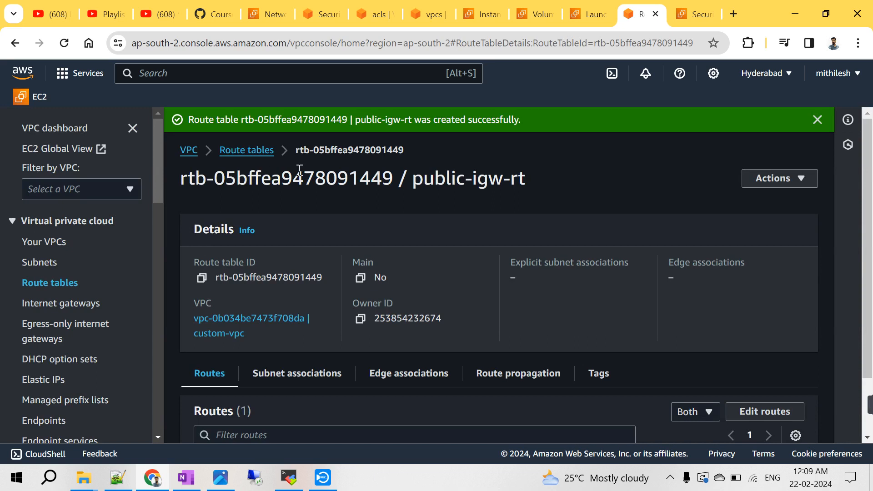
{"action": "left_click_drag", "start_coordinate": [412, 178], "coordinate": [499, 180]}
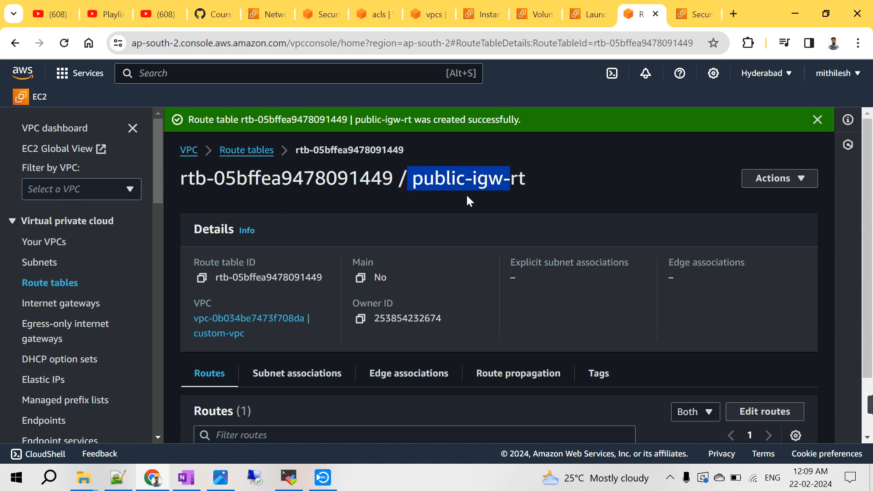
- Add a route to public-igw-rt with destination 0.0.0.0/0 and the public-igw internet gateway as target, and save it
{"action": "scroll", "coordinate": [465, 194], "scroll_direction": "down", "scroll_amount": 1}
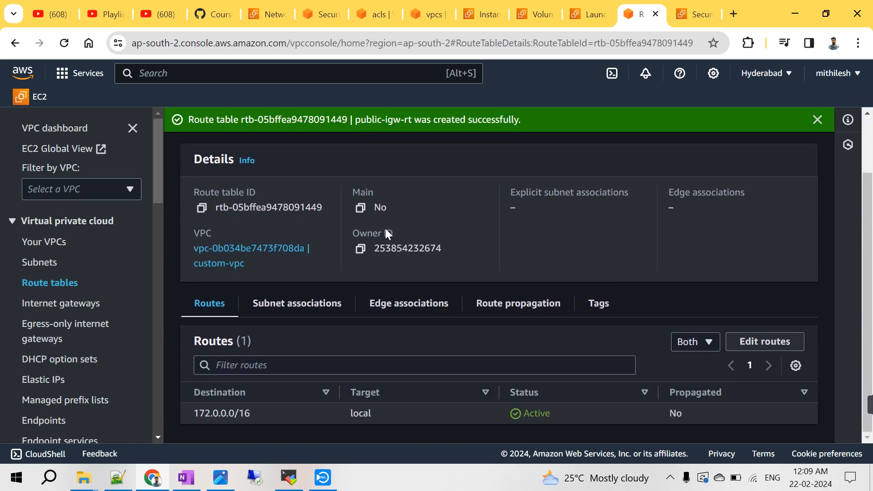
{"action": "left_click", "coordinate": [755, 342]}
{"action": "left_click", "coordinate": [69, 287]}
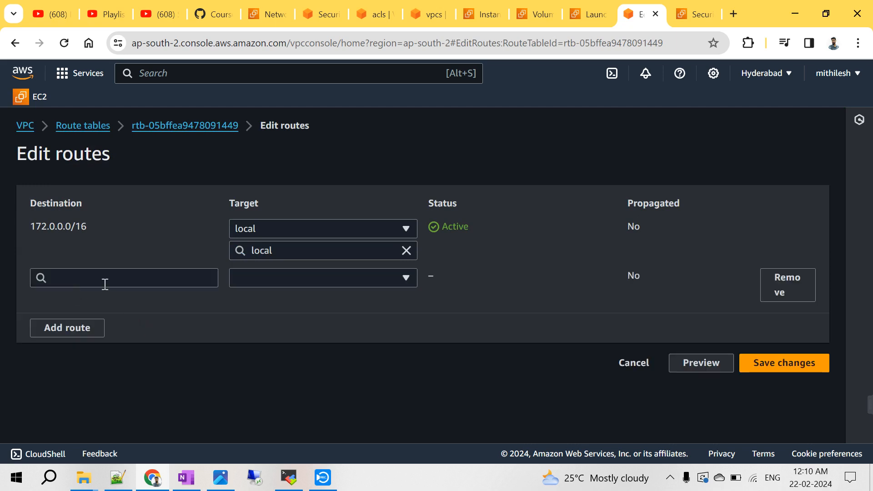
{"action": "left_click", "coordinate": [102, 279]}
{"action": "left_click", "coordinate": [92, 149]}
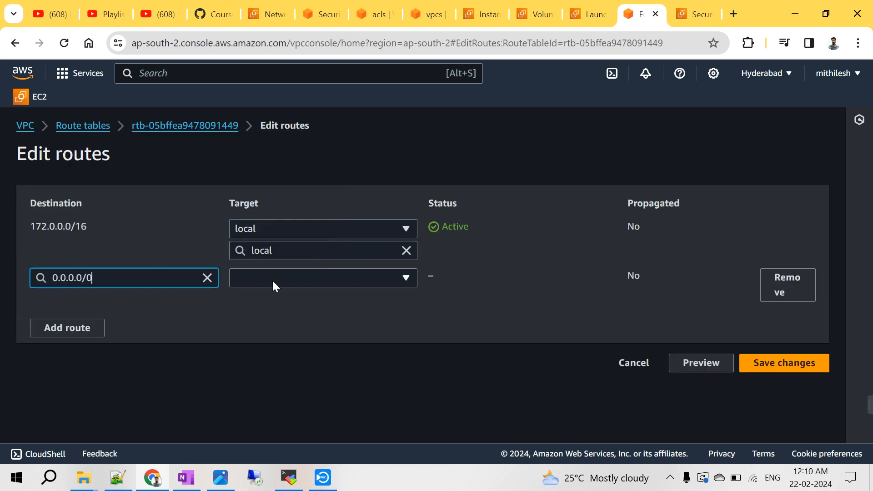
{"action": "left_click", "coordinate": [310, 280]}
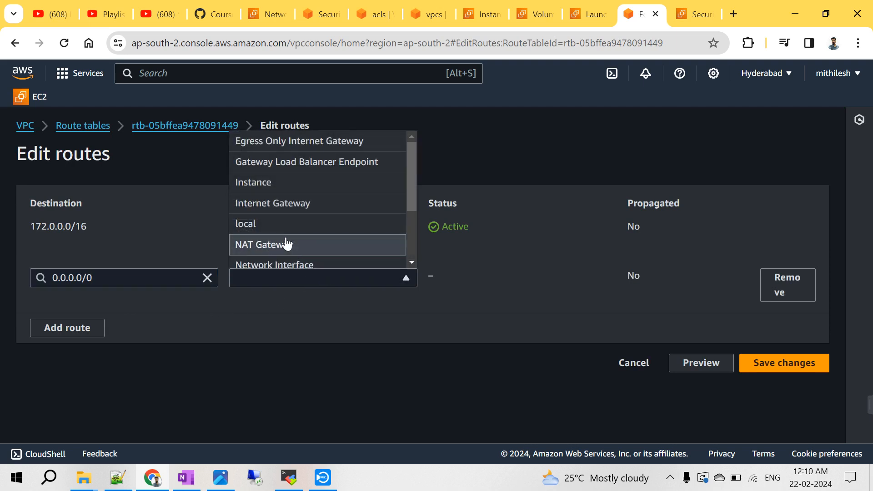
{"action": "left_click", "coordinate": [318, 213]}
{"action": "left_click", "coordinate": [305, 302]}
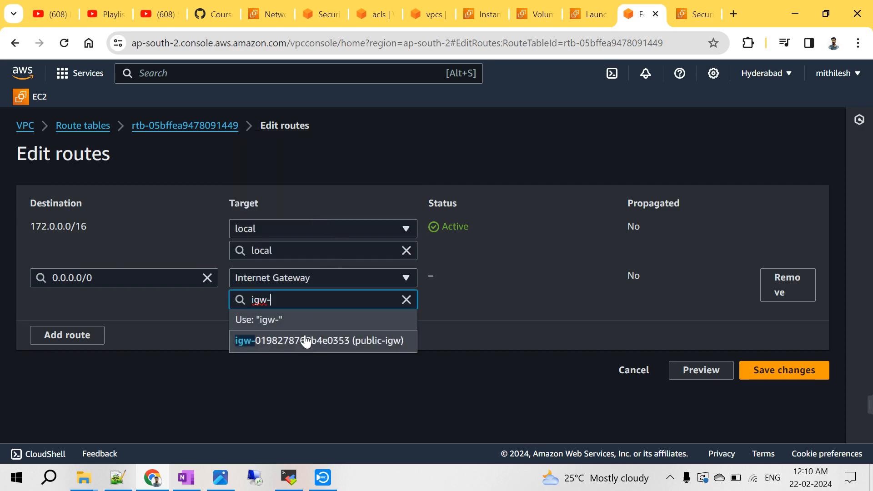
{"action": "left_click", "coordinate": [316, 339]}
{"action": "left_click", "coordinate": [773, 375]}
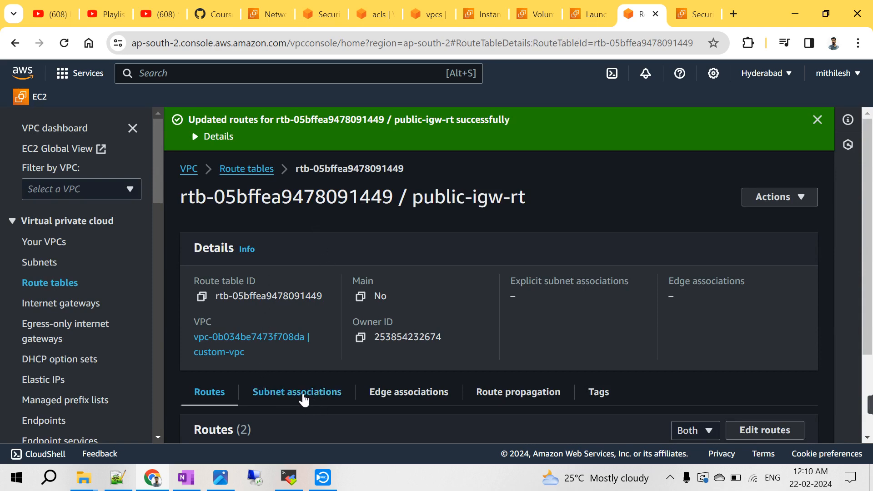
- Associate public-subnet with the public-igw-rt route table, save the association and show the internet gateway list
{"action": "scroll", "coordinate": [301, 395], "scroll_direction": "down", "scroll_amount": 2}
{"action": "left_click", "coordinate": [296, 282]}
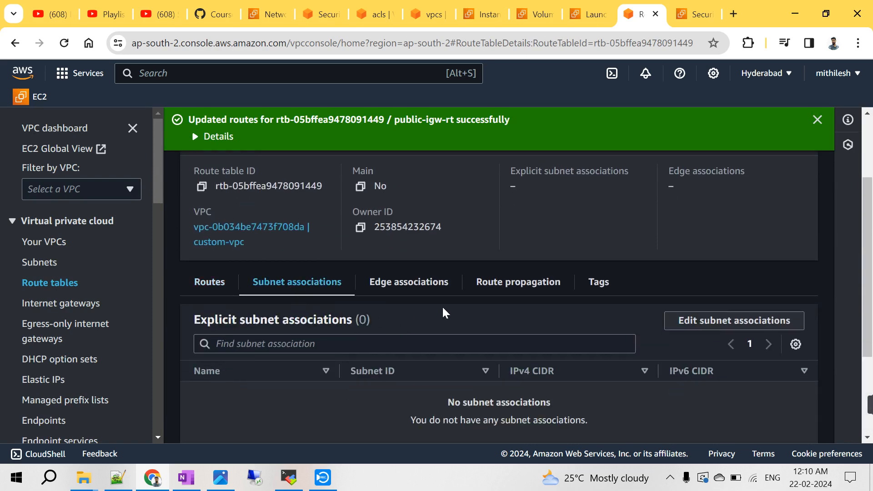
{"action": "scroll", "coordinate": [450, 320], "scroll_direction": "down", "scroll_amount": 3}
{"action": "left_click", "coordinate": [696, 186]}
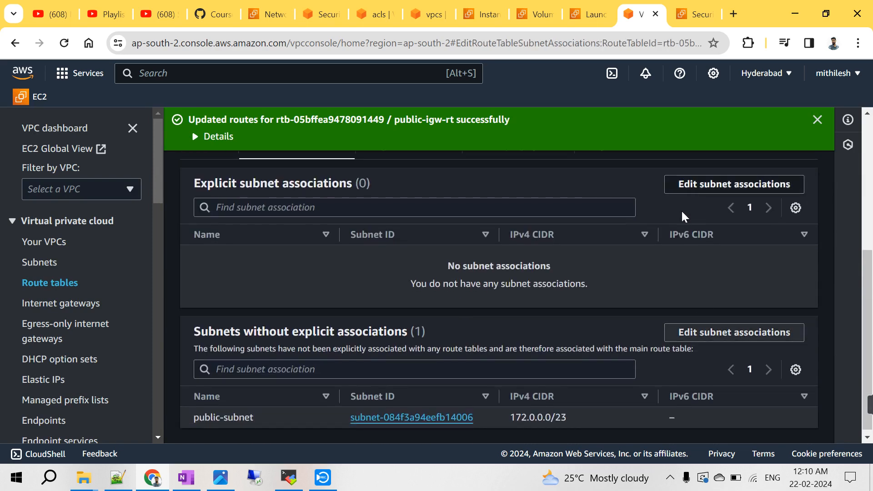
{"action": "left_click", "coordinate": [33, 279]}
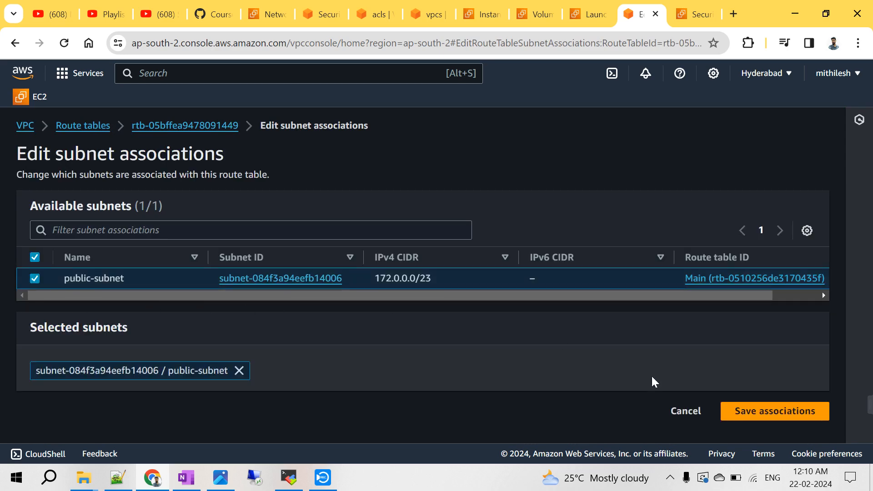
{"action": "left_click", "coordinate": [746, 411]}
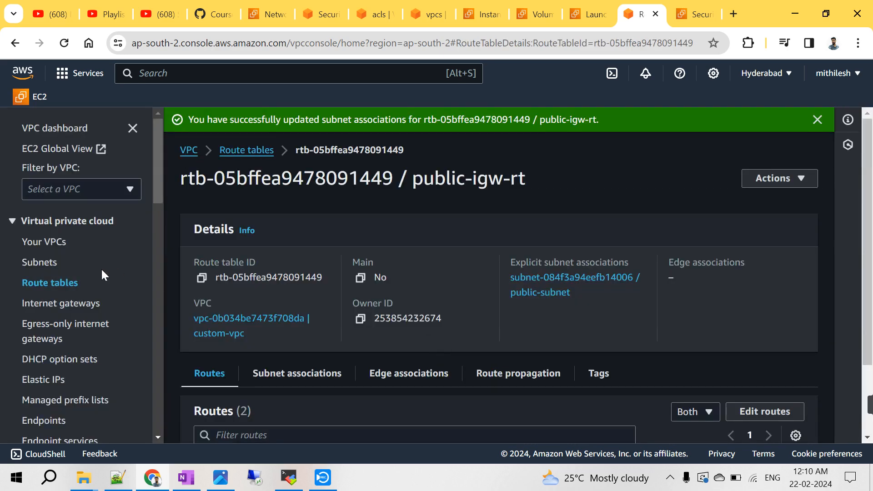
{"action": "left_click", "coordinate": [53, 310]}
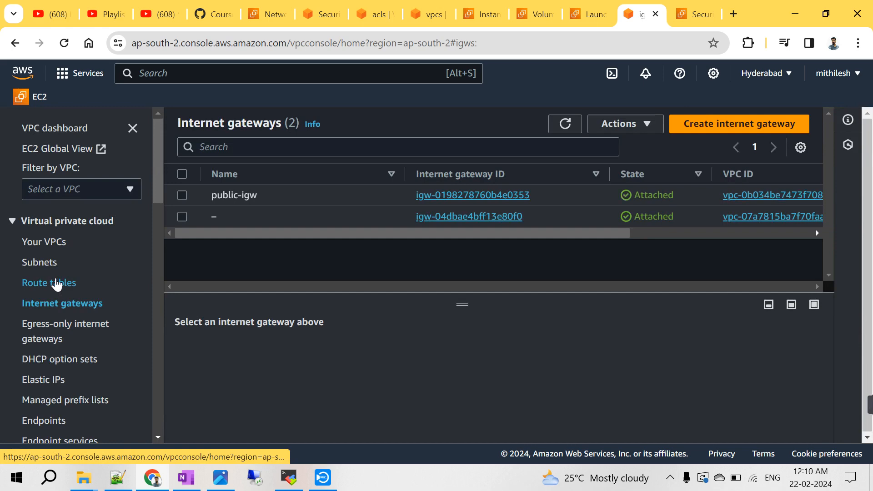
- Return to the instance launch form and name the new EC2 instance Win
{"action": "left_click", "coordinate": [58, 286]}
{"action": "left_click", "coordinate": [57, 294]}
{"action": "left_click", "coordinate": [594, 13]}
{"action": "left_click", "coordinate": [596, 312]}
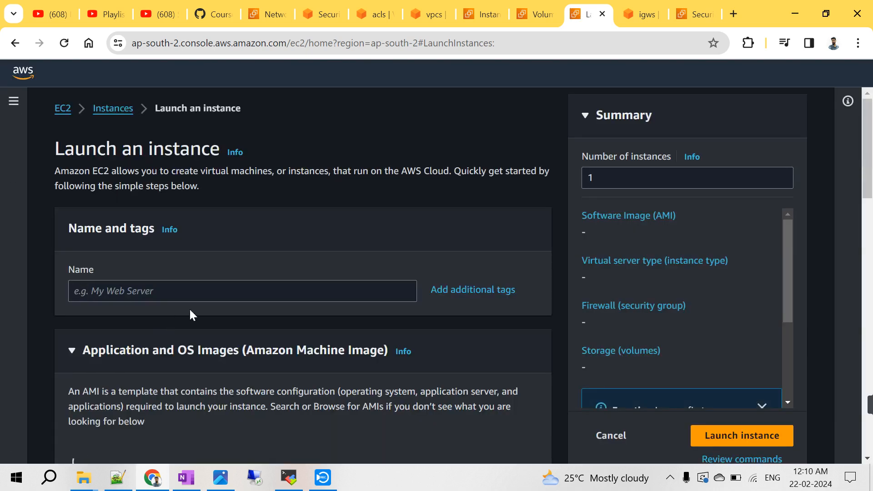
{"action": "scroll", "coordinate": [190, 313], "scroll_direction": "down", "scroll_amount": 3}
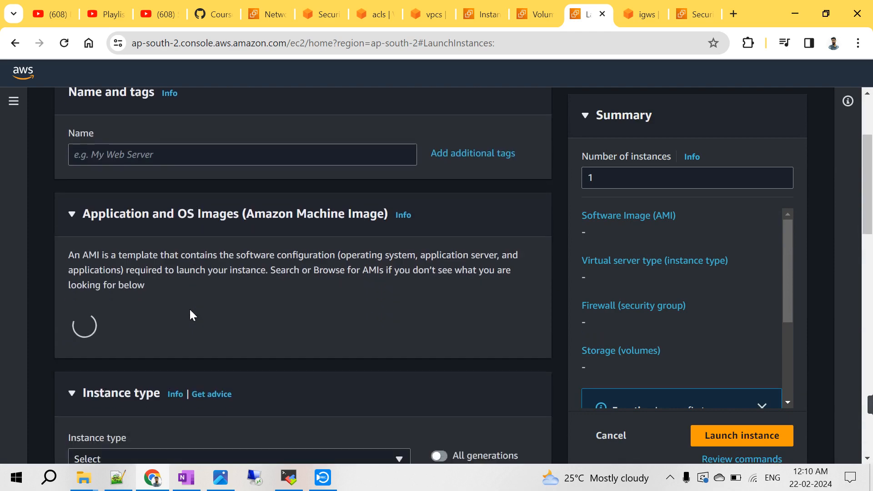
{"action": "scroll", "coordinate": [200, 303], "scroll_direction": "up", "scroll_amount": 3}
{"action": "left_click", "coordinate": [121, 291]}
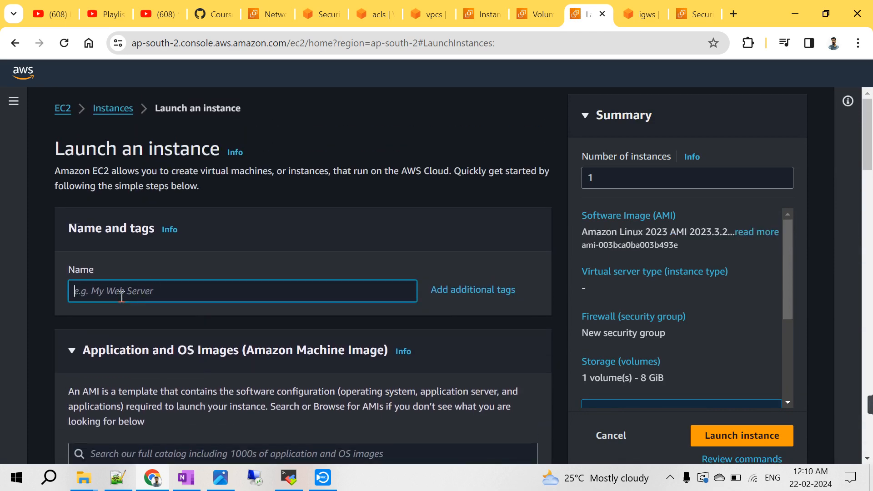
{"action": "type", "text": "Win"}
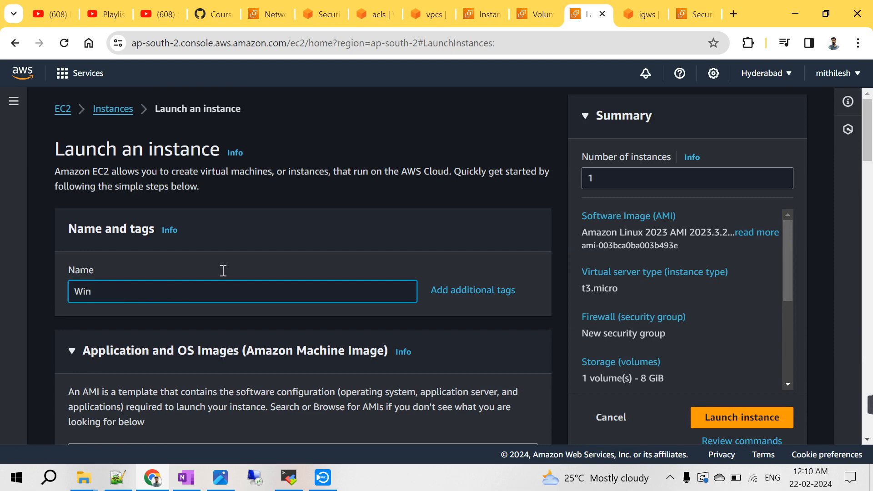
- Choose the Windows quick-start image, Microsoft Windows Server 2022 Base, for the instance
{"action": "scroll", "coordinate": [218, 273], "scroll_direction": "down", "scroll_amount": 4}
{"action": "scroll", "coordinate": [235, 266], "scroll_direction": "down", "scroll_amount": 3}
{"action": "left_click", "coordinate": [239, 254]}
{"action": "scroll", "coordinate": [312, 296], "scroll_direction": "down", "scroll_amount": 4}
{"action": "scroll", "coordinate": [311, 300], "scroll_direction": "up", "scroll_amount": 3}
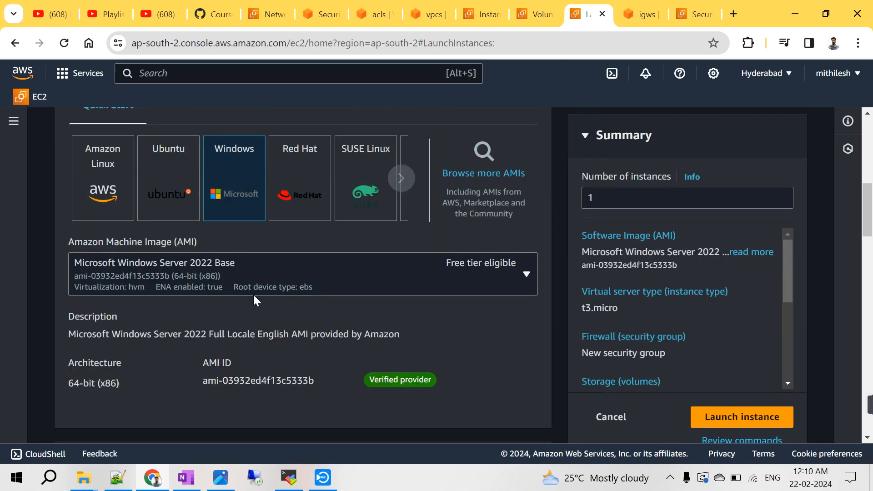
- Select private-key as the login key pair for the instance
{"action": "scroll", "coordinate": [254, 298], "scroll_direction": "down", "scroll_amount": 4}
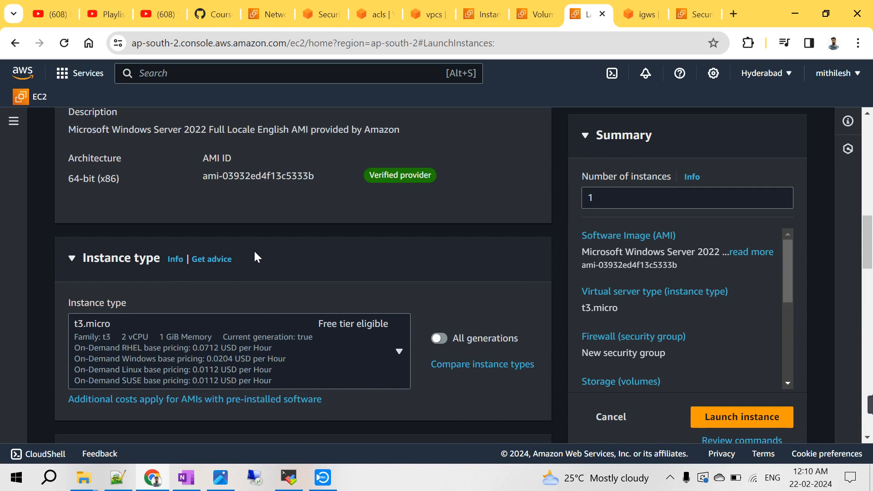
{"action": "scroll", "coordinate": [254, 253], "scroll_direction": "down", "scroll_amount": 2}
{"action": "scroll", "coordinate": [314, 307], "scroll_direction": "down", "scroll_amount": 5}
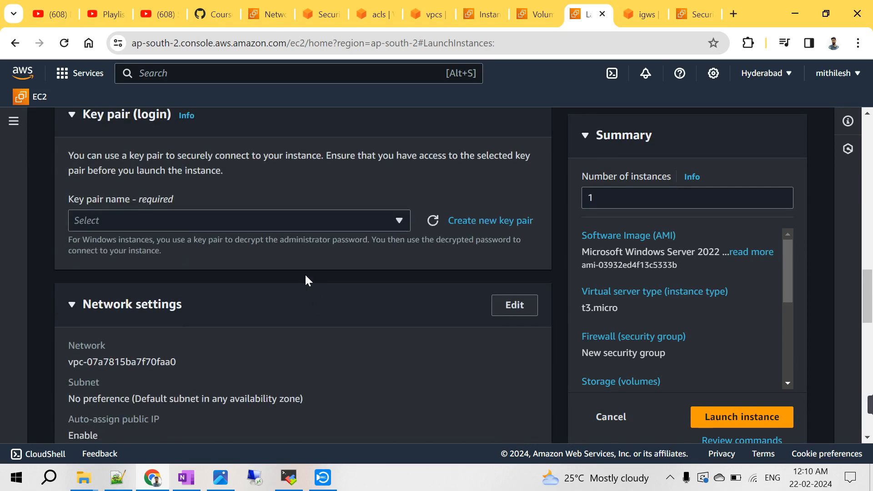
{"action": "left_click", "coordinate": [210, 221]}
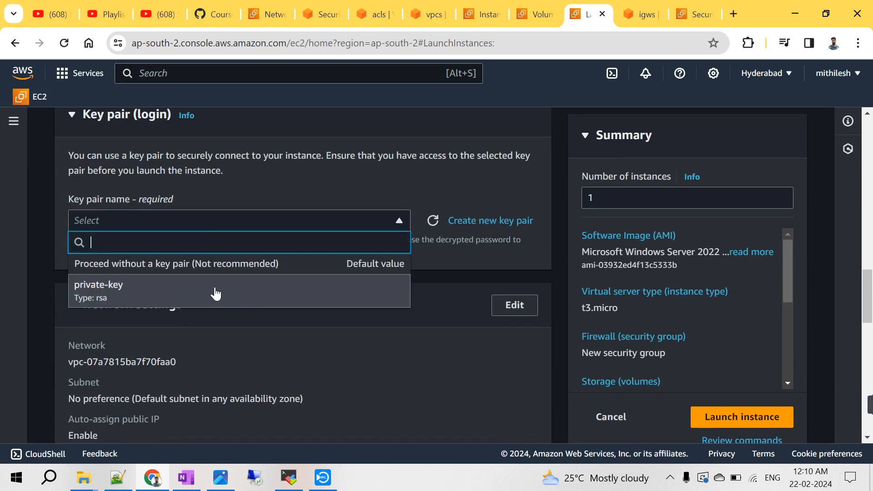
{"action": "left_click", "coordinate": [234, 297]}
- Edit the instance's network settings to use custom-vpc and its public-subnet
{"action": "scroll", "coordinate": [411, 301], "scroll_direction": "down", "scroll_amount": 4}
{"action": "scroll", "coordinate": [511, 171], "scroll_direction": "up", "scroll_amount": 1}
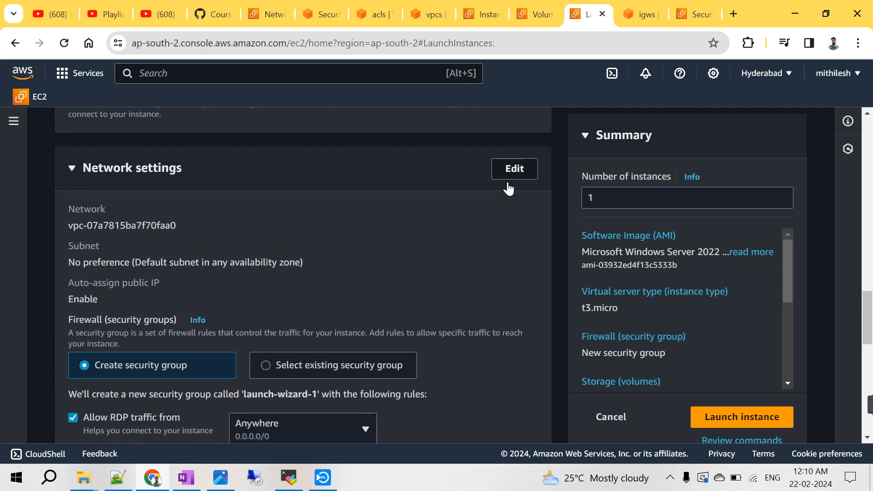
{"action": "left_click", "coordinate": [514, 168]}
{"action": "left_click", "coordinate": [270, 250]}
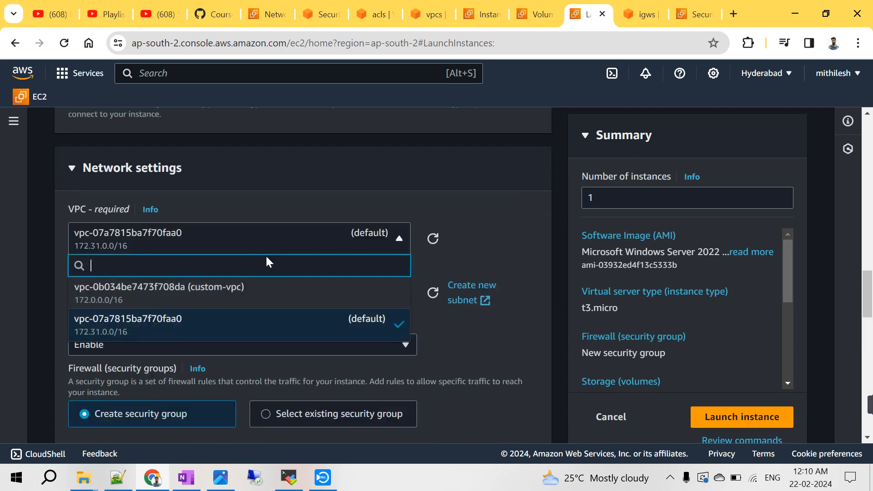
{"action": "left_click", "coordinate": [254, 302]}
{"action": "left_click", "coordinate": [282, 303]}
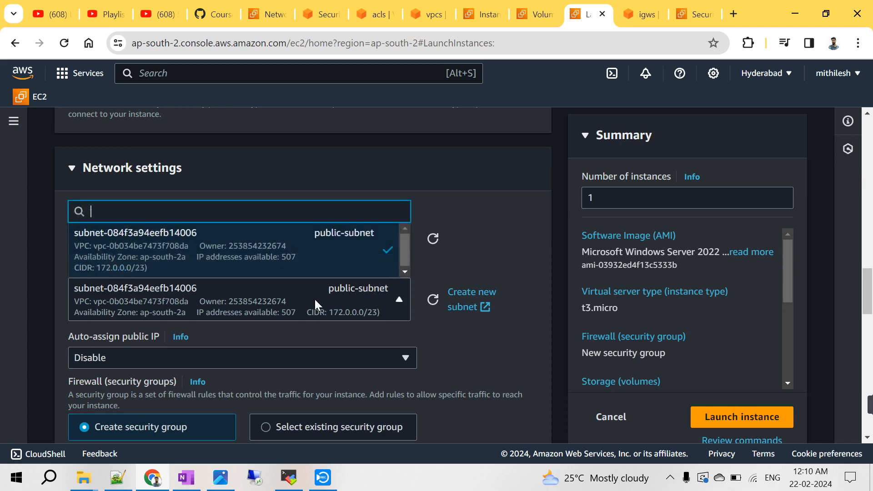
{"action": "left_click", "coordinate": [306, 241]}
- Enable auto-assignment of a public IP for the instance
{"action": "scroll", "coordinate": [540, 249], "scroll_direction": "down", "scroll_amount": 3}
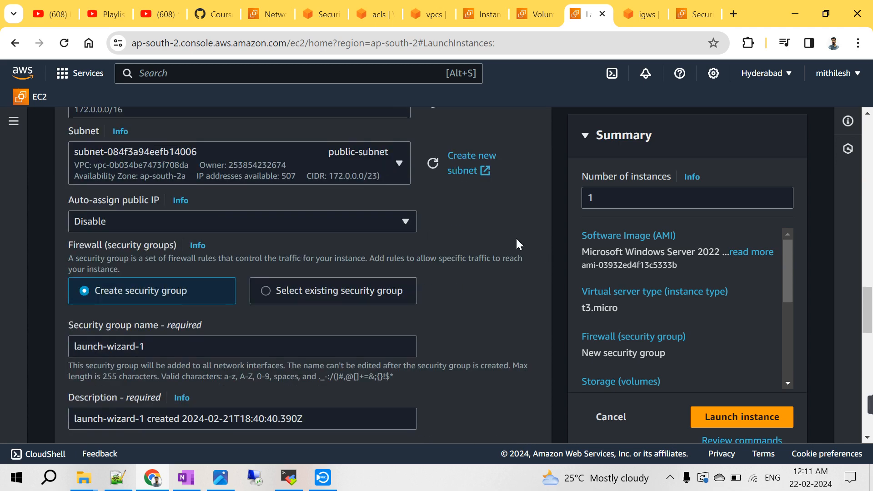
{"action": "left_click", "coordinate": [309, 223]}
{"action": "left_click", "coordinate": [179, 251]}
{"action": "scroll", "coordinate": [543, 210], "scroll_direction": "down", "scroll_amount": 3}
{"action": "scroll", "coordinate": [487, 232], "scroll_direction": "up", "scroll_amount": 3}
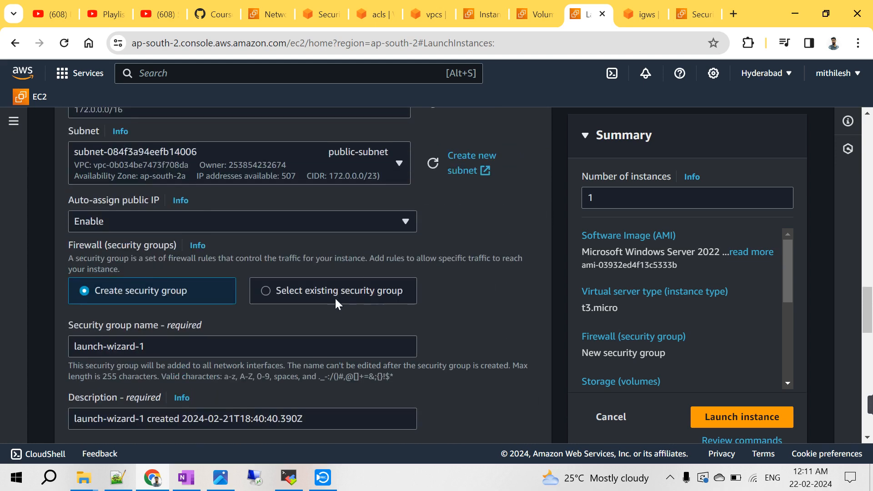
- Review the NAT gateway, NACL and security groups lines in the Notepad++ notes, and return to the launch form in Chrome
{"action": "left_click", "coordinate": [118, 477]}
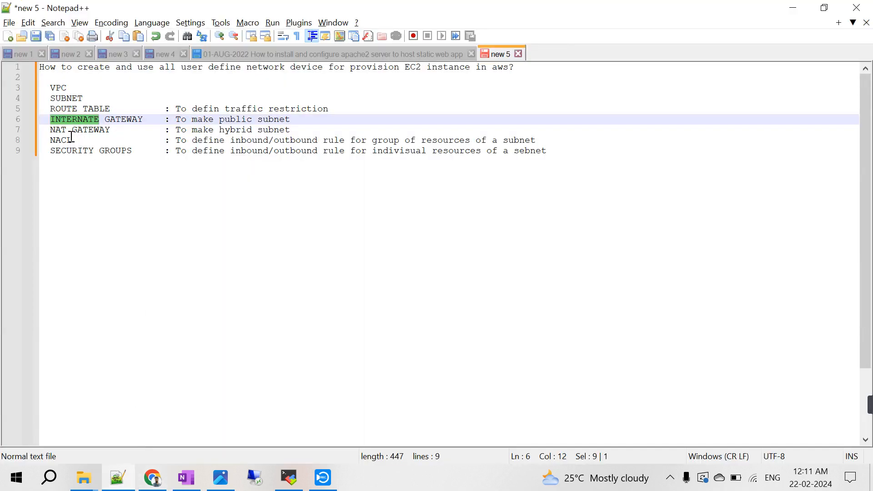
{"action": "double_click", "coordinate": [86, 131]}
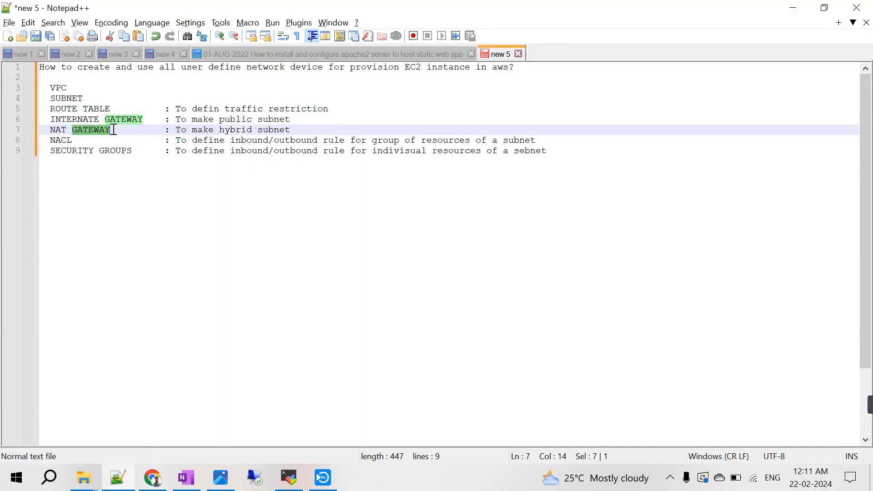
{"action": "left_click_drag", "start_coordinate": [173, 131], "coordinate": [319, 130]}
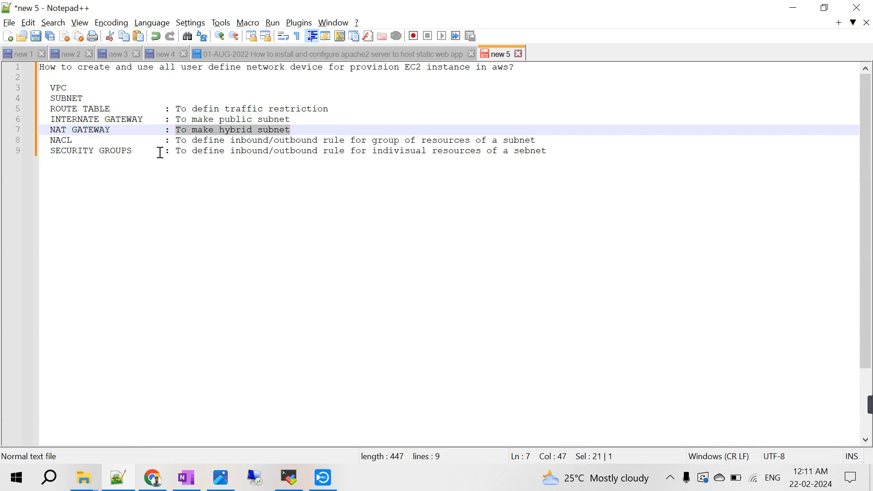
{"action": "double_click", "coordinate": [61, 141]}
{"action": "double_click", "coordinate": [61, 151]}
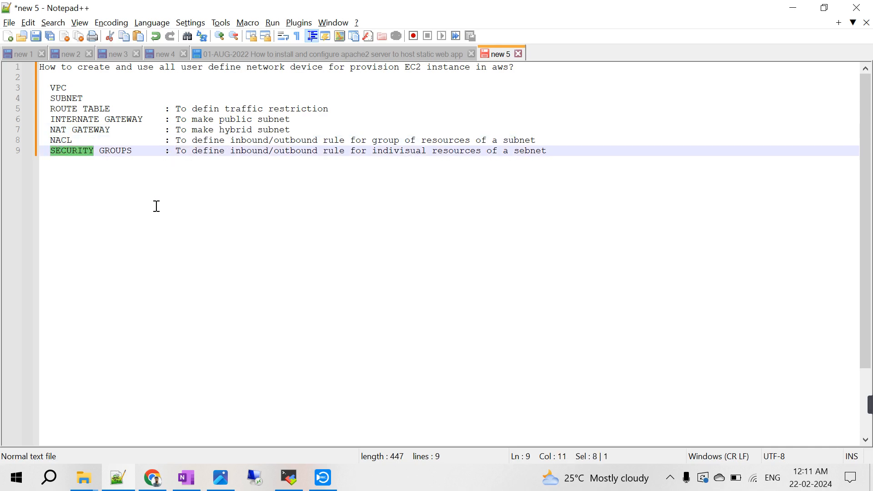
{"action": "key", "text": "alt+Tab"}
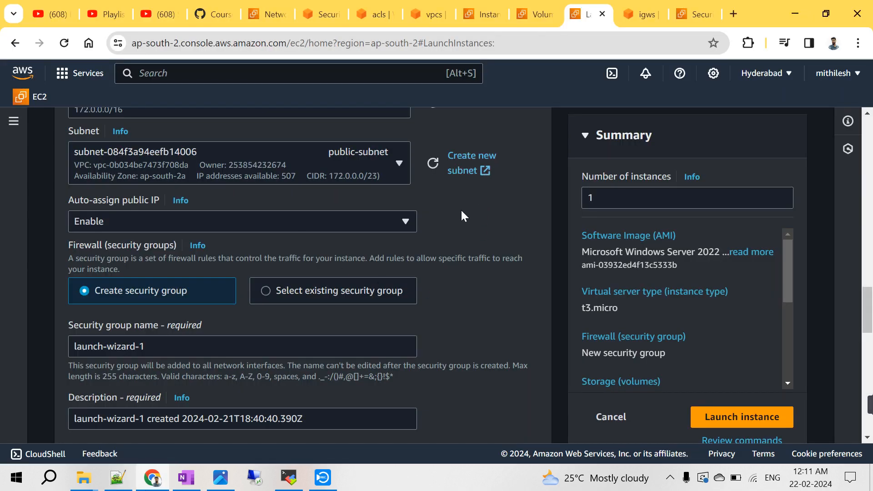
- Go to the VPC console and show the list of network ACLs
{"action": "scroll", "coordinate": [413, 287], "scroll_direction": "up", "scroll_amount": 10}
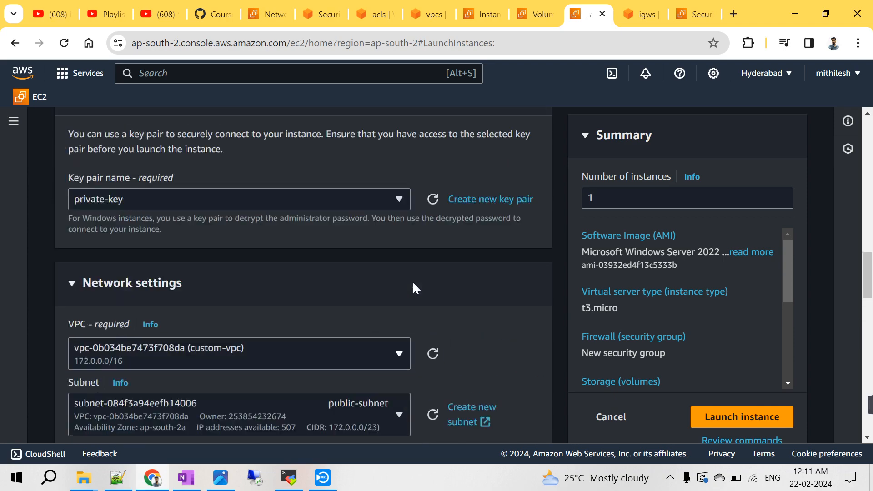
{"action": "left_click", "coordinate": [639, 14]}
{"action": "scroll", "coordinate": [43, 371], "scroll_direction": "down", "scroll_amount": 5}
{"action": "scroll", "coordinate": [43, 377], "scroll_direction": "down", "scroll_amount": 2}
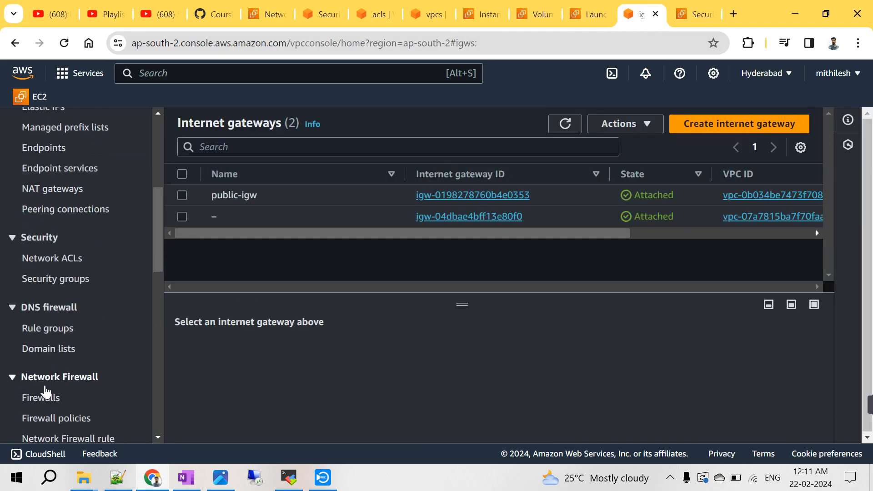
{"action": "scroll", "coordinate": [59, 391], "scroll_direction": "down", "scroll_amount": 4}
{"action": "scroll", "coordinate": [58, 391], "scroll_direction": "down", "scroll_amount": 3}
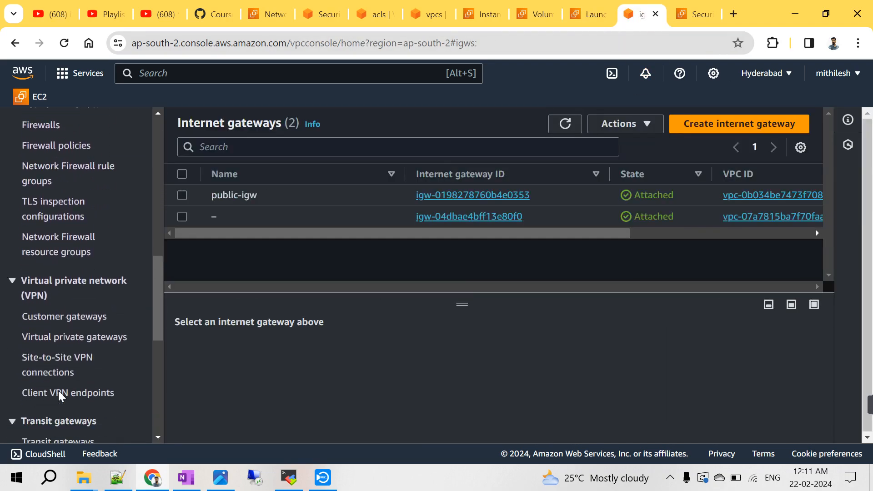
{"action": "scroll", "coordinate": [58, 391], "scroll_direction": "up", "scroll_amount": 6}
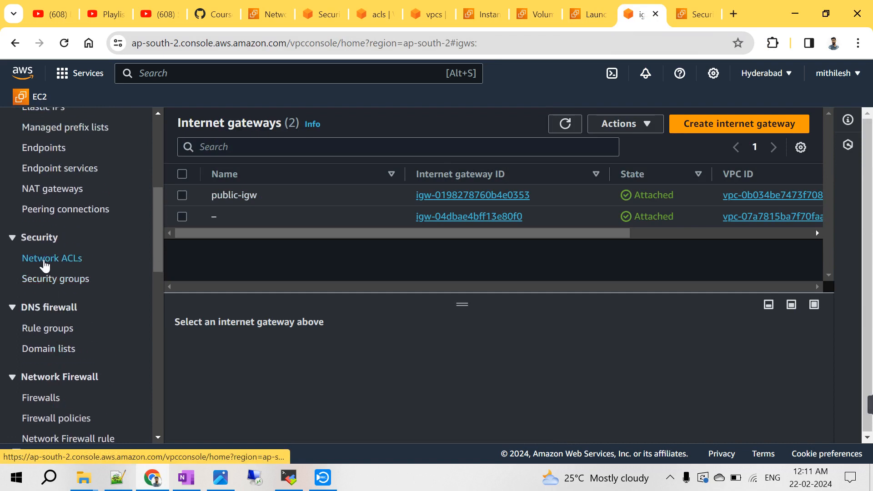
{"action": "left_click", "coordinate": [44, 259]}
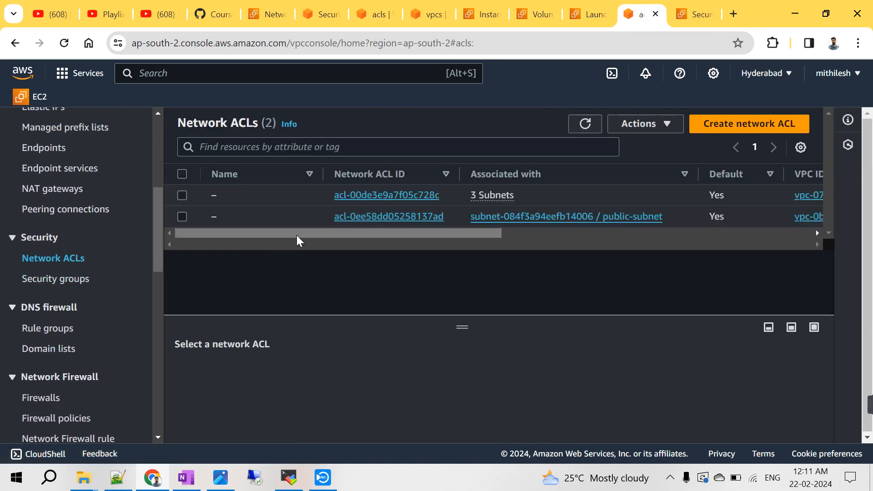
- Check which VPC each network ACL belongs to and open the details of the one associated with public-subnet
{"action": "left_click_drag", "start_coordinate": [443, 233], "coordinate": [546, 232]}
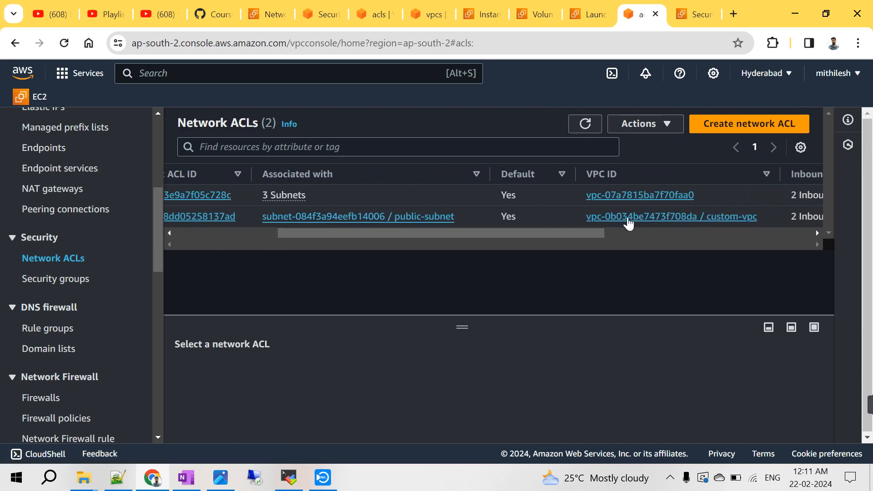
{"action": "left_click_drag", "start_coordinate": [412, 234], "coordinate": [246, 257]}
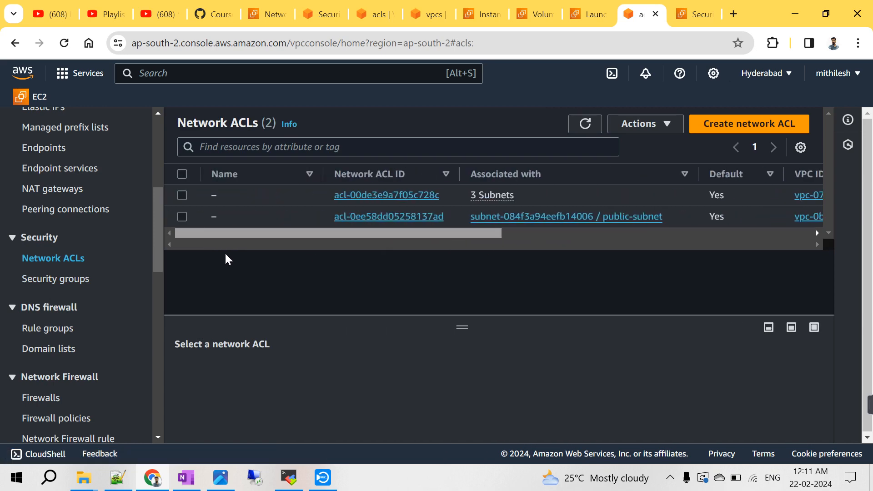
{"action": "left_click", "coordinate": [374, 217]}
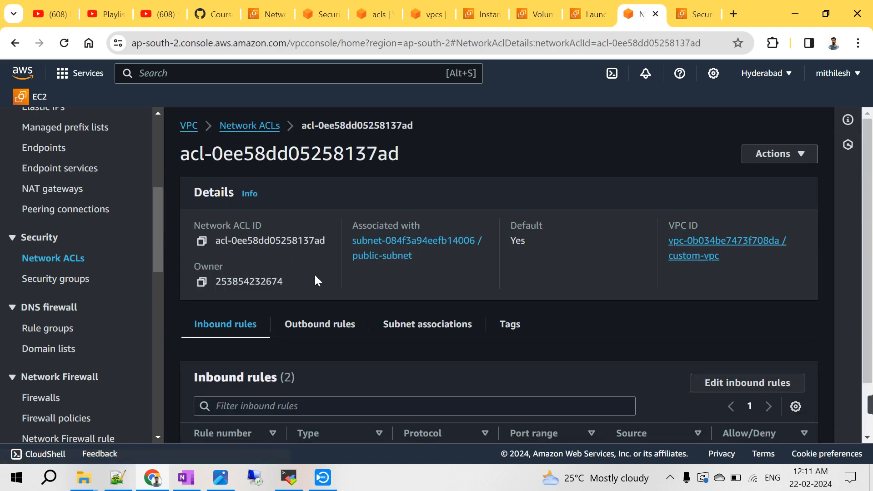
- Examine the network ACL's inbound and outbound rules, checking the NACL description in the Notepad++ notes
{"action": "scroll", "coordinate": [310, 304], "scroll_direction": "down", "scroll_amount": 1}
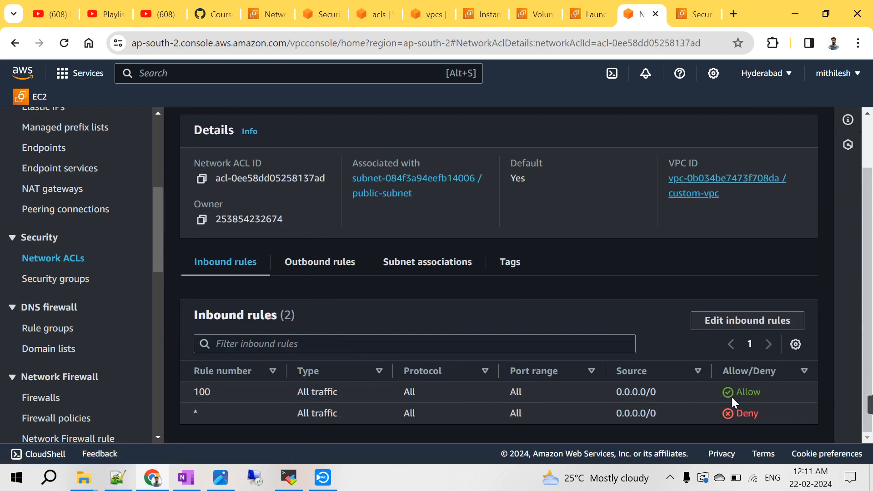
{"action": "left_click", "coordinate": [306, 268]}
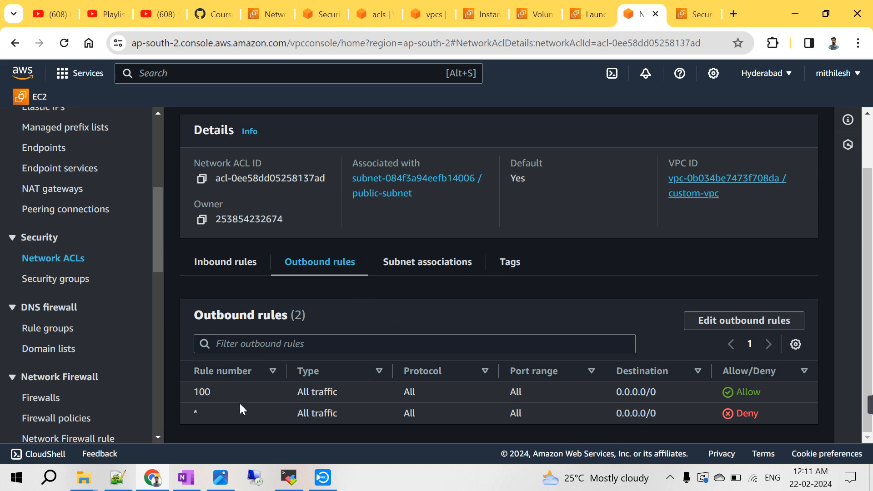
{"action": "left_click", "coordinate": [117, 478]}
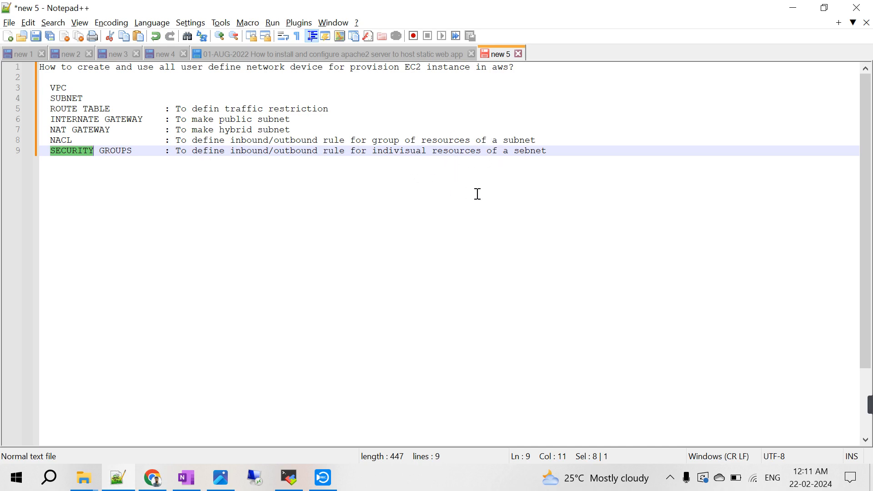
{"action": "left_click", "coordinate": [794, 8]}
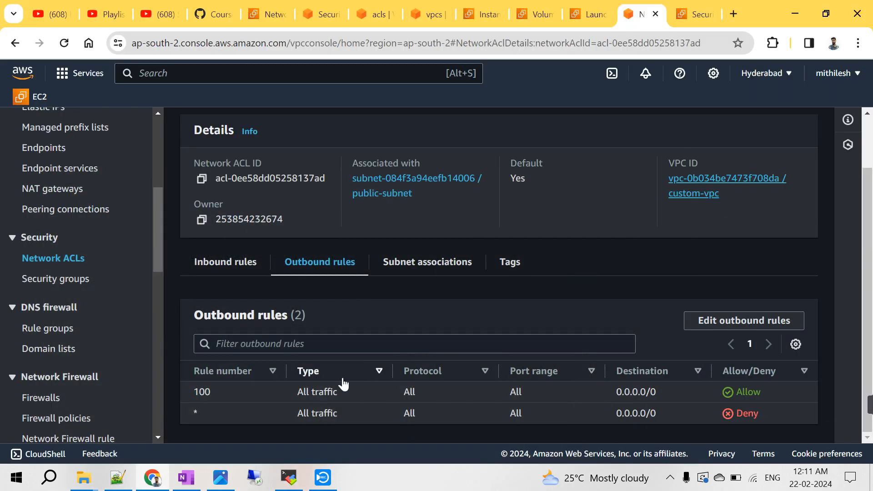
- Show the network ACL's subnet associations and widen the Subnet ID column to read the full ID
{"action": "left_click", "coordinate": [432, 268]}
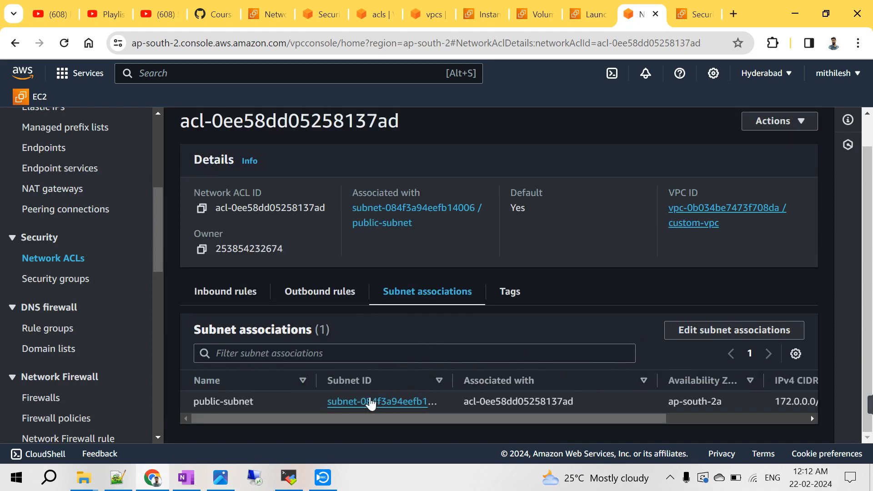
{"action": "left_click_drag", "start_coordinate": [452, 380], "coordinate": [523, 384]}
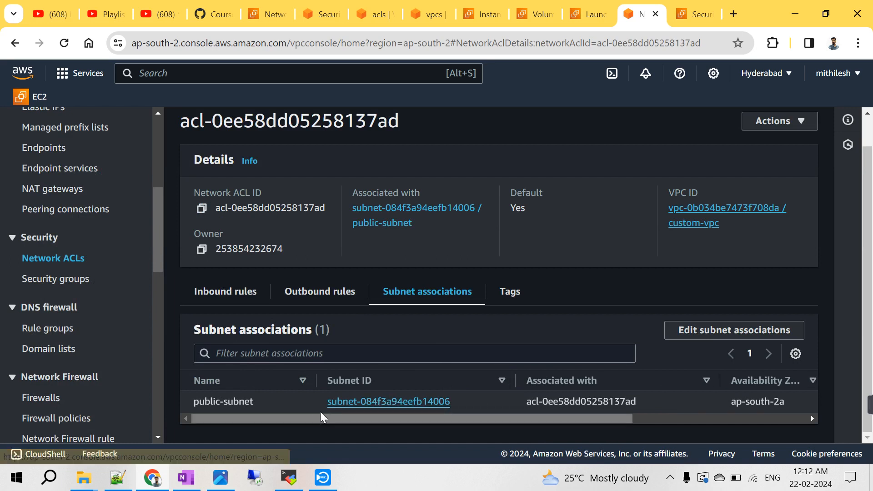
{"action": "left_click_drag", "start_coordinate": [250, 418], "coordinate": [266, 426]}
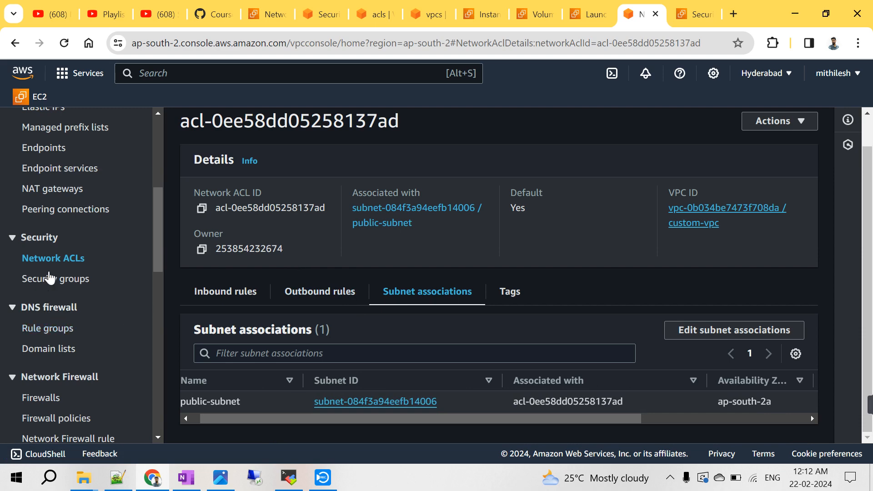
- Return to the network ACL list and highlight the subnet association of the default VPC's ACL
{"action": "left_click", "coordinate": [52, 259]}
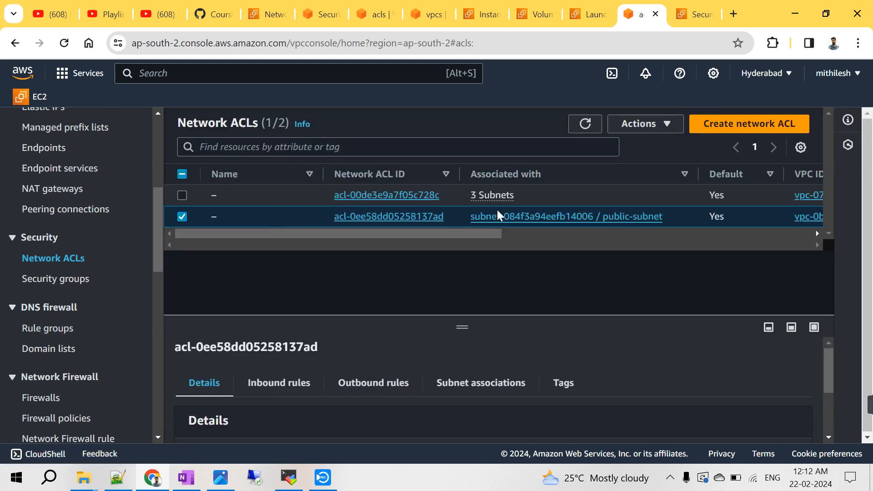
{"action": "left_click_drag", "start_coordinate": [522, 196], "coordinate": [473, 196]}
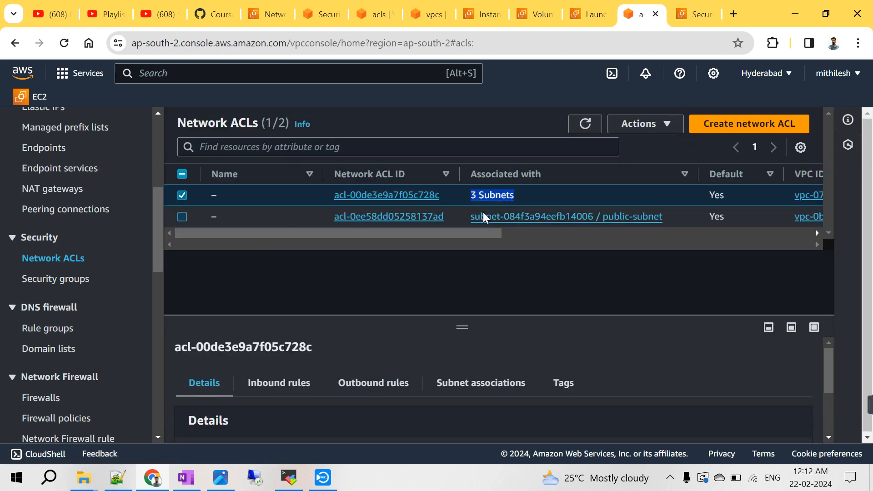
- Create a network ACL named public-nacl-subnet in custom-vpc
{"action": "left_click_drag", "start_coordinate": [474, 233], "coordinate": [363, 237]}
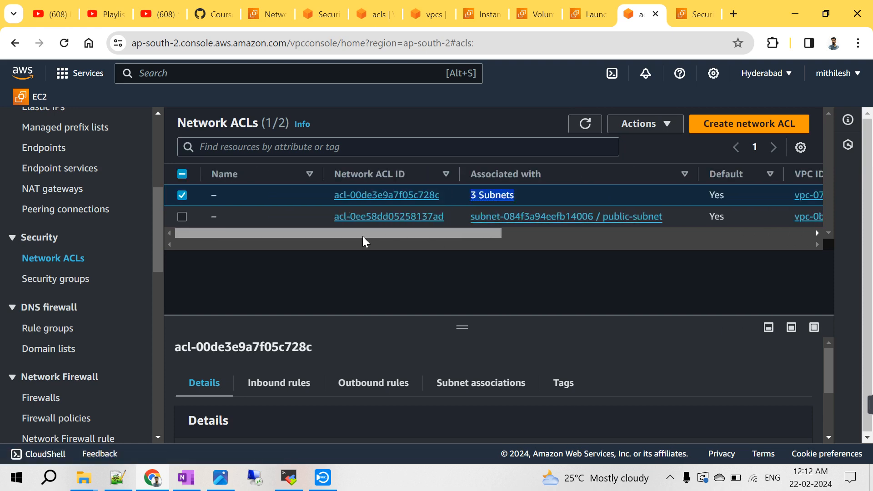
{"action": "left_click", "coordinate": [181, 195]}
{"action": "left_click", "coordinate": [749, 125]}
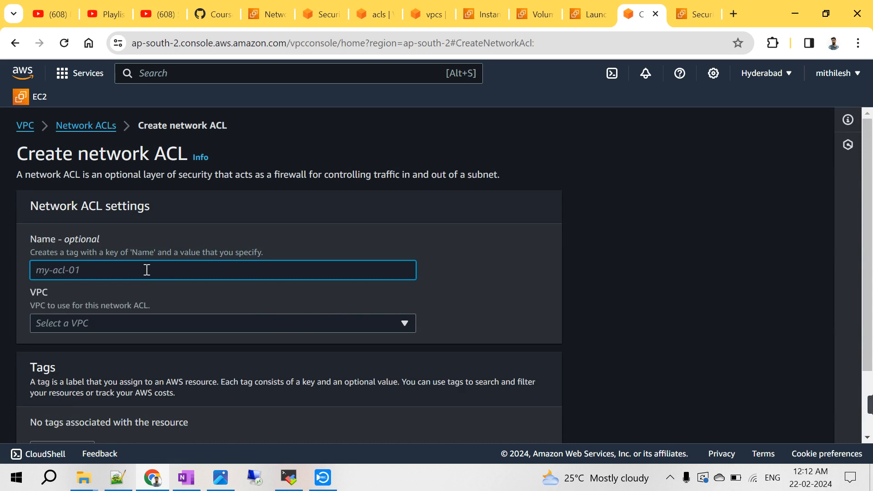
{"action": "type", "text": "public-n"}
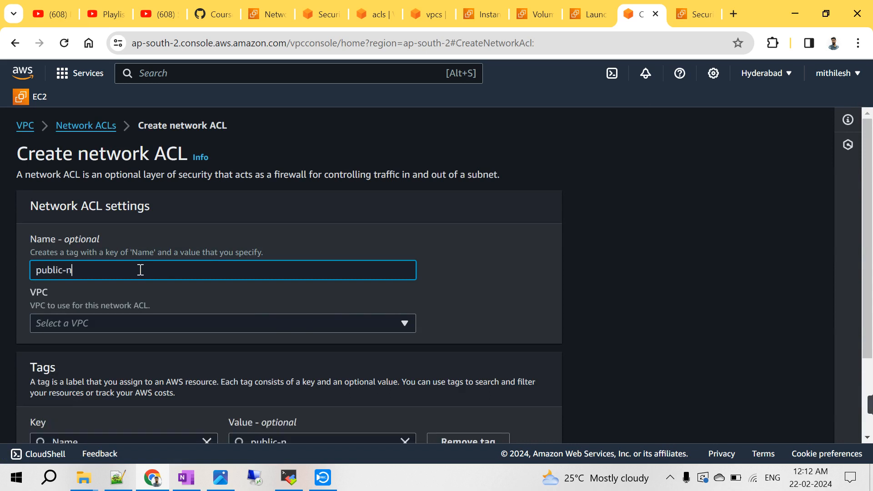
{"action": "type", "text": "acl-subnet"}
{"action": "scroll", "coordinate": [249, 242], "scroll_direction": "down", "scroll_amount": 2}
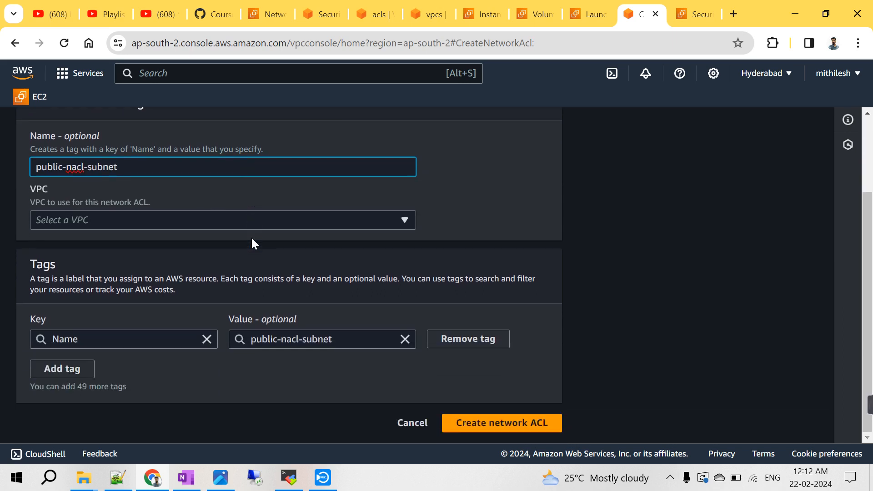
{"action": "left_click", "coordinate": [125, 220]}
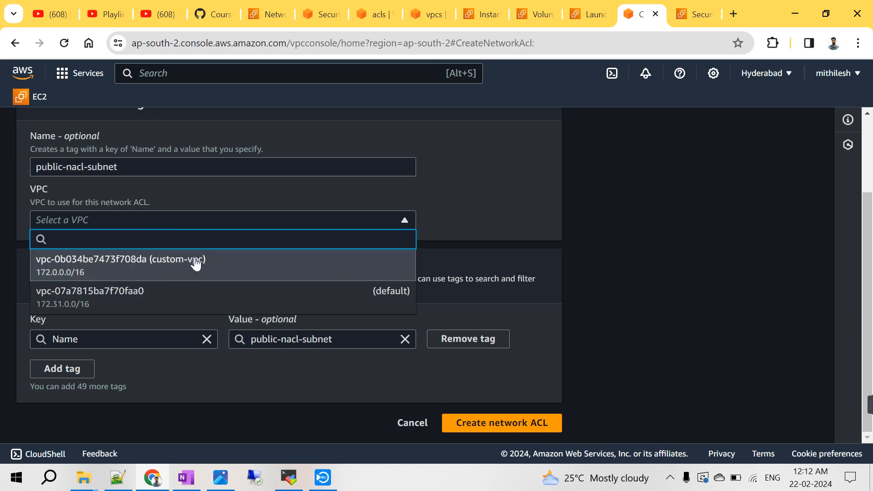
{"action": "left_click", "coordinate": [194, 258]}
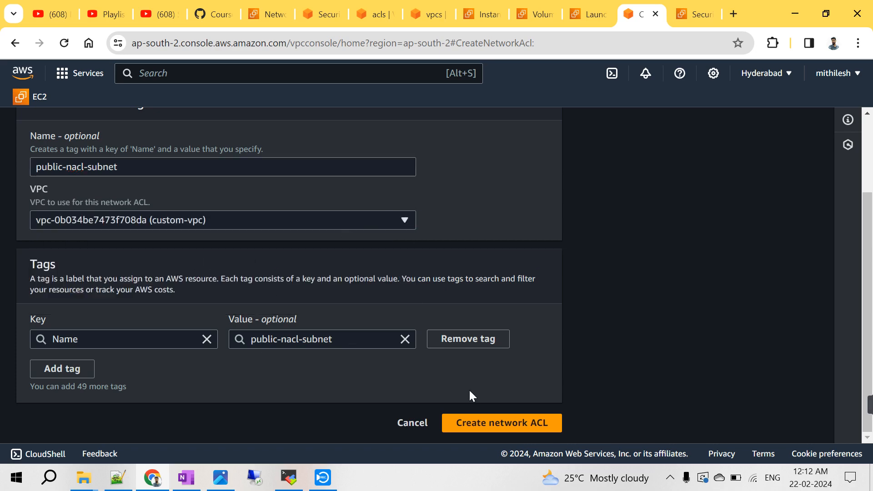
{"action": "left_click", "coordinate": [475, 423]}
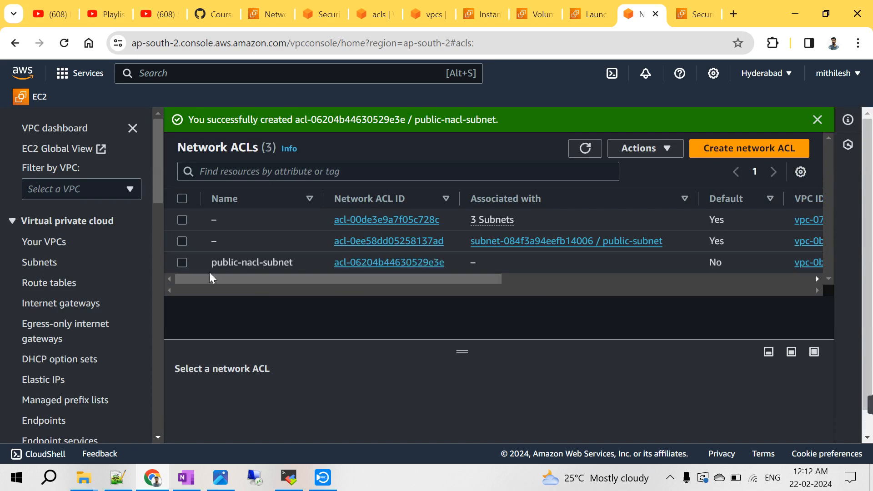
- Open the details of public-nacl-subnet and examine its default inbound and outbound rules
{"action": "left_click", "coordinate": [181, 263]}
{"action": "left_click", "coordinate": [384, 263]}
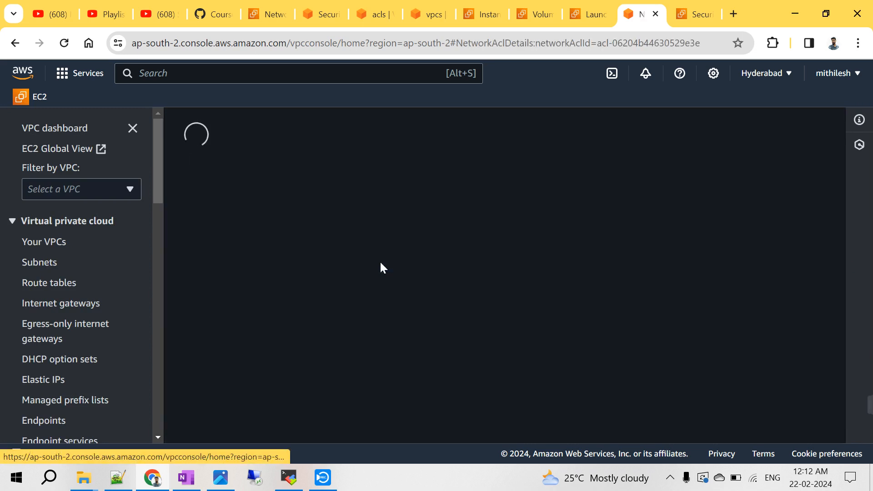
{"action": "scroll", "coordinate": [389, 274], "scroll_direction": "down", "scroll_amount": 1}
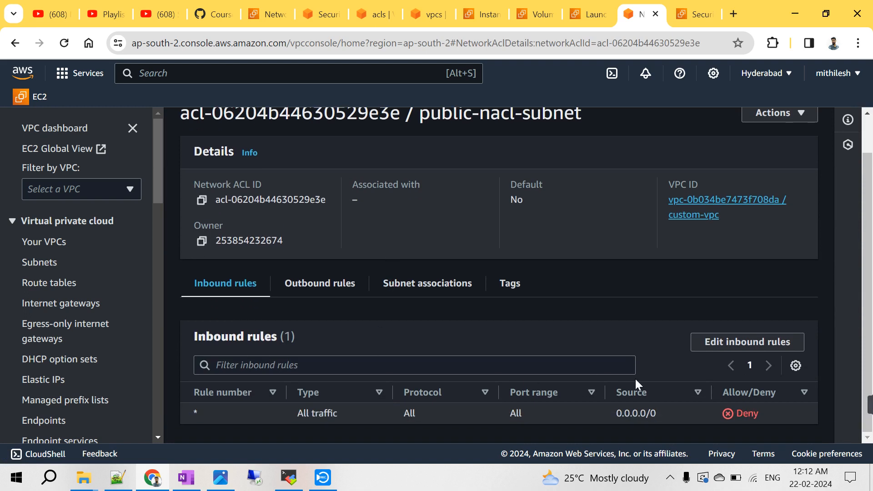
{"action": "left_click", "coordinate": [331, 284]}
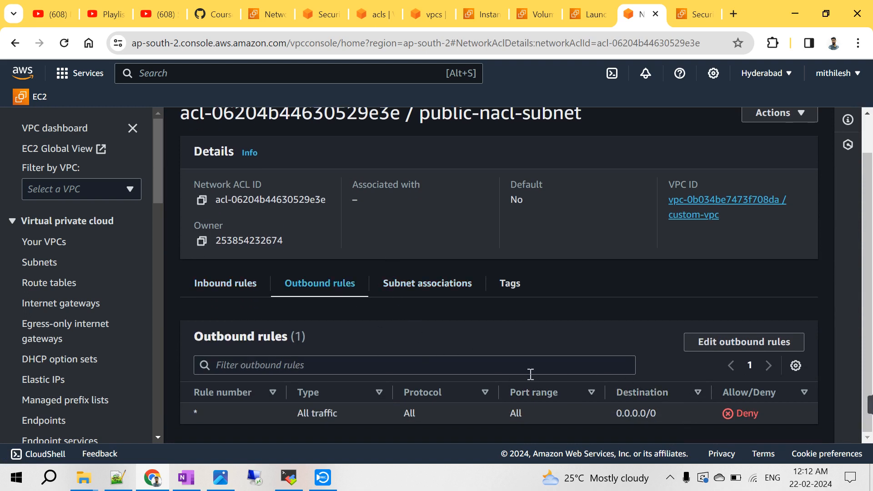
{"action": "left_click", "coordinate": [223, 286]}
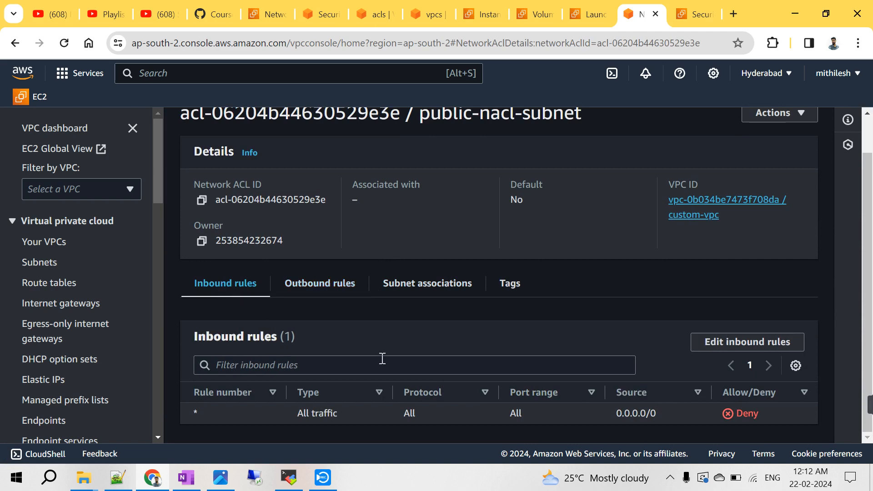
- Add inbound rule 101 to public-nacl-subnet allowing RDP (3389) from 0.0.0.0/0, and save the changes
{"action": "left_click", "coordinate": [727, 348]}
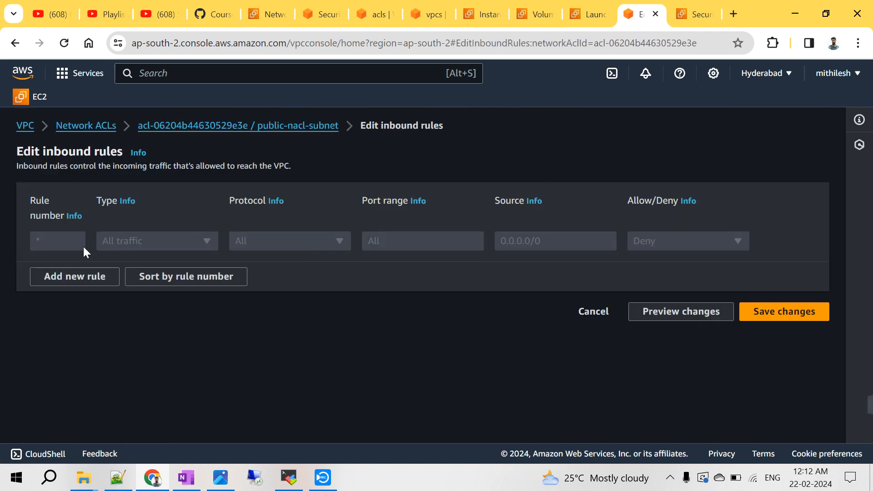
{"action": "left_click", "coordinate": [65, 275]}
{"action": "left_click", "coordinate": [59, 236]}
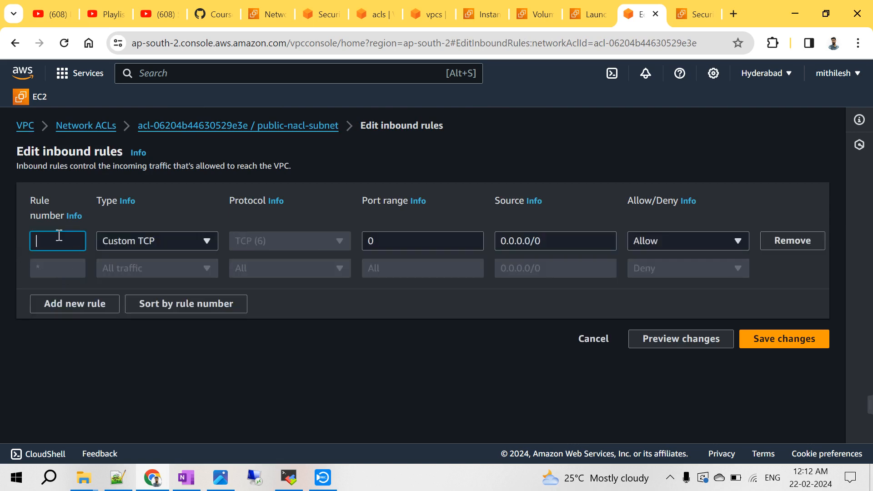
{"action": "left_click", "coordinate": [131, 242]}
{"action": "type", "text": "rd"}
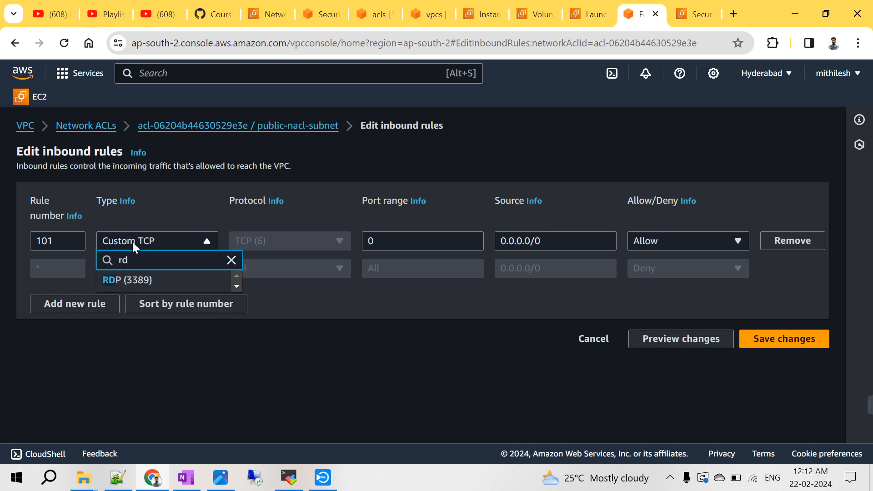
{"action": "left_click", "coordinate": [129, 279]}
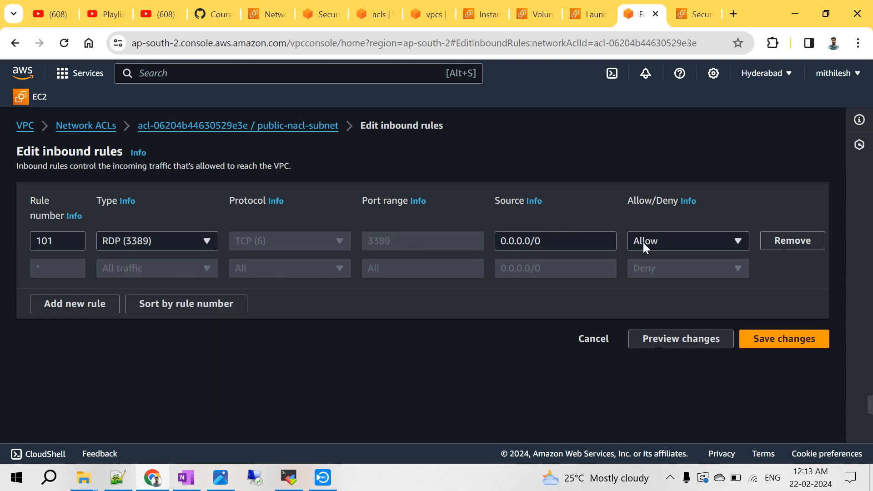
{"action": "left_click", "coordinate": [768, 339]}
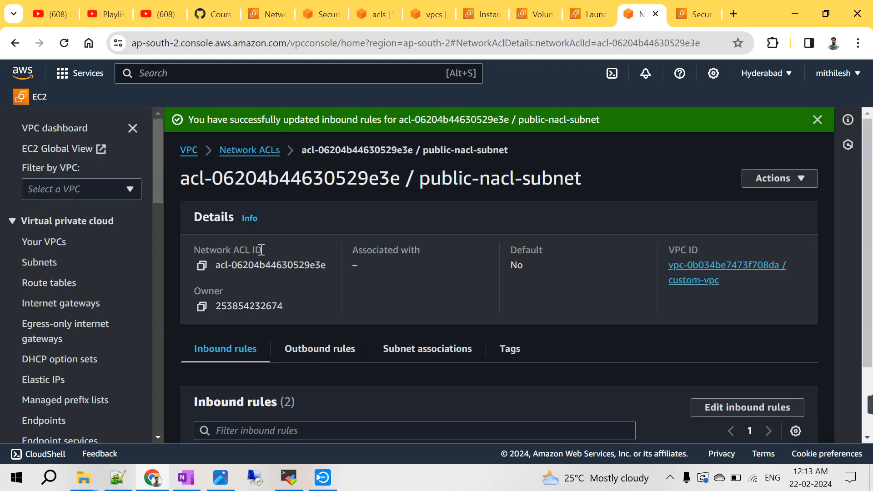
- Review the saved inbound rules of public-nacl-subnet and compare them with its outbound rules
{"action": "scroll", "coordinate": [298, 301], "scroll_direction": "down", "scroll_amount": 2}
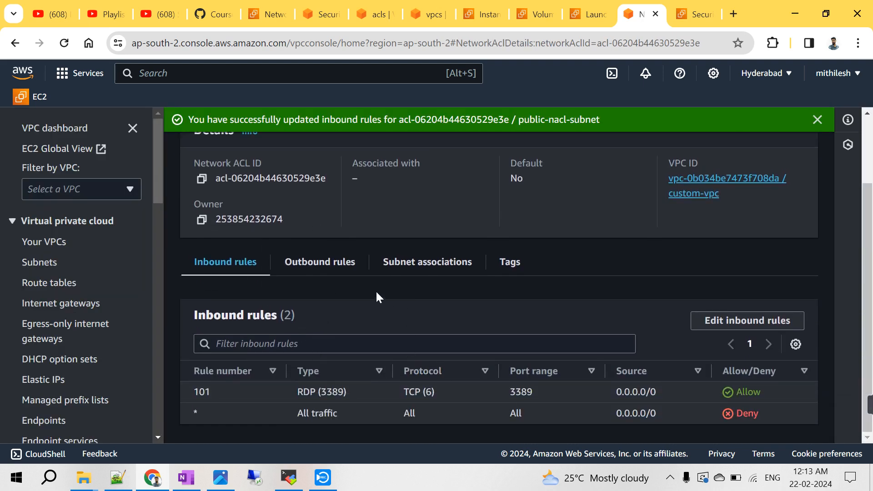
{"action": "left_click", "coordinate": [320, 262]}
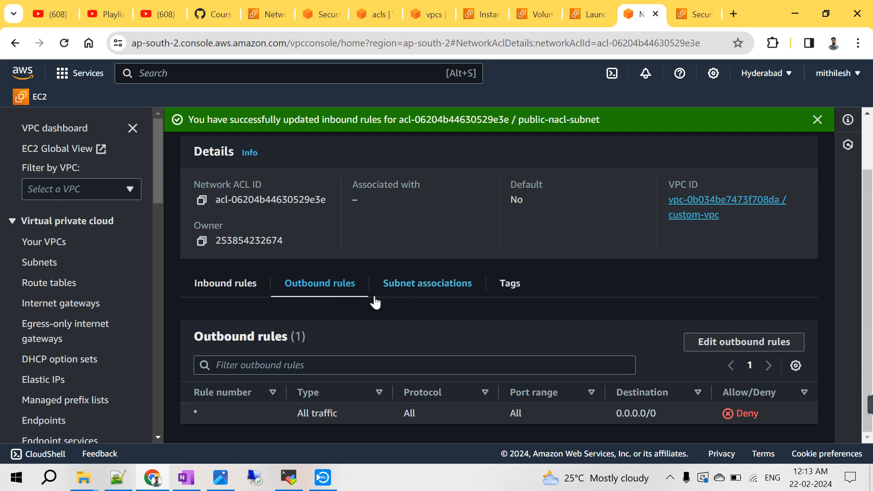
{"action": "left_click", "coordinate": [210, 283]}
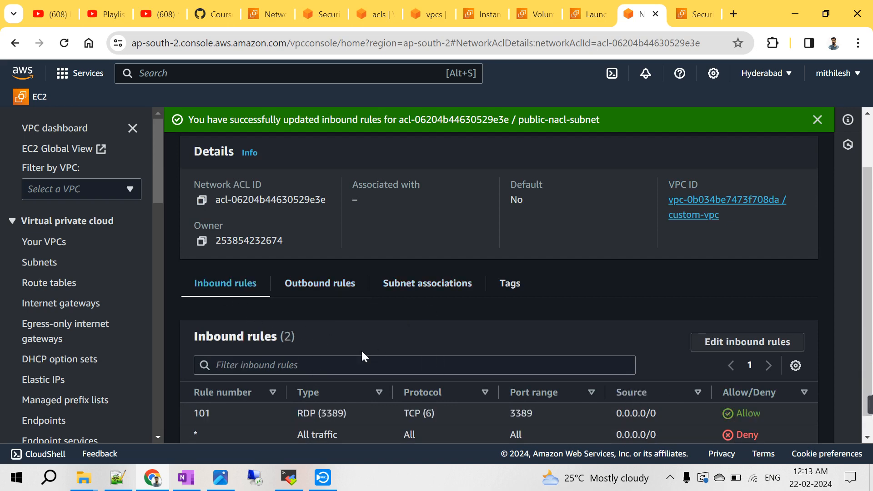
- Add outbound rule 100 to public-nacl-subnet allowing all traffic to 0.0.0.0/0, and save the changes
{"action": "left_click", "coordinate": [321, 284]}
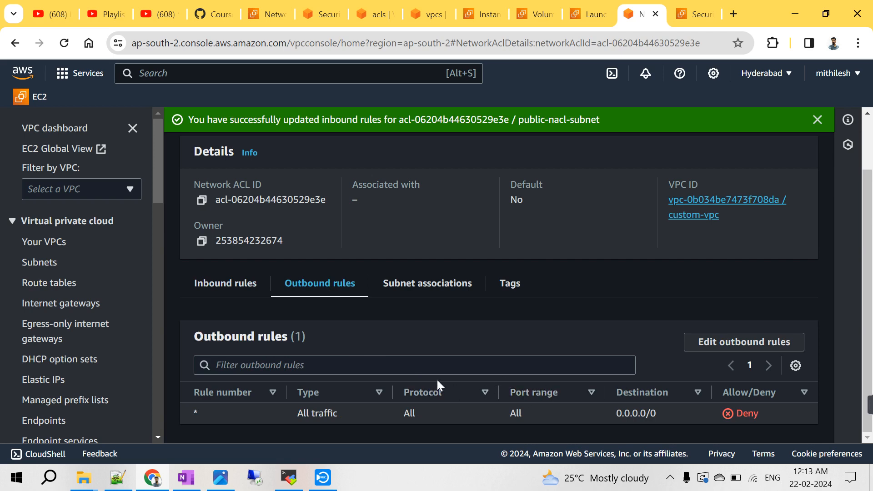
{"action": "left_click", "coordinate": [719, 348]}
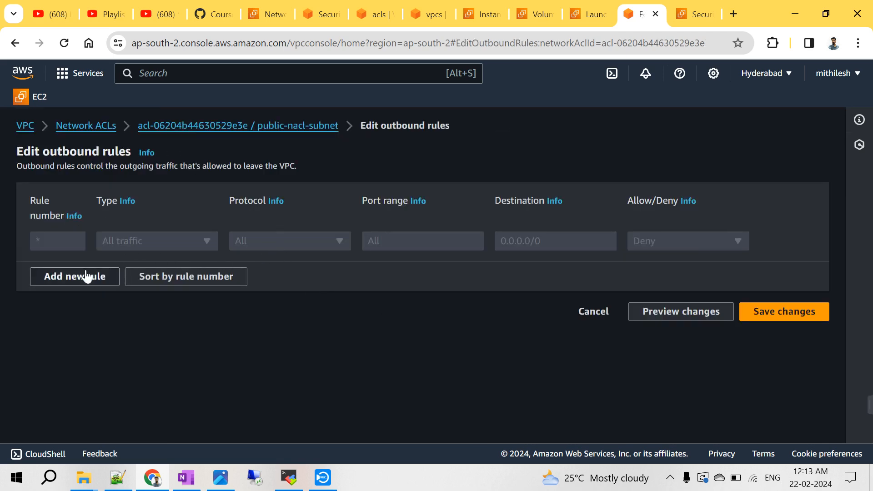
{"action": "left_click", "coordinate": [77, 276]}
{"action": "left_click", "coordinate": [60, 238]}
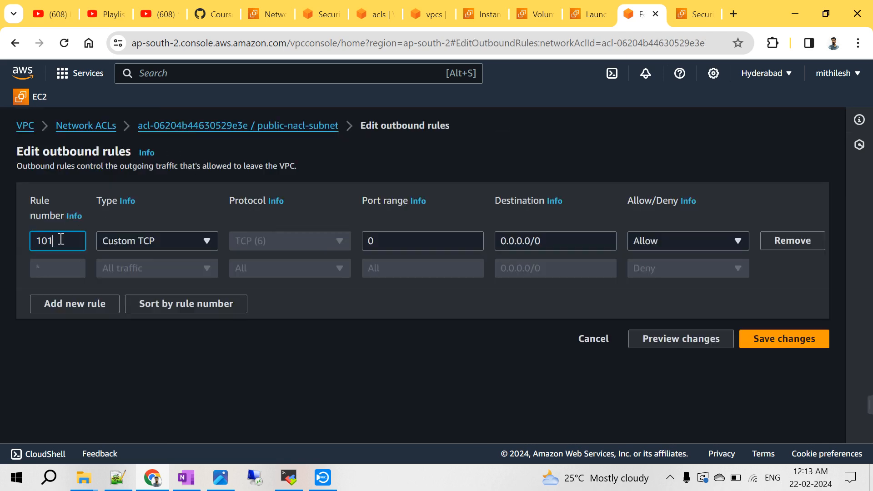
{"action": "type", "text": "0"}
{"action": "left_click", "coordinate": [140, 238]}
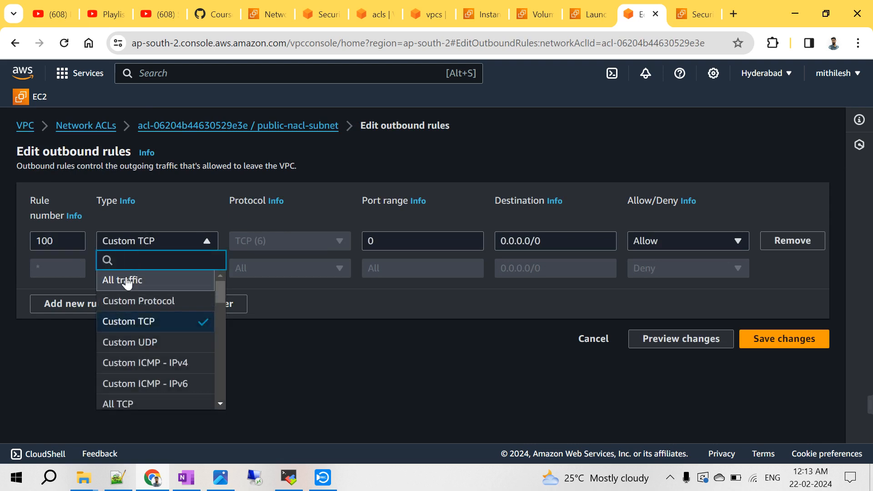
{"action": "left_click", "coordinate": [128, 281]}
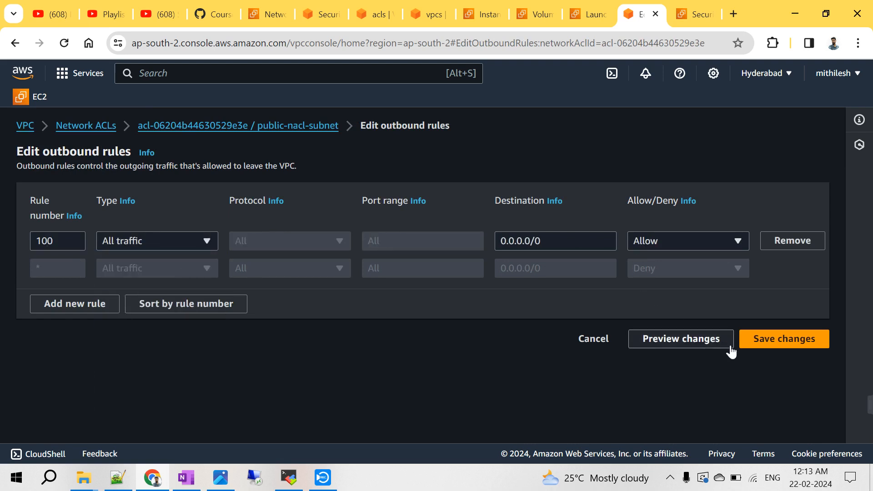
{"action": "left_click", "coordinate": [758, 339]}
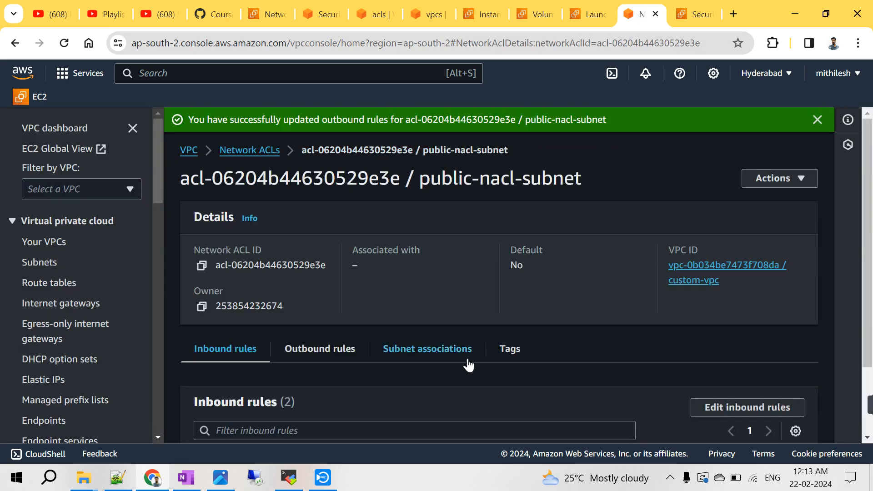
- Check the network ACL's updated outbound rules against its inbound rules
{"action": "scroll", "coordinate": [500, 368], "scroll_direction": "down", "scroll_amount": 2}
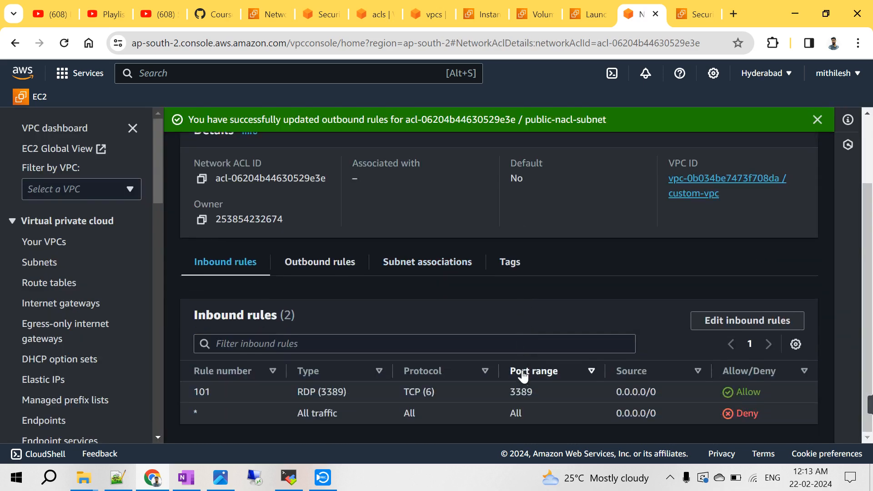
{"action": "left_click", "coordinate": [302, 262]}
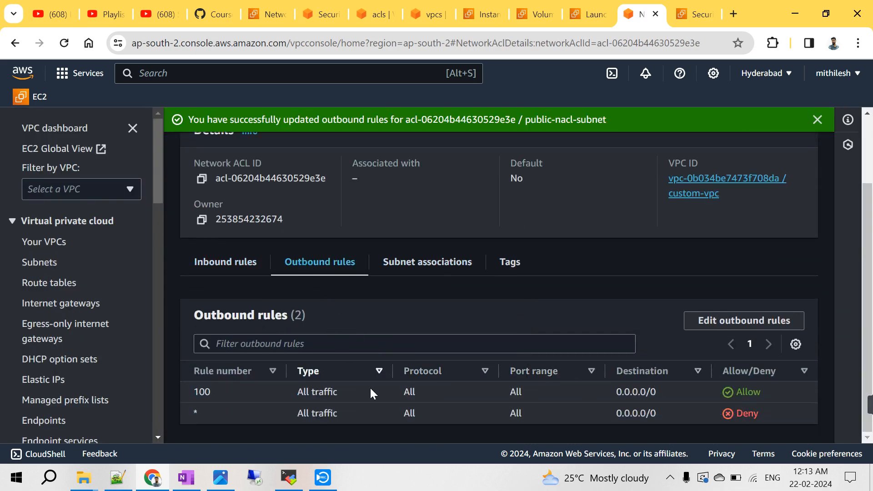
{"action": "left_click", "coordinate": [240, 263]}
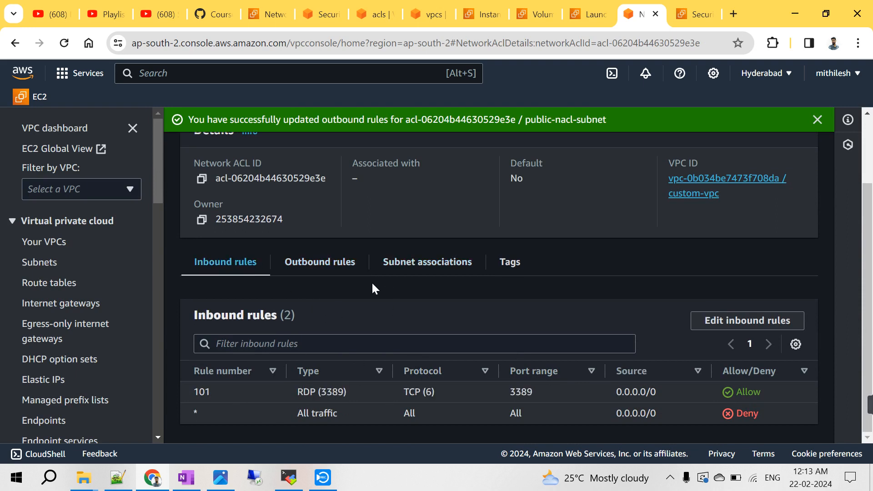
- Associate public-subnet with public-nacl-subnet, save the change, and show the network ACL's subnet associations
{"action": "left_click", "coordinate": [412, 265]}
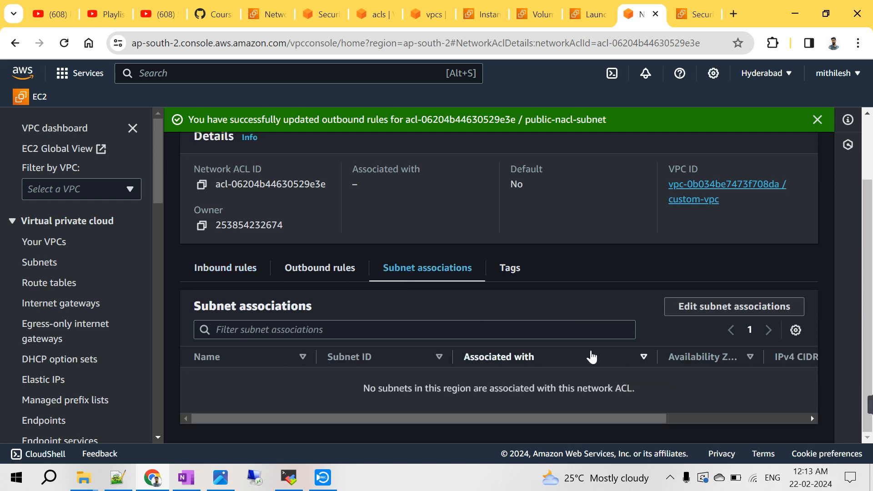
{"action": "left_click", "coordinate": [706, 308]}
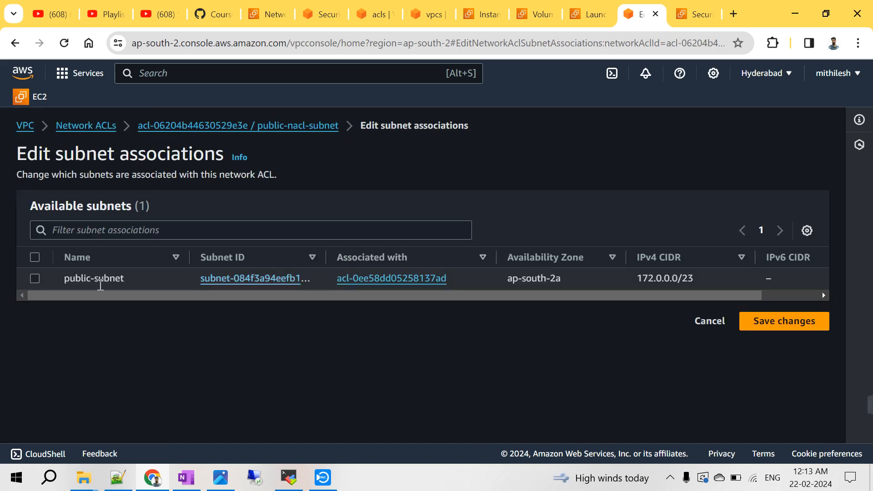
{"action": "left_click", "coordinate": [35, 278]}
{"action": "left_click", "coordinate": [794, 410]}
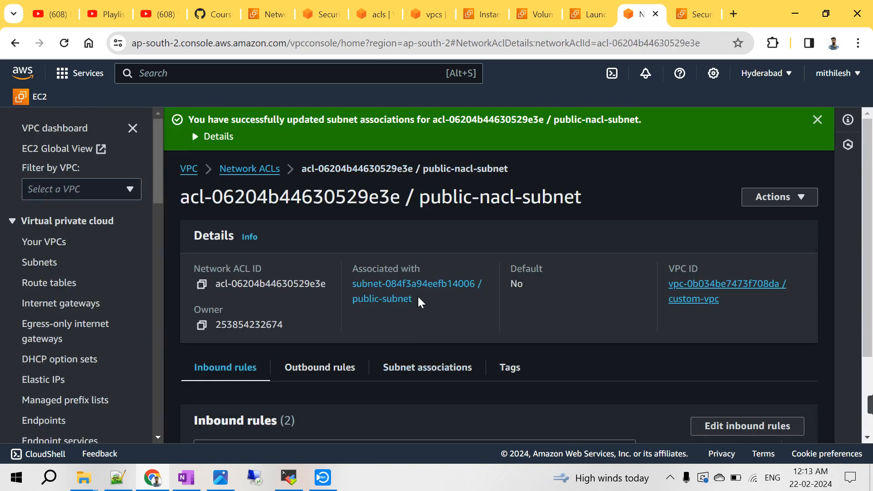
{"action": "scroll", "coordinate": [417, 291], "scroll_direction": "down", "scroll_amount": 3}
{"action": "left_click", "coordinate": [414, 265]}
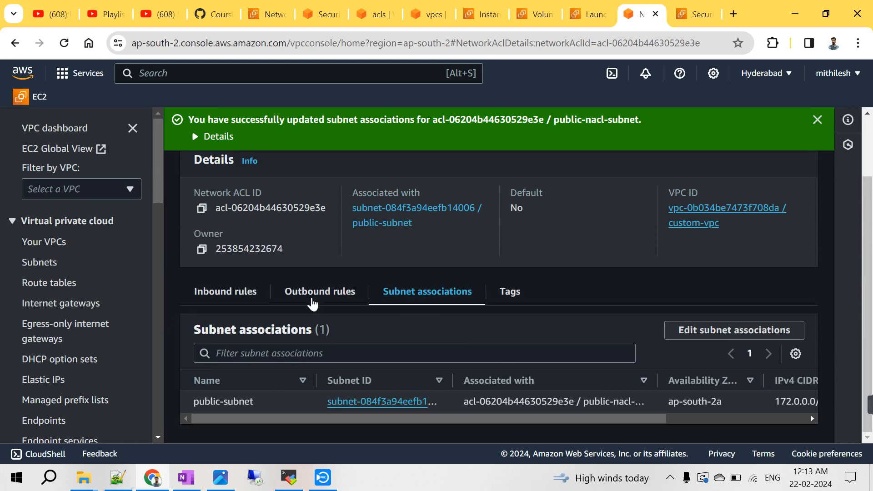
- Return to the network ACL list to check the new association, and consult the component list in the Notepad++ notes
{"action": "scroll", "coordinate": [214, 312], "scroll_direction": "up", "scroll_amount": 2}
{"action": "left_click", "coordinate": [236, 169]}
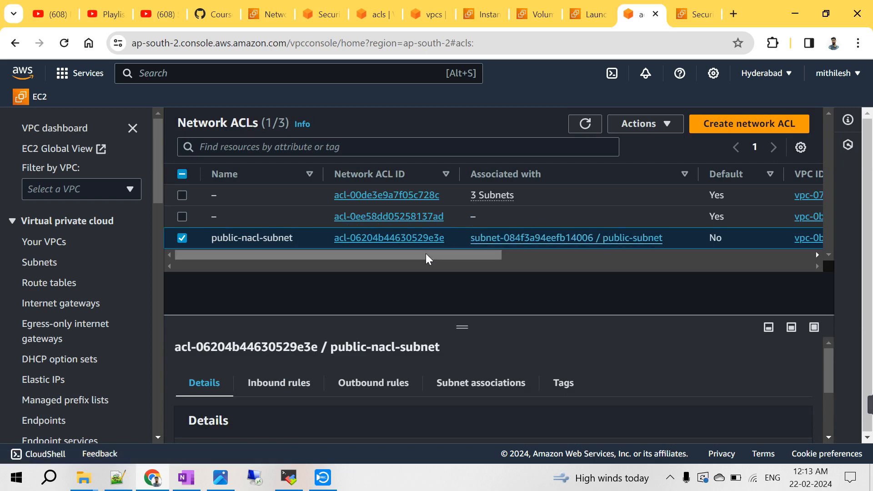
{"action": "left_click_drag", "start_coordinate": [426, 253], "coordinate": [263, 267]}
{"action": "left_click", "coordinate": [117, 477]}
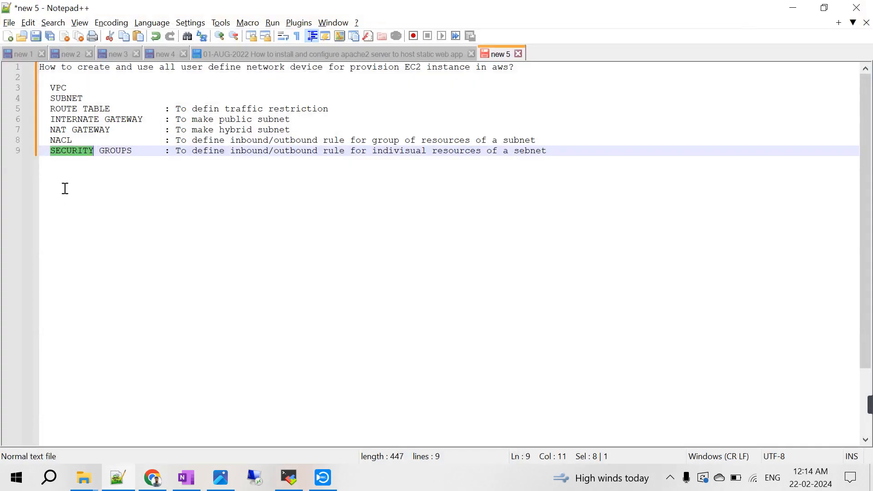
{"action": "left_click", "coordinate": [795, 8]}
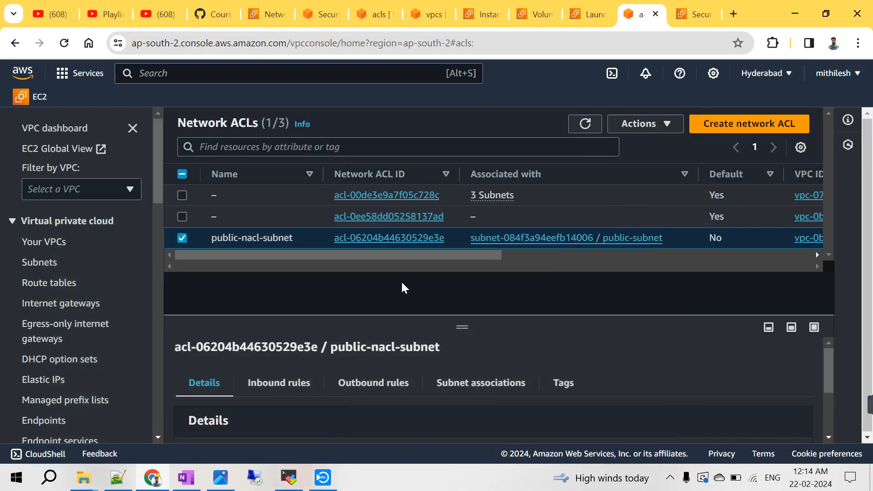
- Return to the instance launch form and set its firewall to use an existing security group
{"action": "left_click", "coordinate": [583, 10]}
{"action": "scroll", "coordinate": [217, 299], "scroll_direction": "down", "scroll_amount": 5}
{"action": "scroll", "coordinate": [262, 342], "scroll_direction": "down", "scroll_amount": 1}
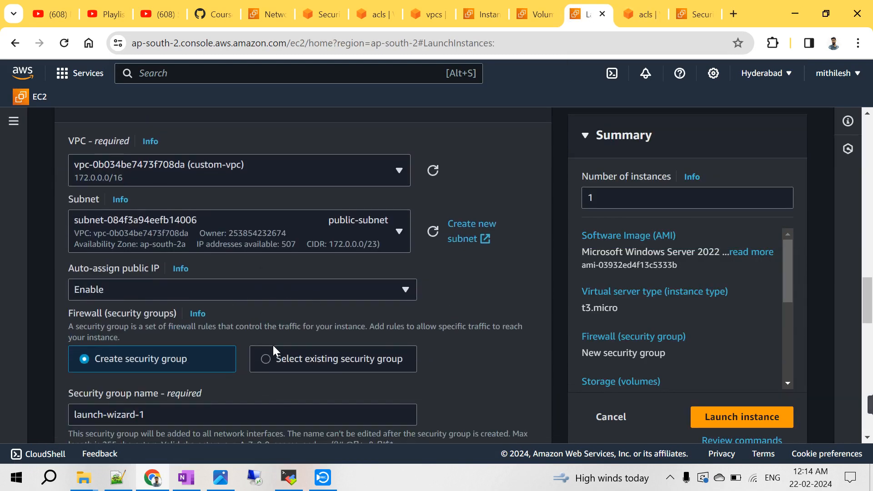
{"action": "left_click", "coordinate": [267, 361]}
{"action": "scroll", "coordinate": [377, 300], "scroll_direction": "down", "scroll_amount": 3}
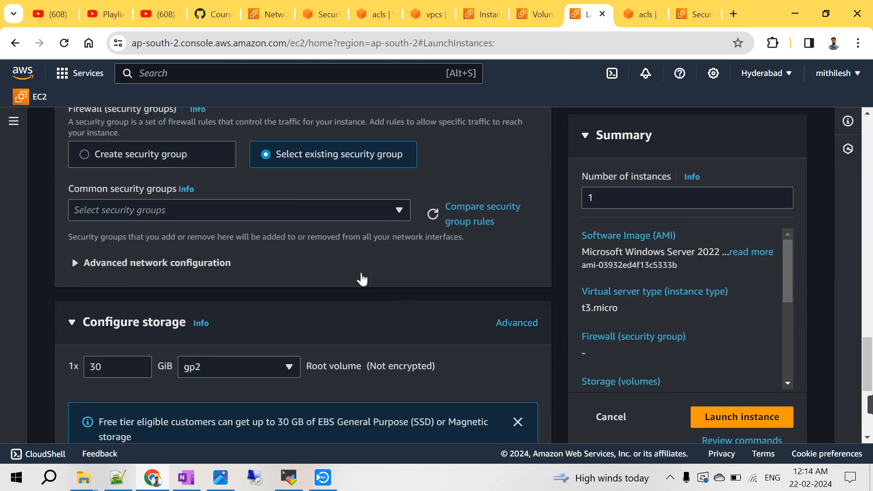
- Select the default security group of custom-vpc for the instance and expand the advanced network configuration
{"action": "left_click", "coordinate": [238, 208]}
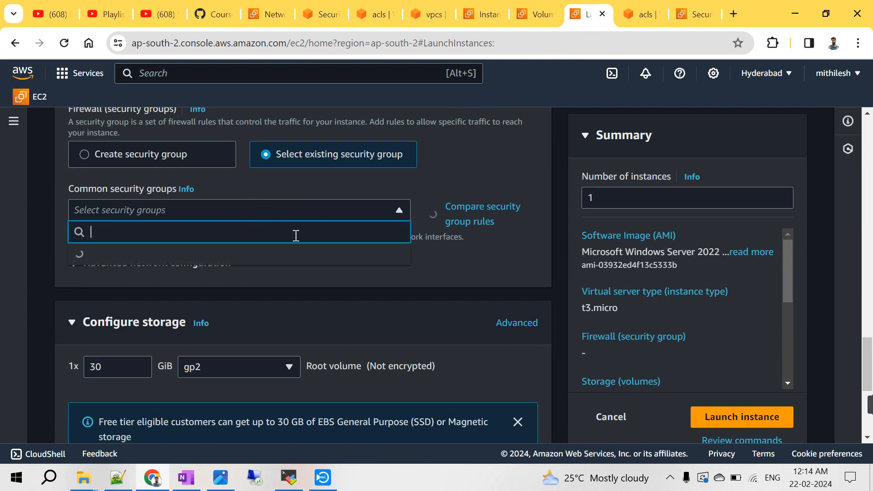
{"action": "left_click", "coordinate": [429, 271]}
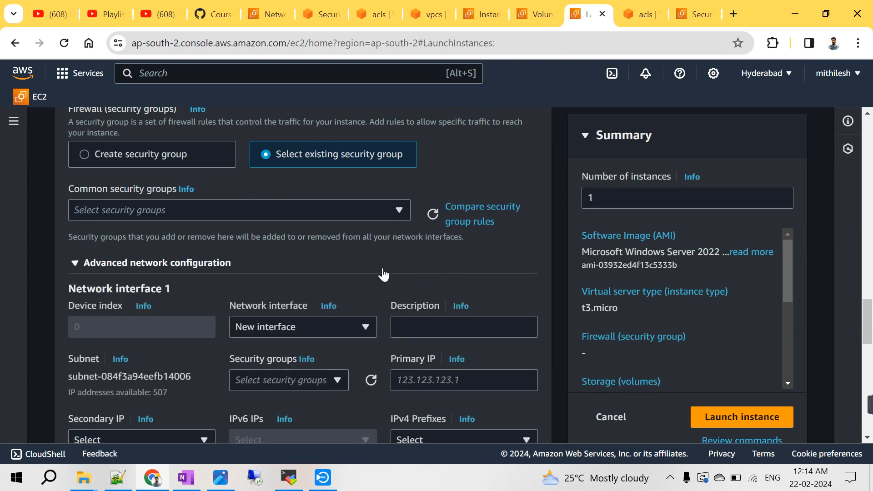
{"action": "left_click", "coordinate": [324, 210]}
{"action": "left_click", "coordinate": [182, 258]}
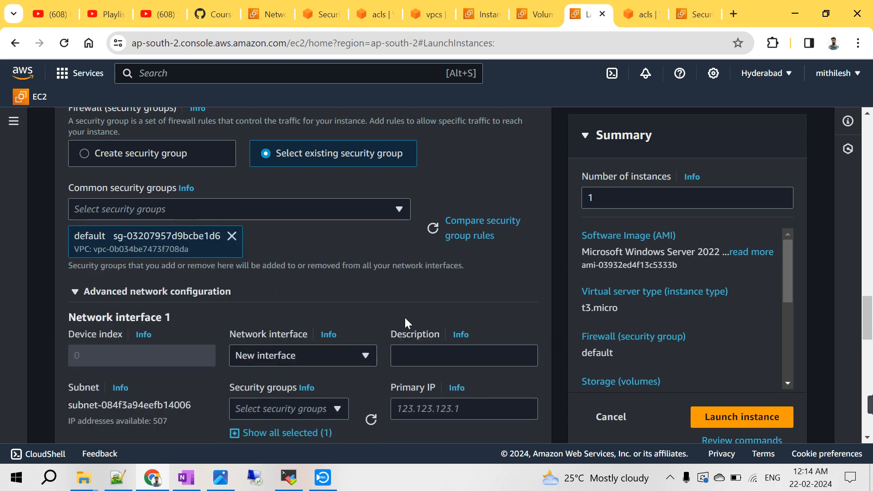
{"action": "scroll", "coordinate": [368, 345], "scroll_direction": "down", "scroll_amount": 3}
{"action": "scroll", "coordinate": [395, 185], "scroll_direction": "up", "scroll_amount": 3}
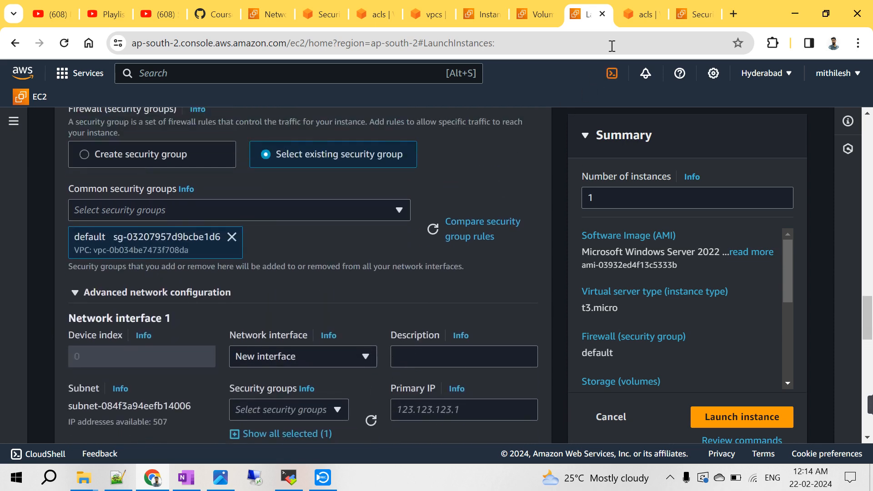
- Go to the VPC security groups list and start creating a new security group
{"action": "left_click", "coordinate": [638, 19]}
{"action": "scroll", "coordinate": [107, 301], "scroll_direction": "down", "scroll_amount": 4}
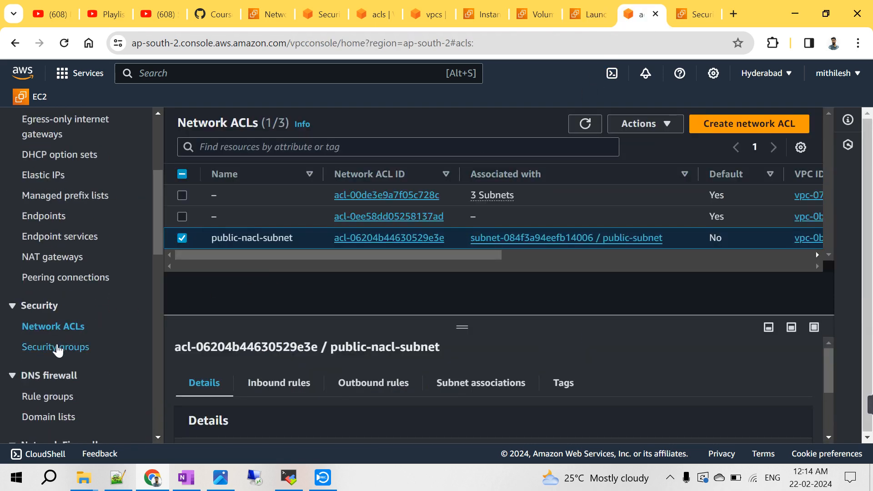
{"action": "left_click", "coordinate": [58, 348]}
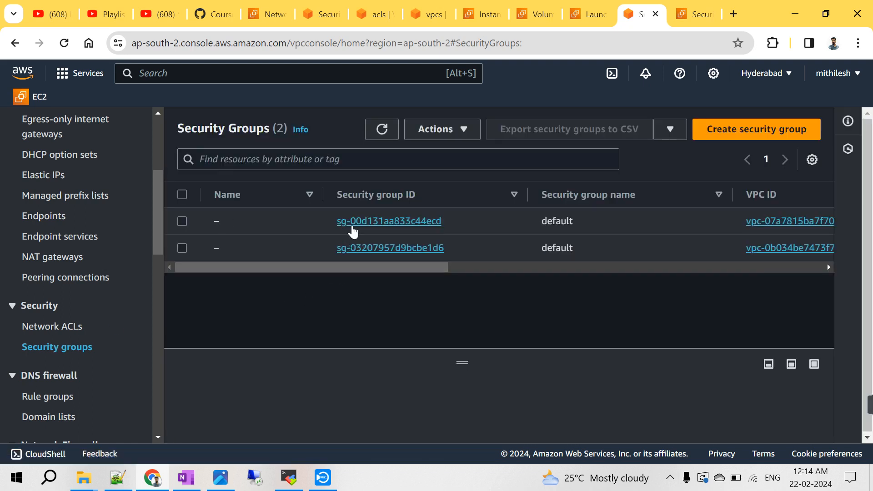
{"action": "left_click_drag", "start_coordinate": [334, 269], "coordinate": [237, 276]}
{"action": "left_click", "coordinate": [746, 129]}
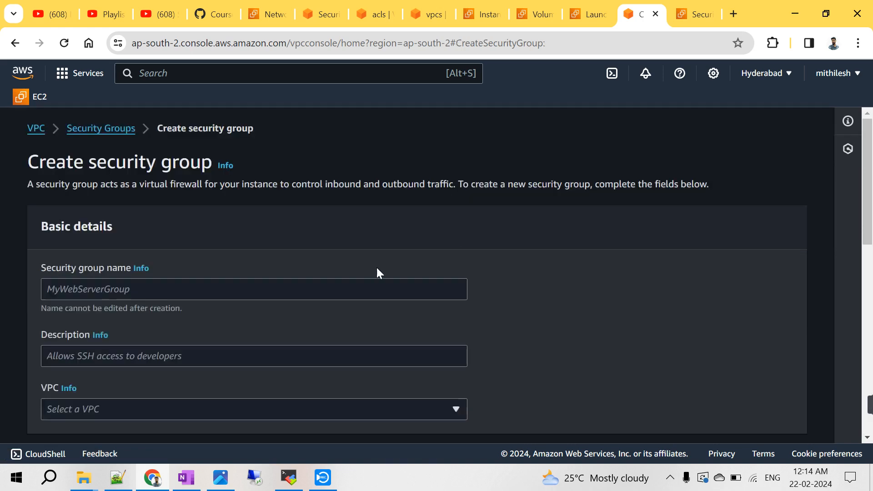
{"action": "scroll", "coordinate": [377, 272], "scroll_direction": "down", "scroll_amount": 10}
{"action": "scroll", "coordinate": [174, 202], "scroll_direction": "up", "scroll_amount": 10}
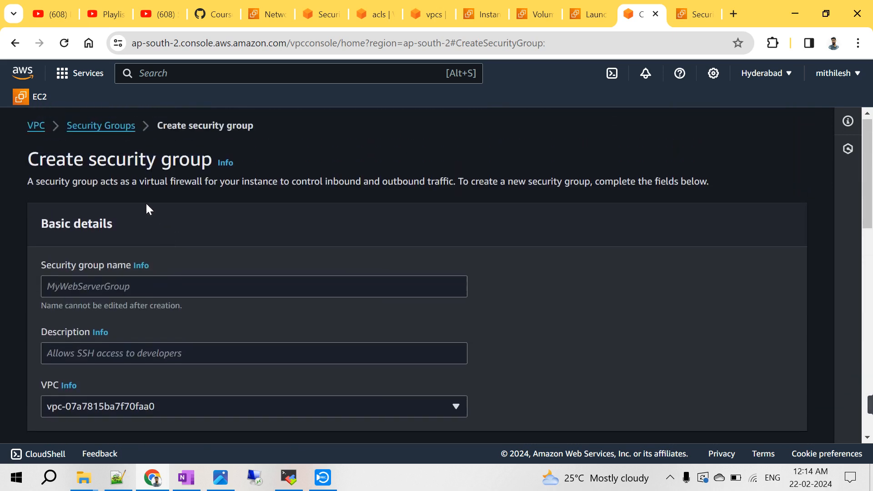
- Name the security group public-sg-ec2, describe it as "allow rdp", and assign it to custom-vpc
{"action": "left_click", "coordinate": [105, 291]}
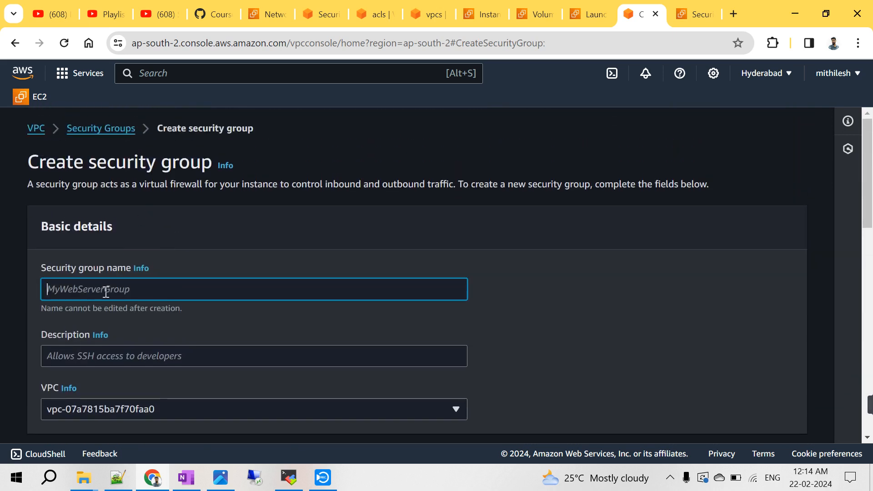
{"action": "type", "text": "public-sg-ec2"}
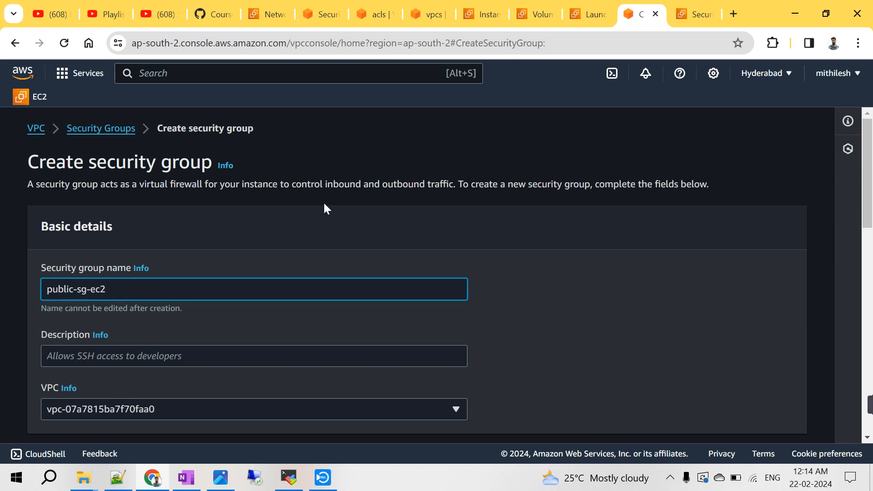
{"action": "scroll", "coordinate": [326, 208], "scroll_direction": "down", "scroll_amount": 5}
{"action": "scroll", "coordinate": [324, 208], "scroll_direction": "up", "scroll_amount": 4}
{"action": "left_click", "coordinate": [130, 288]}
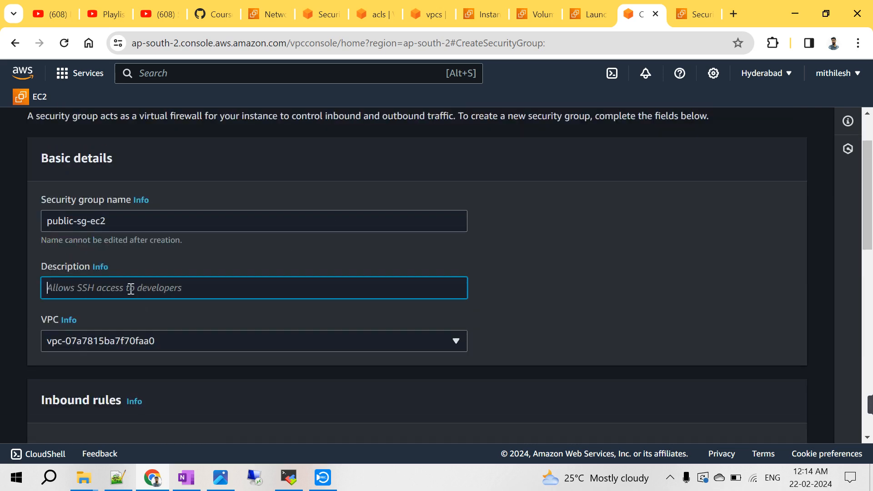
{"action": "type", "text": "allow"}
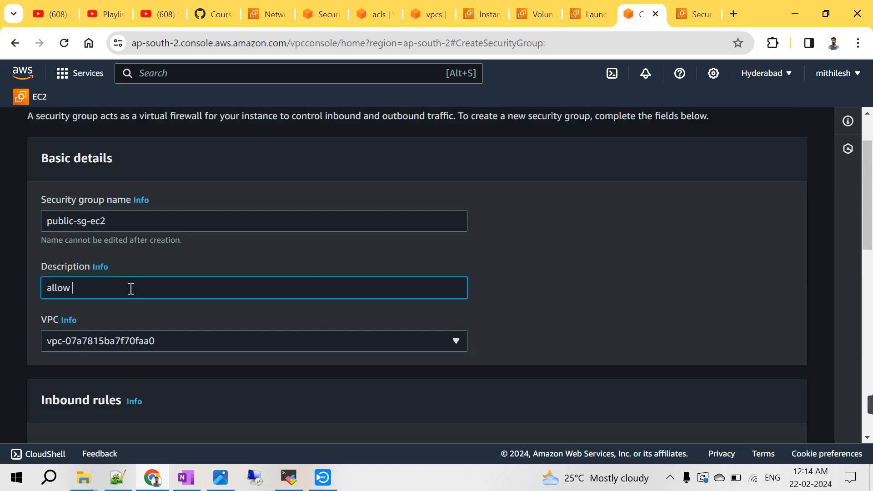
{"action": "type", "text": " rp"}
{"action": "key", "text": "BackSpace"}
{"action": "type", "text": "dp"}
{"action": "left_click", "coordinate": [179, 341]}
{"action": "left_click", "coordinate": [227, 279]}
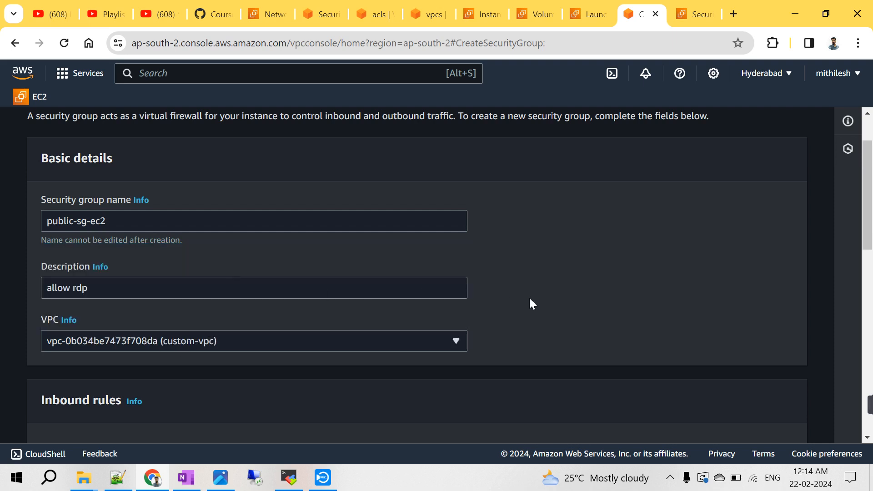
- Add an inbound rule of type RDP with source 0.0.0.0/0 to the security group
{"action": "scroll", "coordinate": [532, 303], "scroll_direction": "down", "scroll_amount": 3}
{"action": "scroll", "coordinate": [192, 327], "scroll_direction": "down", "scroll_amount": 2}
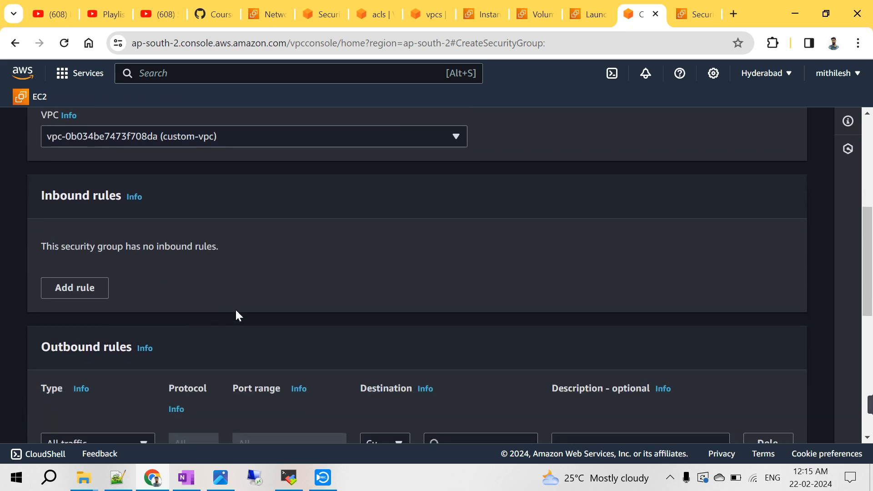
{"action": "scroll", "coordinate": [236, 309], "scroll_direction": "up", "scroll_amount": 4}
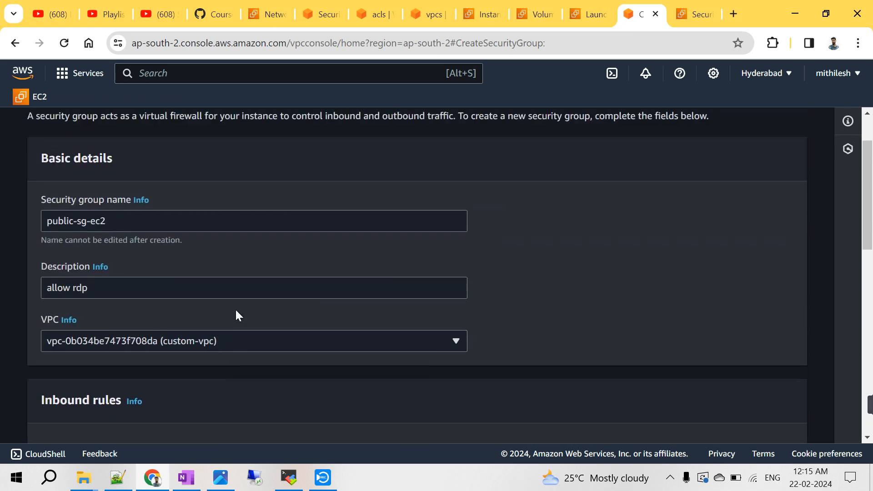
{"action": "scroll", "coordinate": [236, 311], "scroll_direction": "down", "scroll_amount": 5}
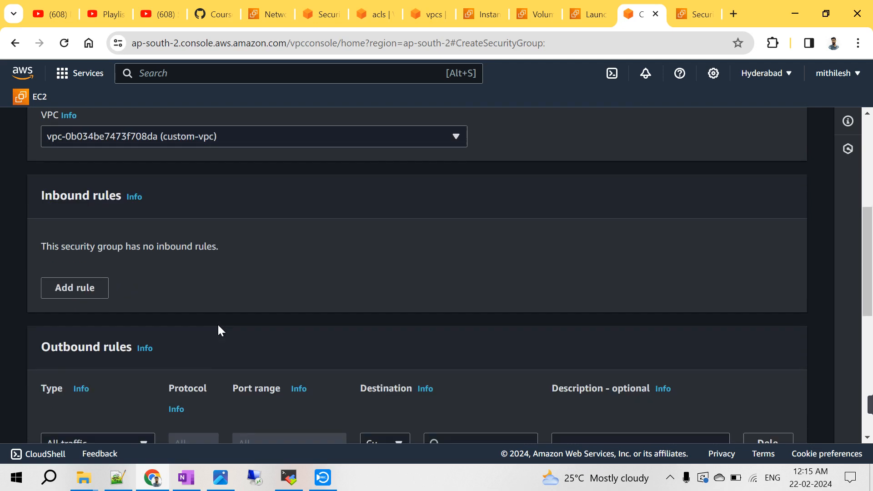
{"action": "scroll", "coordinate": [301, 323], "scroll_direction": "down", "scroll_amount": 3}
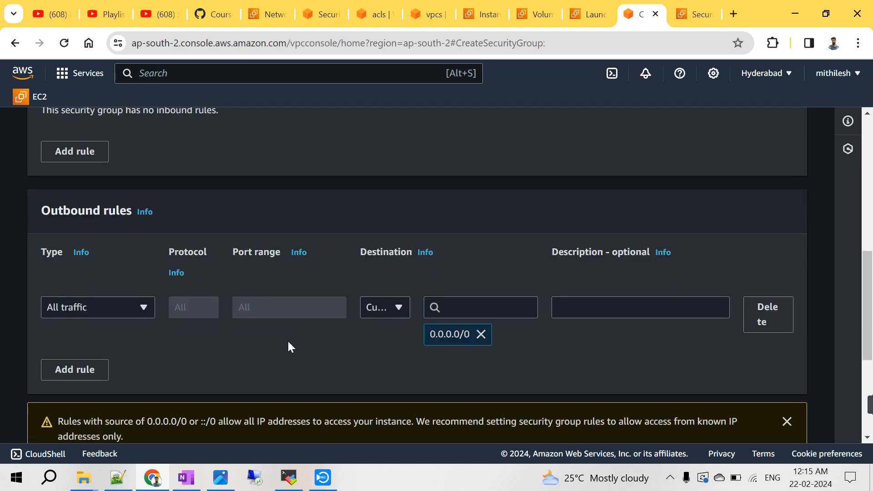
{"action": "scroll", "coordinate": [255, 332], "scroll_direction": "up", "scroll_amount": 2}
{"action": "left_click", "coordinate": [87, 223]}
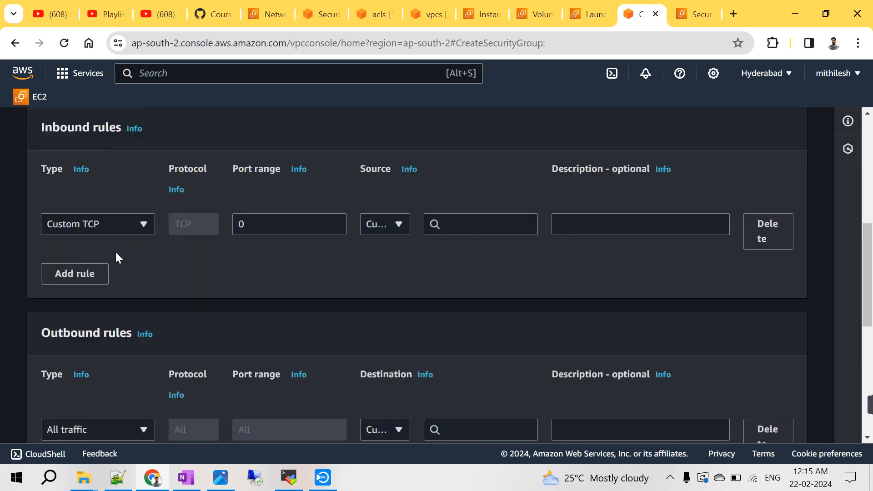
{"action": "left_click", "coordinate": [100, 223]}
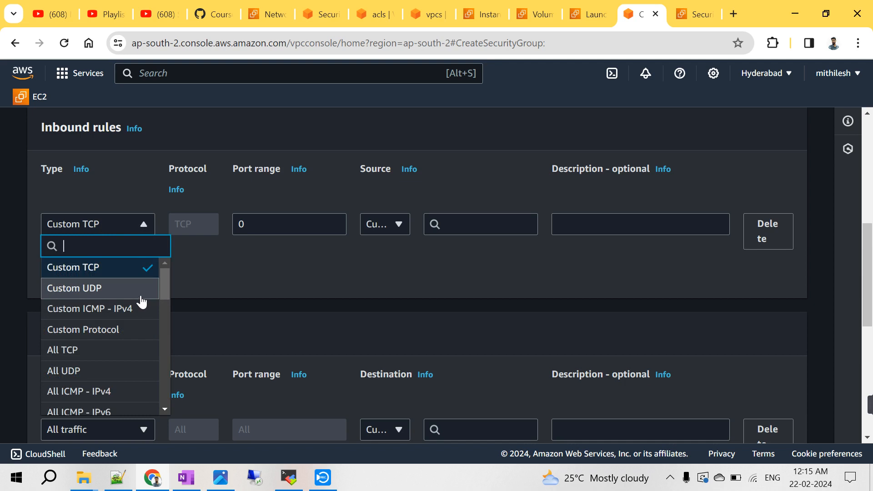
{"action": "type", "text": "rdp"}
{"action": "left_click", "coordinate": [108, 273]}
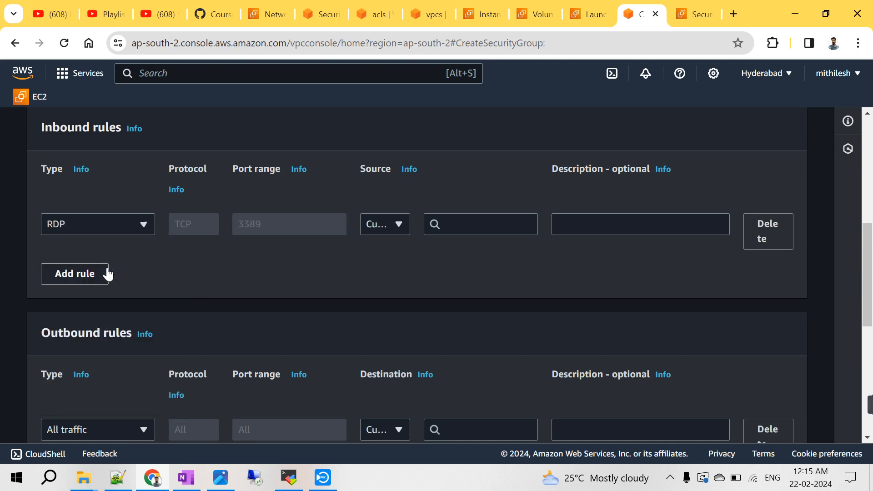
{"action": "left_click", "coordinate": [446, 230]}
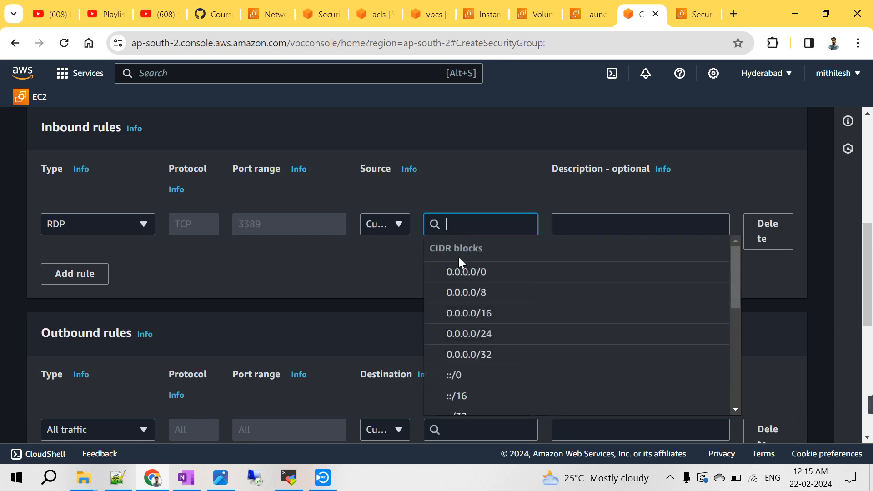
{"action": "left_click", "coordinate": [464, 273]}
- Delete the all-traffic outbound rule, create the security group, and look over its details
{"action": "scroll", "coordinate": [485, 267], "scroll_direction": "down", "scroll_amount": 1}
{"action": "scroll", "coordinate": [485, 266], "scroll_direction": "down", "scroll_amount": 3}
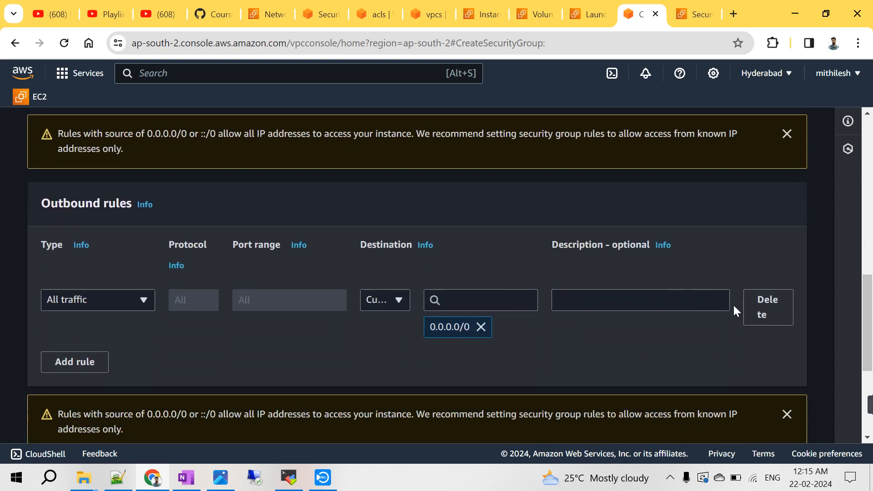
{"action": "left_click", "coordinate": [756, 315]}
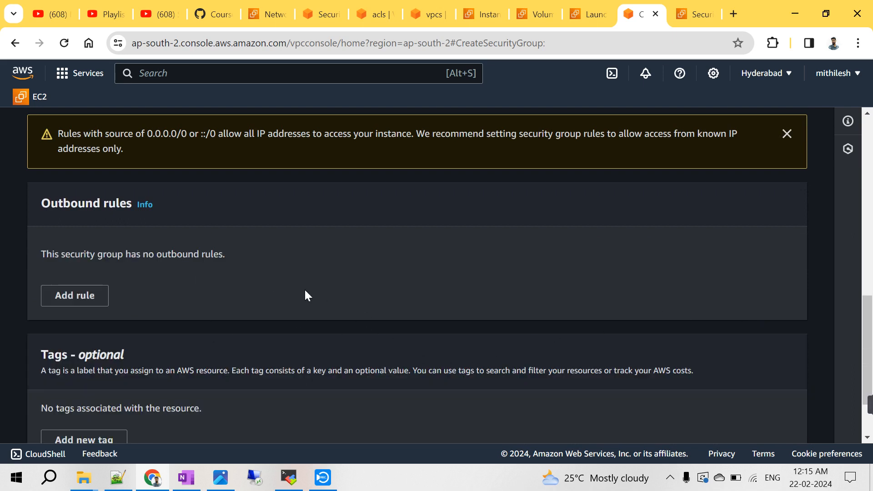
{"action": "scroll", "coordinate": [291, 296], "scroll_direction": "down", "scroll_amount": 2}
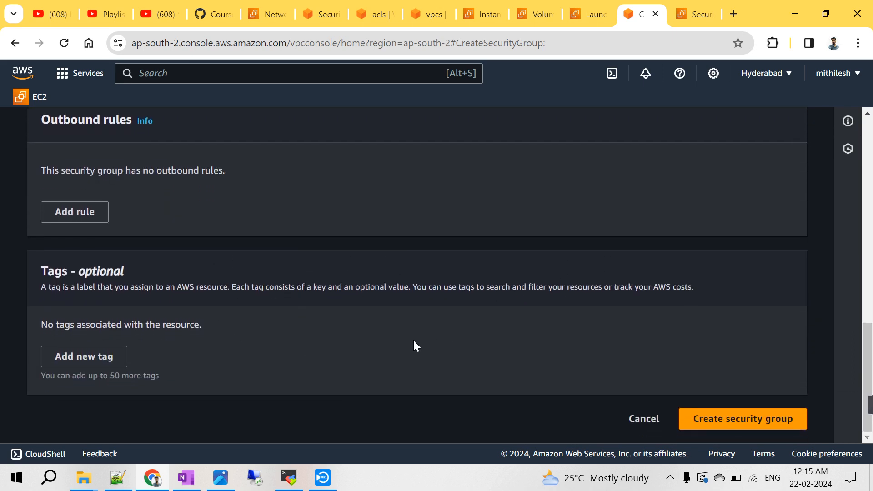
{"action": "left_click", "coordinate": [724, 419]}
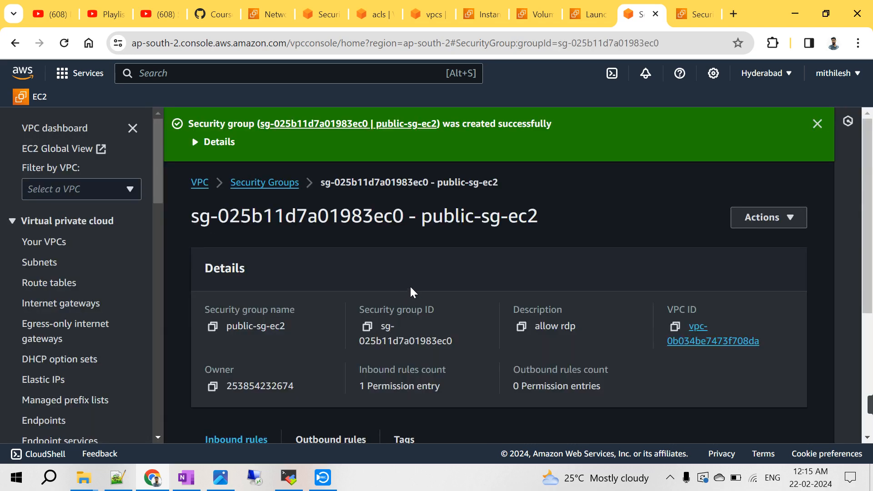
{"action": "scroll", "coordinate": [422, 286], "scroll_direction": "down", "scroll_amount": 5}
{"action": "scroll", "coordinate": [435, 282], "scroll_direction": "up", "scroll_amount": 3}
{"action": "scroll", "coordinate": [435, 289], "scroll_direction": "up", "scroll_amount": 2}
- Replace the default security group with public-sg-ec2 in the instance launch form and collapse the advanced network configuration
{"action": "left_click", "coordinate": [586, 15]}
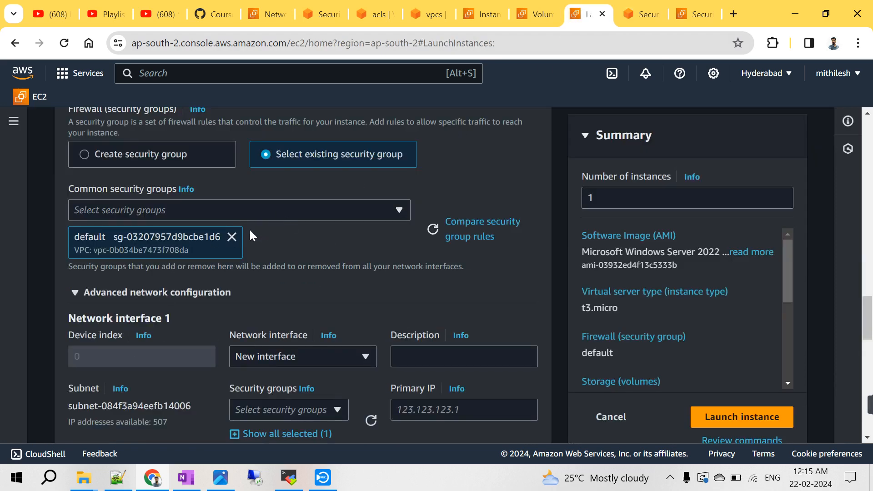
{"action": "left_click", "coordinate": [232, 238]}
{"action": "left_click", "coordinate": [266, 210]}
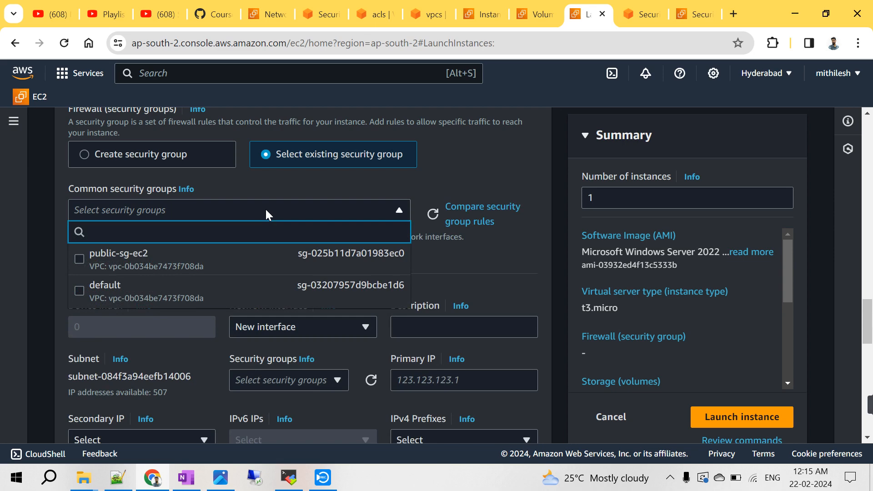
{"action": "left_click", "coordinate": [79, 259]}
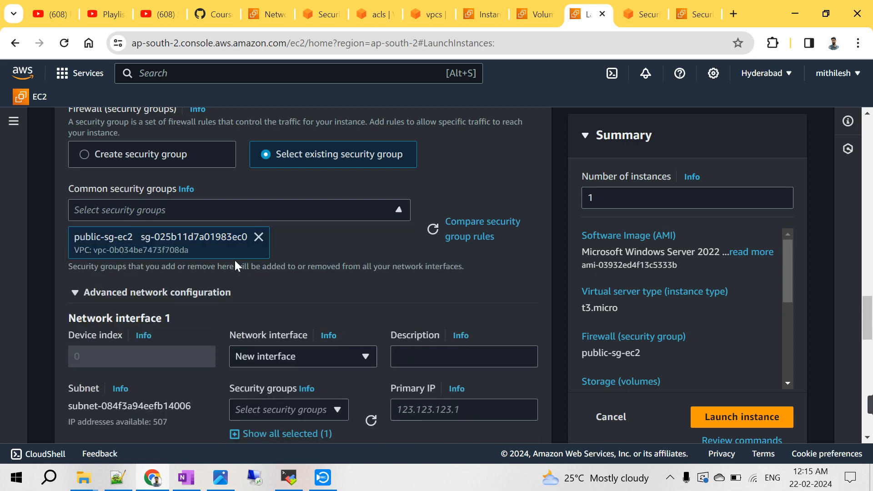
{"action": "scroll", "coordinate": [408, 268], "scroll_direction": "down", "scroll_amount": 10}
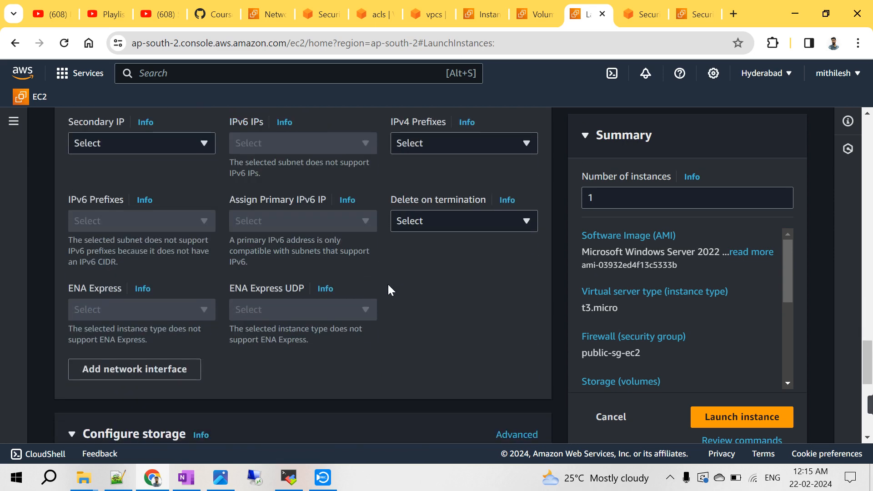
{"action": "scroll", "coordinate": [388, 285], "scroll_direction": "up", "scroll_amount": 8}
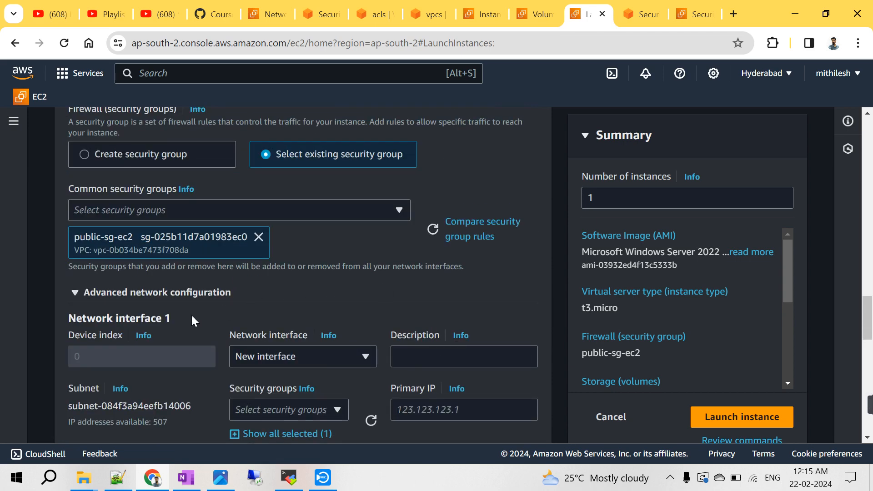
{"action": "left_click", "coordinate": [76, 293]}
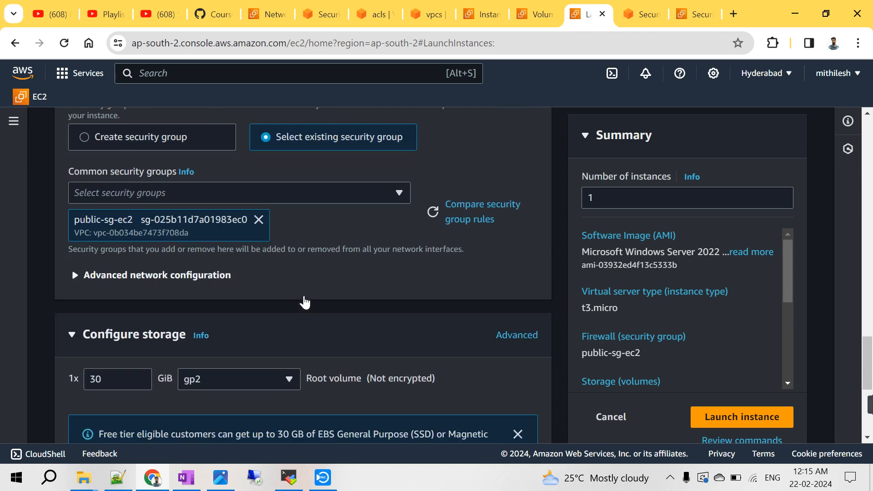
- Review the storage and remaining settings in the launch form, and launch the instance
{"action": "scroll", "coordinate": [302, 300], "scroll_direction": "down", "scroll_amount": 3}
{"action": "scroll", "coordinate": [304, 300], "scroll_direction": "down", "scroll_amount": 3}
{"action": "scroll", "coordinate": [304, 296], "scroll_direction": "up", "scroll_amount": 4}
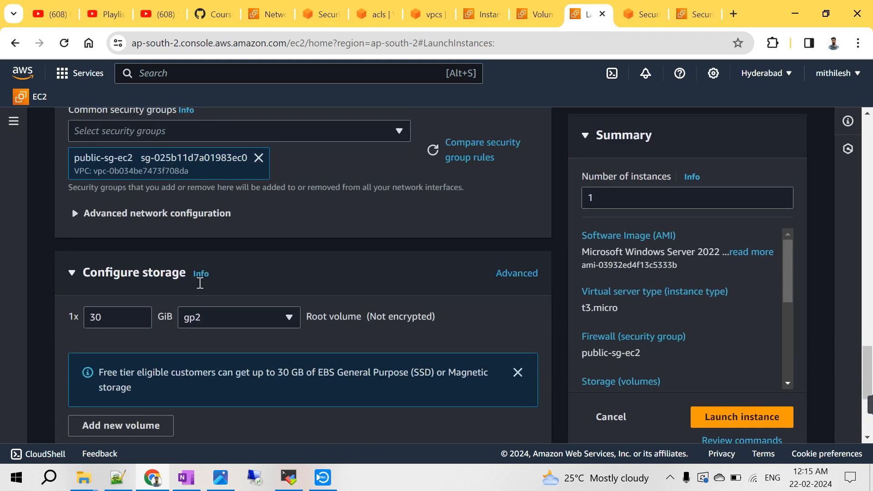
{"action": "scroll", "coordinate": [400, 317], "scroll_direction": "down", "scroll_amount": 4}
{"action": "left_click", "coordinate": [741, 385]}
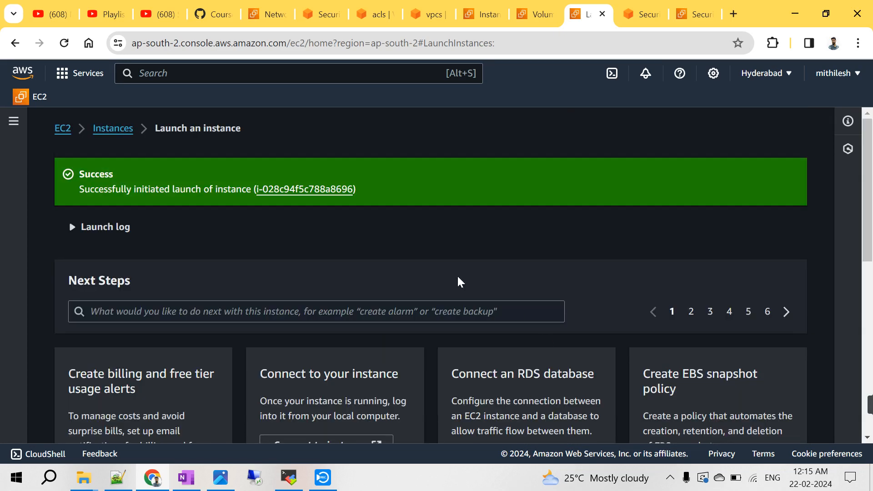
- Copy the public IPv4 address of the new Win instance and start a Remote Desktop connection to 18.60.40.252
{"action": "left_click", "coordinate": [114, 132]}
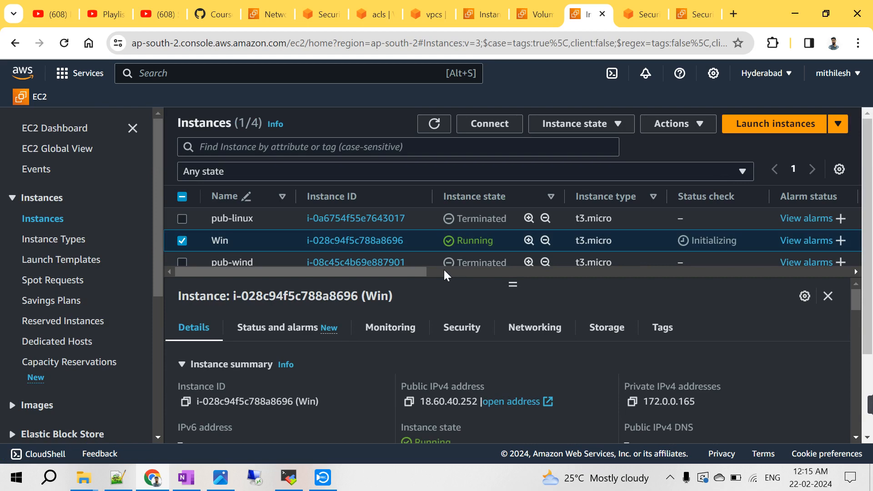
{"action": "left_click", "coordinate": [343, 238]}
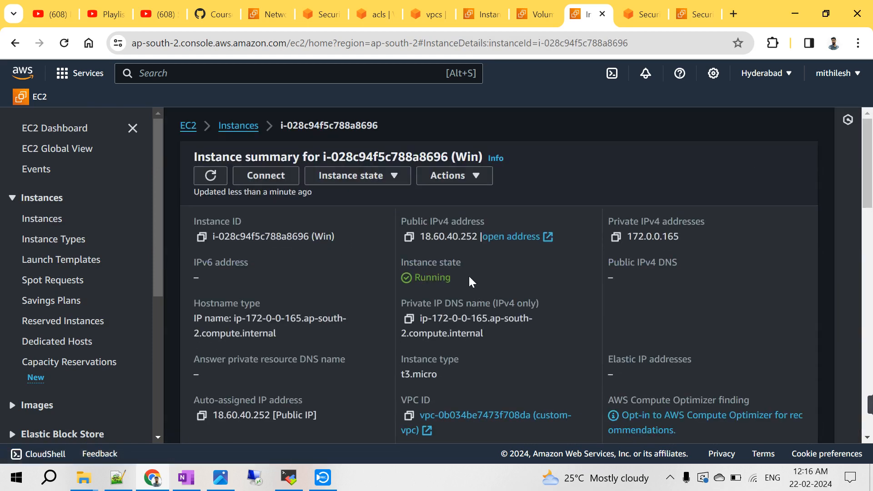
{"action": "left_click", "coordinate": [409, 237]}
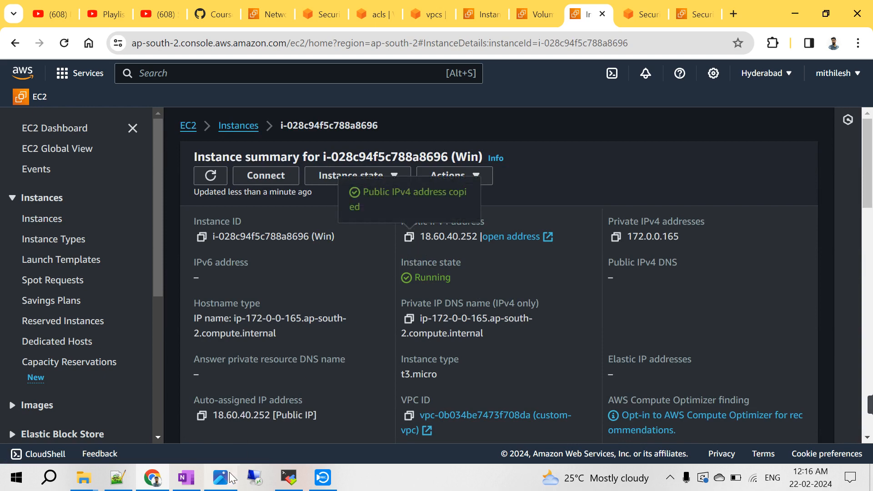
{"action": "left_click", "coordinate": [255, 478]}
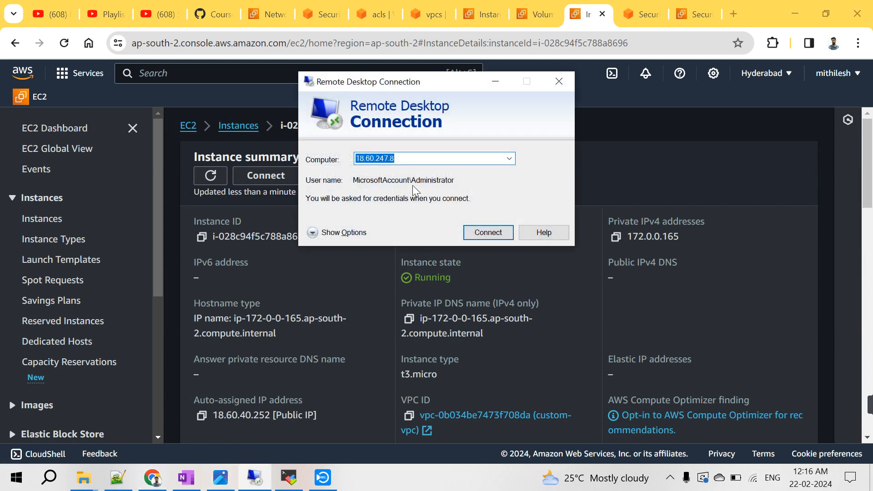
{"action": "key", "text": "ctrl+v"}
{"action": "left_click", "coordinate": [488, 234]}
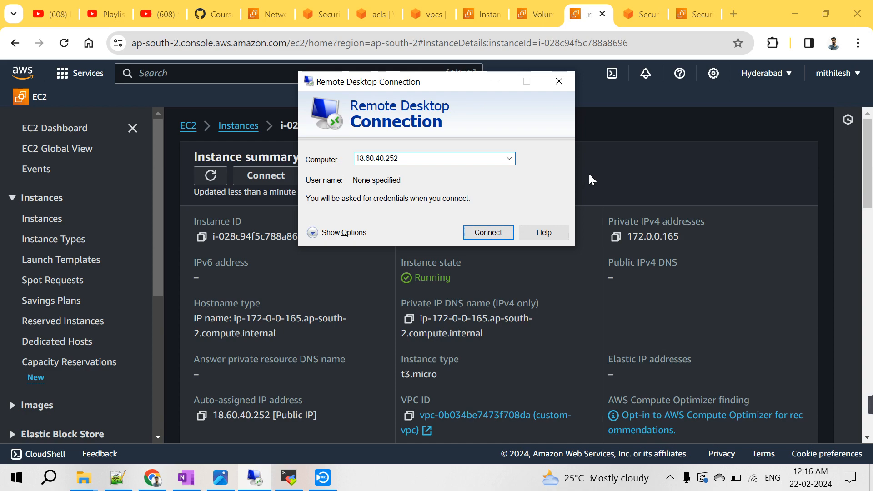
- Refresh the Win instance summary and review its networking details, platform details and available state actions
{"action": "left_click", "coordinate": [209, 176]}
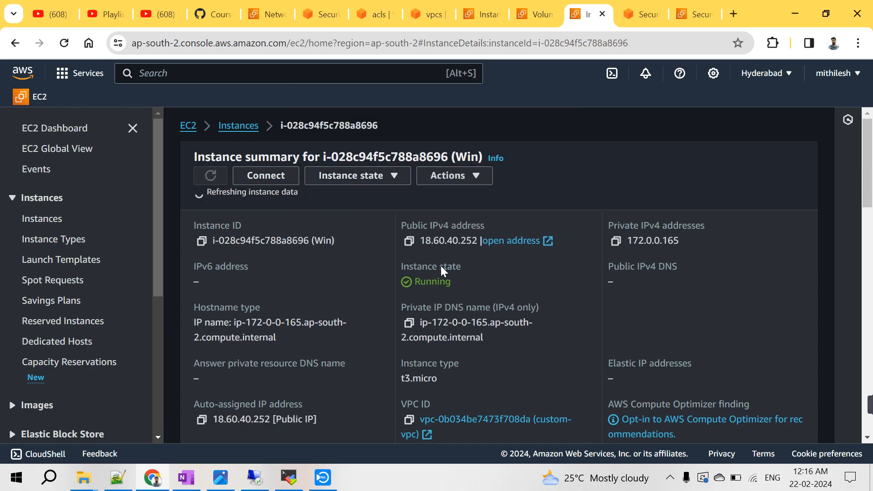
{"action": "scroll", "coordinate": [456, 329], "scroll_direction": "down", "scroll_amount": 15}
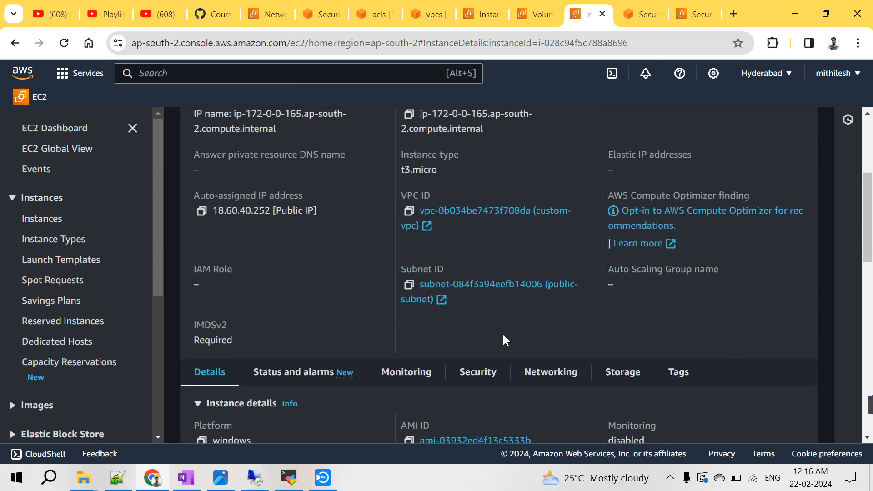
{"action": "scroll", "coordinate": [503, 326], "scroll_direction": "up", "scroll_amount": 15}
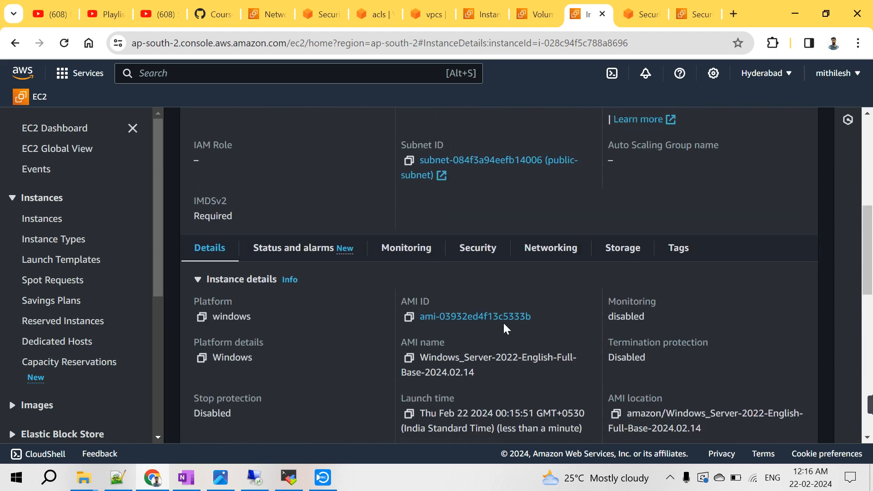
{"action": "left_click", "coordinate": [351, 176]}
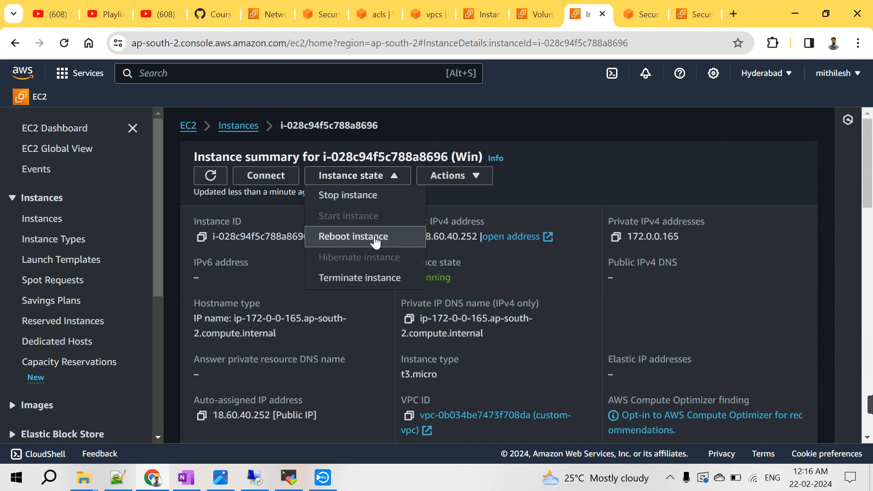
{"action": "left_click", "coordinate": [528, 196]}
{"action": "left_click", "coordinate": [212, 176]}
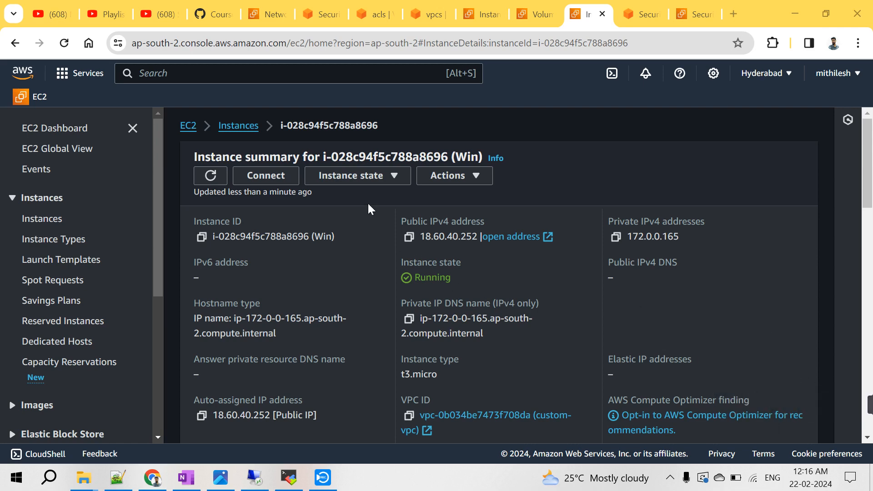
- Connect to 18.60.40.252 in Remote Desktop Connection, choosing a different account with the user name Administrator
{"action": "left_click", "coordinate": [254, 477]}
{"action": "left_click", "coordinate": [488, 233]}
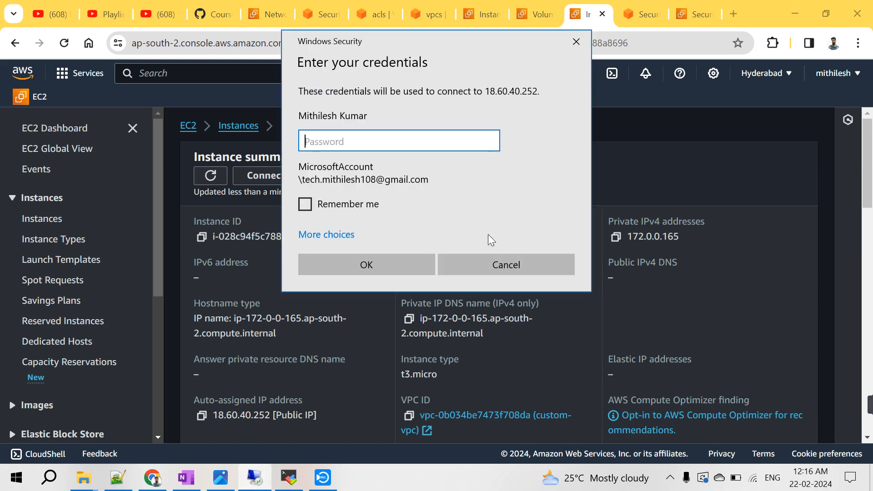
{"action": "left_click", "coordinate": [338, 234]}
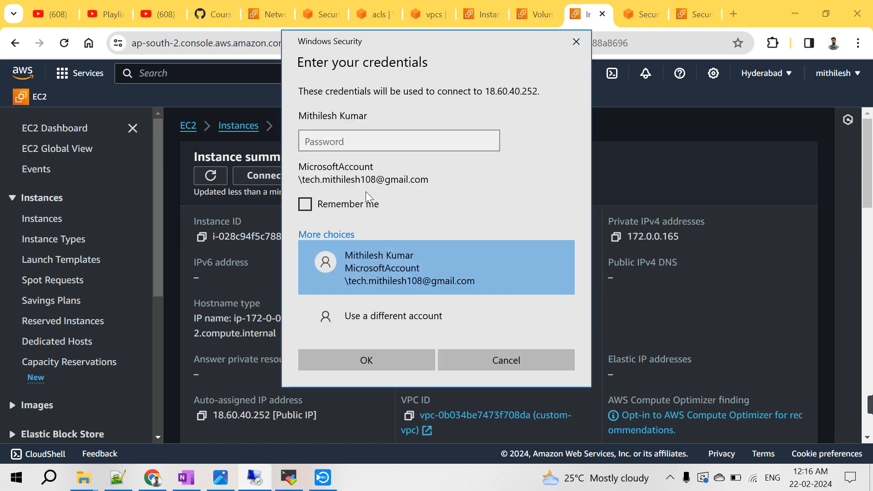
{"action": "left_click", "coordinate": [378, 316]}
{"action": "type", "text": "A"}
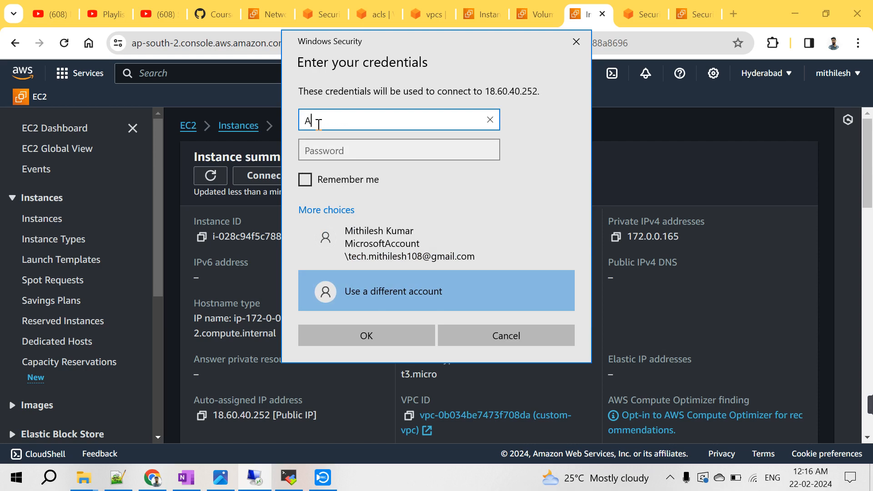
{"action": "type", "text": "d"}
{"action": "type", "text": "strator"}
{"action": "left_click", "coordinate": [432, 152]}
{"action": "left_click", "coordinate": [627, 299]}
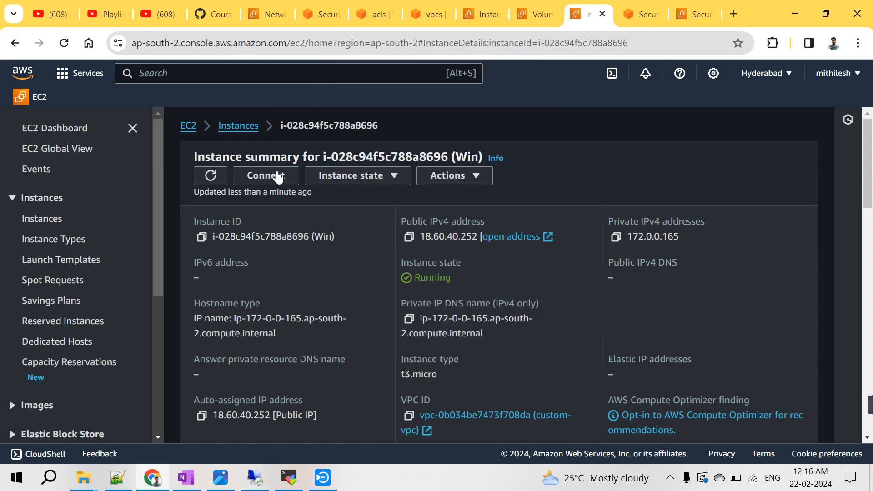
- Open the Windows password retrieval page from the Win instance's RDP client connection options
{"action": "left_click", "coordinate": [264, 181]}
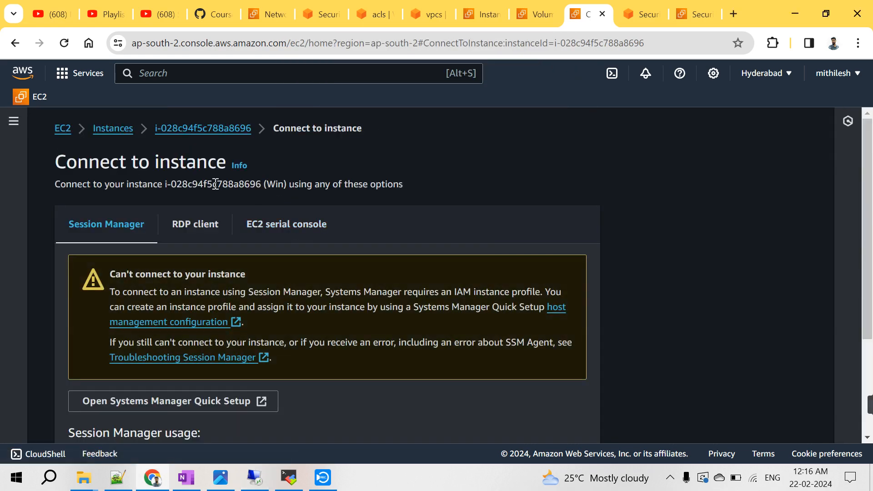
{"action": "left_click", "coordinate": [195, 223]}
{"action": "scroll", "coordinate": [366, 223], "scroll_direction": "down", "scroll_amount": 5}
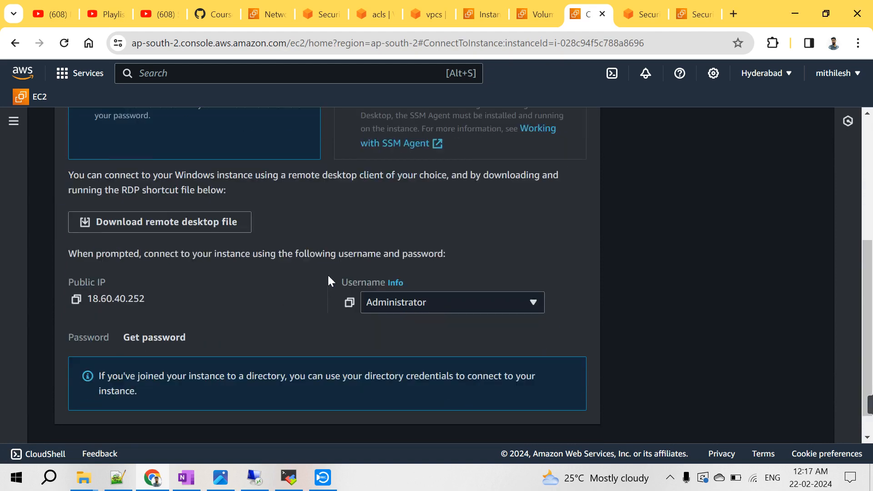
{"action": "left_click", "coordinate": [143, 314]}
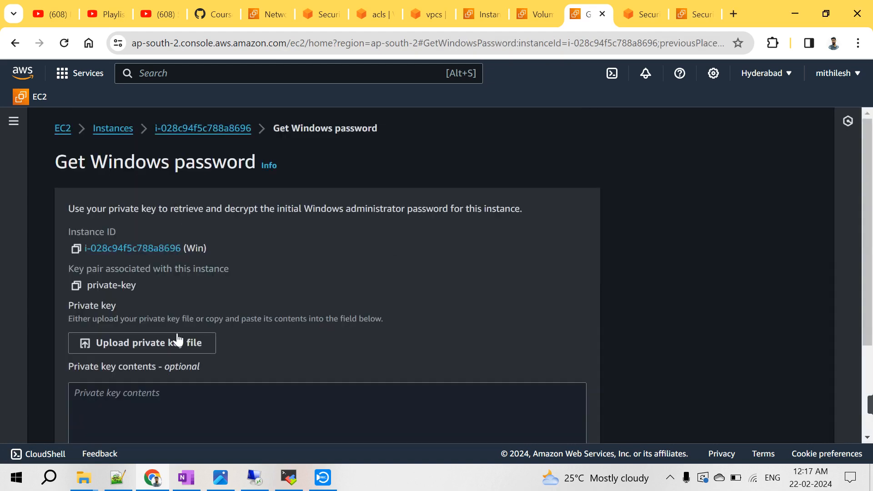
- Decrypt the Windows administrator password with the private key file private-key.pem and copy the password
{"action": "left_click", "coordinate": [150, 349]}
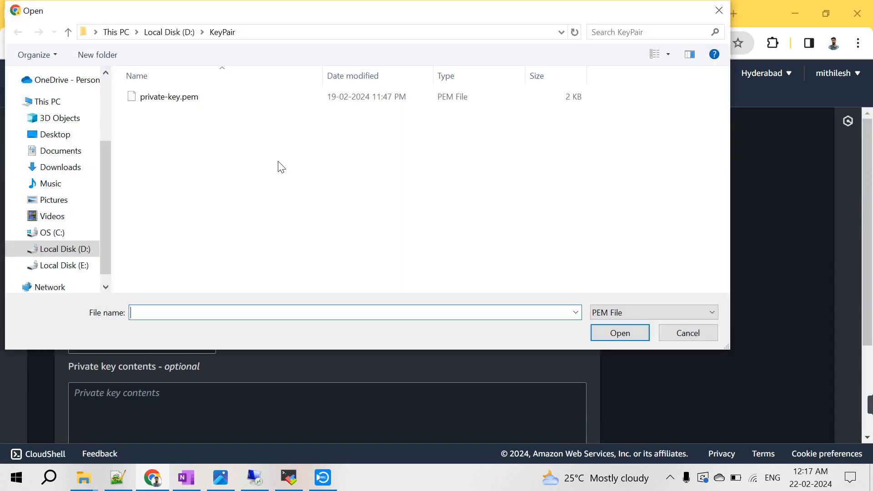
{"action": "double_click", "coordinate": [169, 97]}
{"action": "scroll", "coordinate": [344, 300], "scroll_direction": "down", "scroll_amount": 3}
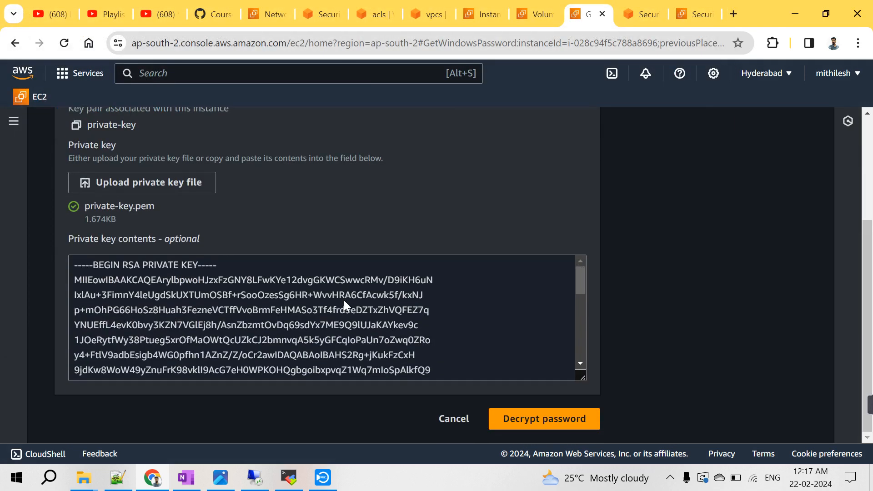
{"action": "left_click", "coordinate": [530, 423]}
{"action": "scroll", "coordinate": [154, 344], "scroll_direction": "down", "scroll_amount": 3}
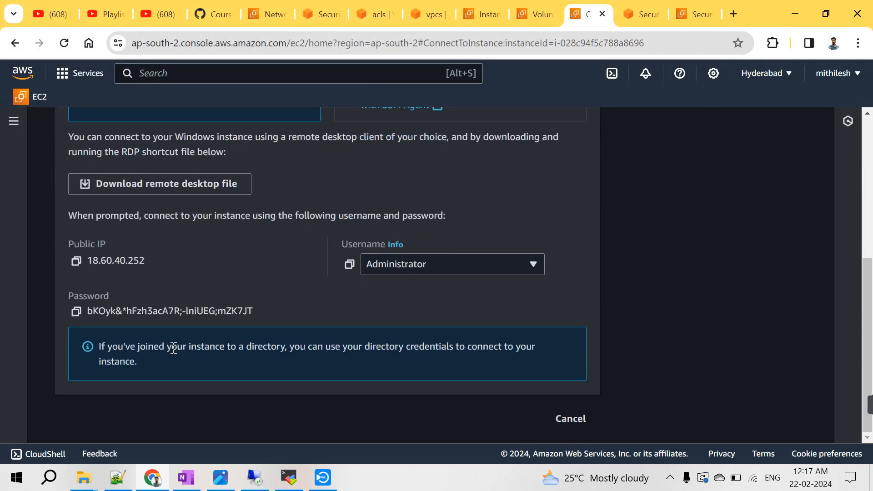
{"action": "left_click", "coordinate": [77, 312]}
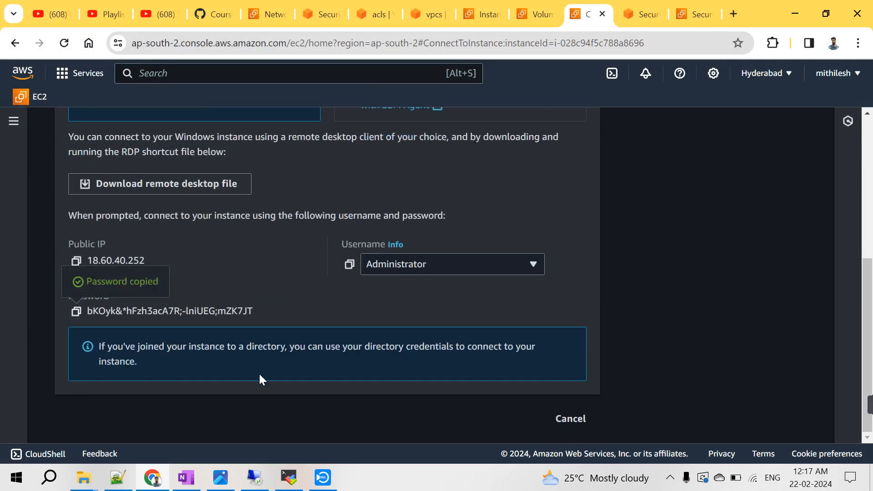
- Paste the administrator password into the Remote Desktop credentials, accept the untrusted certificate, and minimize the remote session
{"action": "left_click", "coordinate": [254, 477]}
{"action": "key", "text": "ctrl+v"}
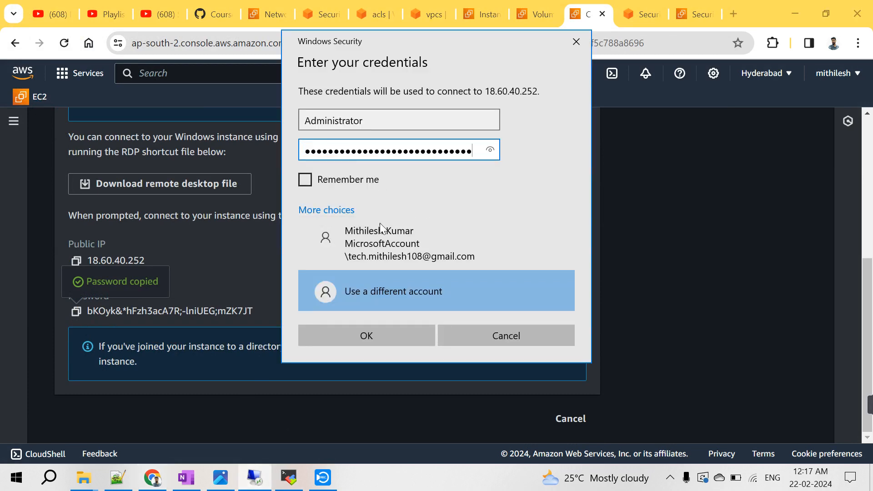
{"action": "left_click", "coordinate": [346, 337]}
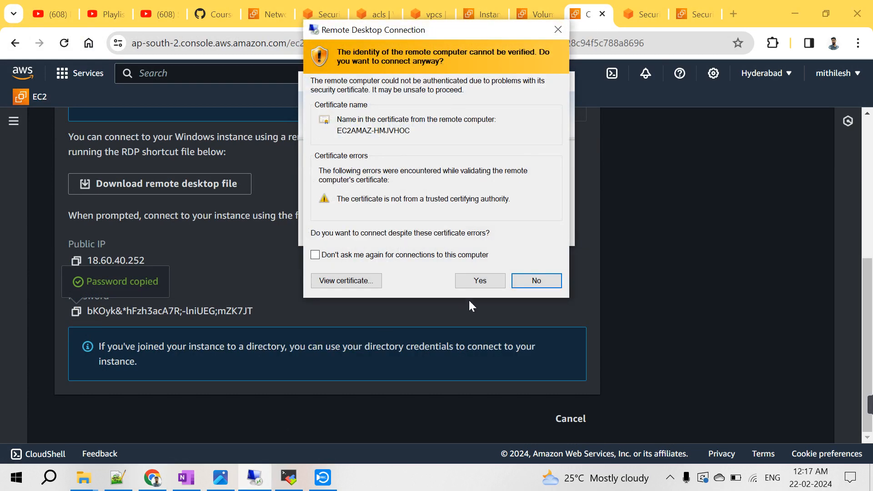
{"action": "left_click", "coordinate": [478, 281]}
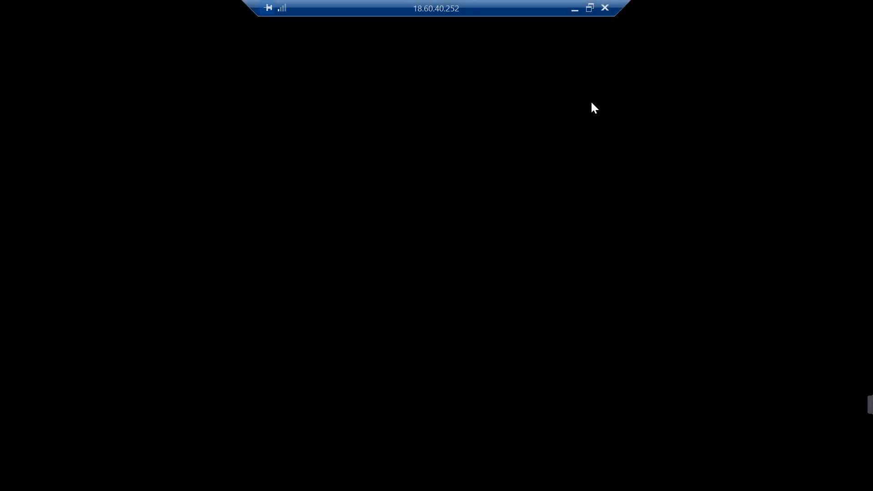
{"action": "left_click", "coordinate": [575, 10]}
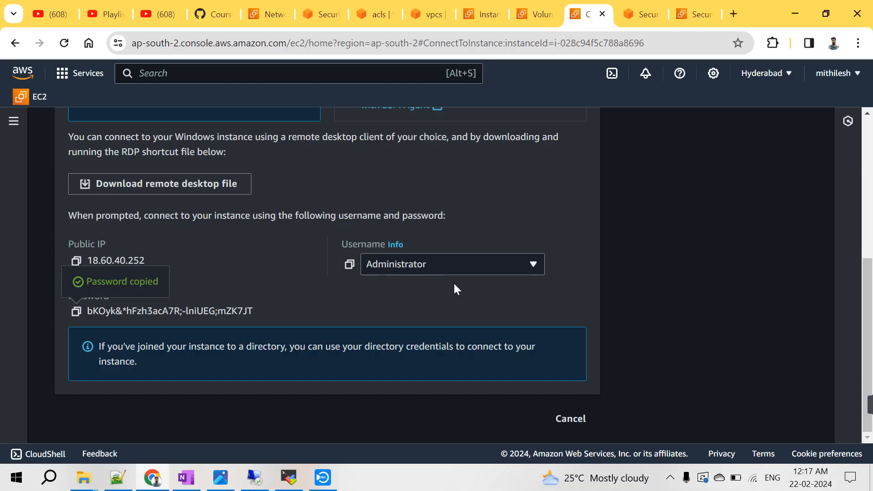
- Review the lists of VPCs, subnets, route tables and internet gateways in the VPC console
{"action": "scroll", "coordinate": [528, 233], "scroll_direction": "up", "scroll_amount": 5}
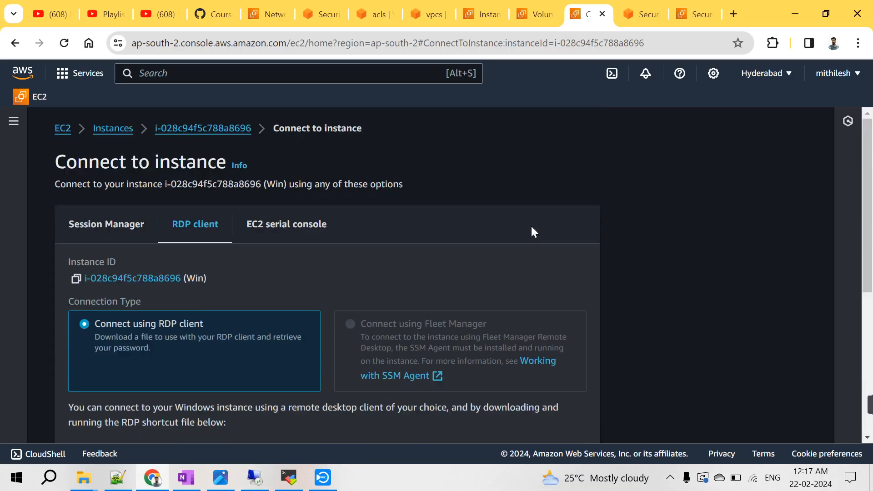
{"action": "left_click", "coordinate": [642, 12]}
{"action": "left_click", "coordinate": [42, 242]}
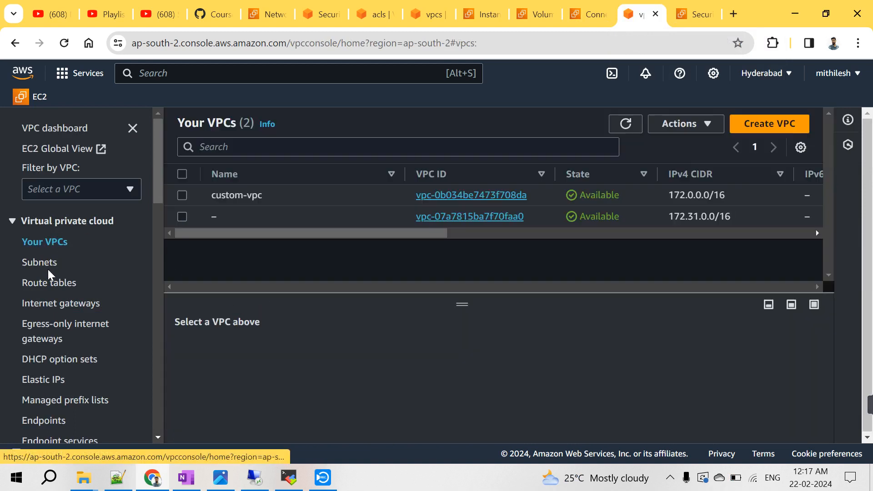
{"action": "left_click", "coordinate": [44, 267]}
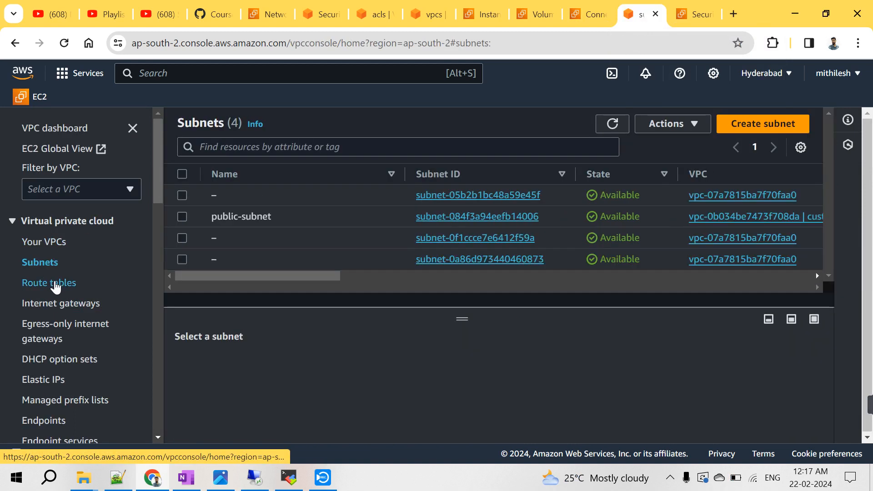
{"action": "left_click", "coordinate": [58, 284]}
{"action": "left_click", "coordinate": [77, 305]}
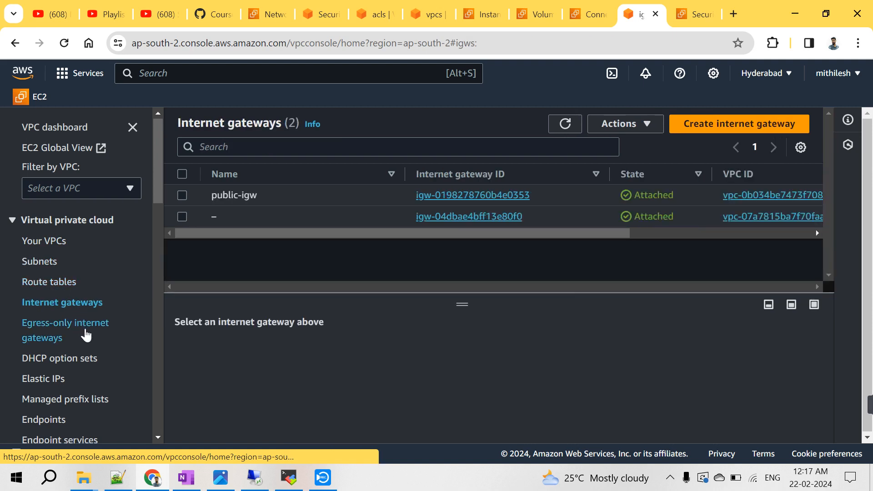
{"action": "scroll", "coordinate": [86, 334], "scroll_direction": "down", "scroll_amount": 1}
{"action": "scroll", "coordinate": [87, 306], "scroll_direction": "down", "scroll_amount": 1}
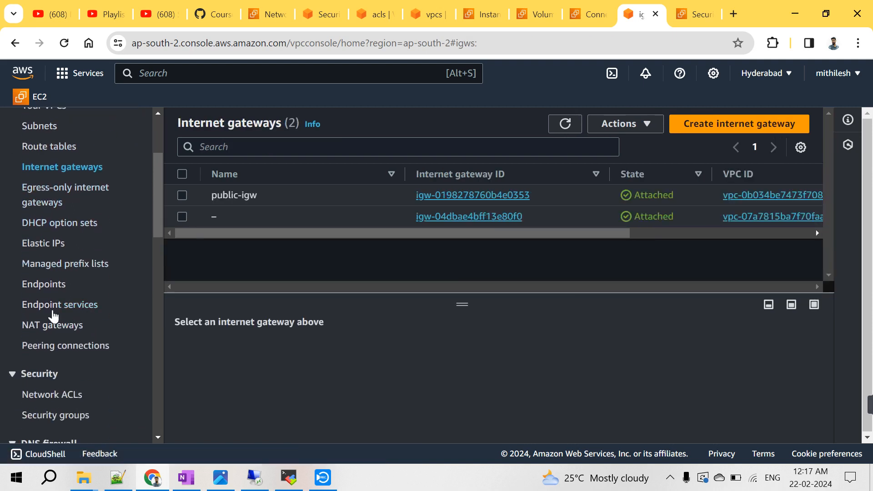
- Review the NAT gateways, the network ACLs and the inbound rules of the public-sg-ec2 security group
{"action": "left_click", "coordinate": [59, 326]}
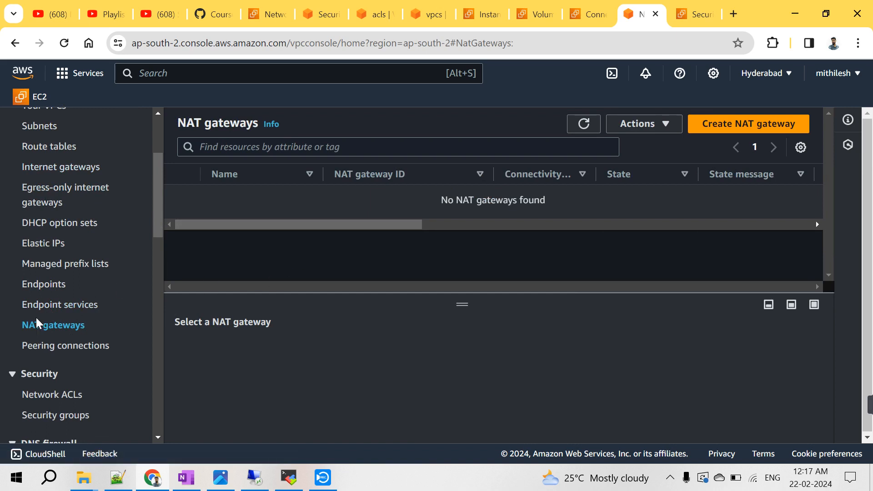
{"action": "scroll", "coordinate": [76, 321], "scroll_direction": "down", "scroll_amount": 3}
{"action": "left_click", "coordinate": [69, 257]}
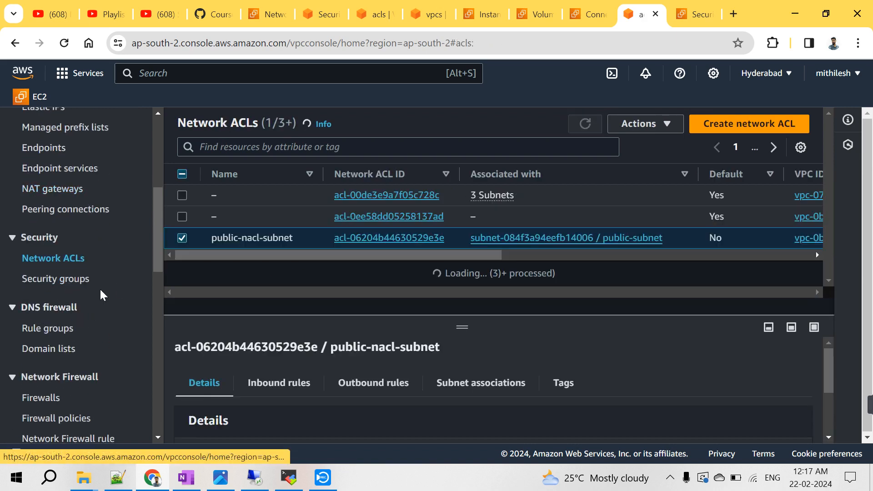
{"action": "left_click_drag", "start_coordinate": [311, 258], "coordinate": [127, 294]}
{"action": "left_click", "coordinate": [77, 278]}
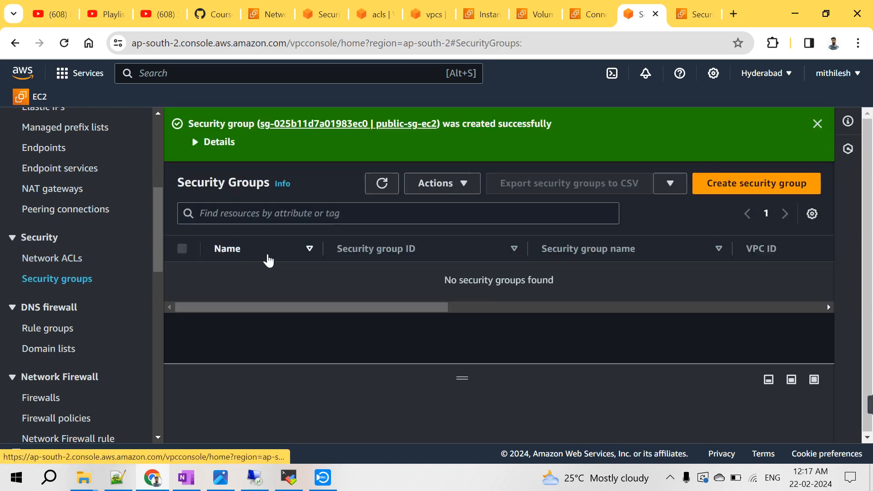
{"action": "left_click_drag", "start_coordinate": [288, 353], "coordinate": [265, 357]}
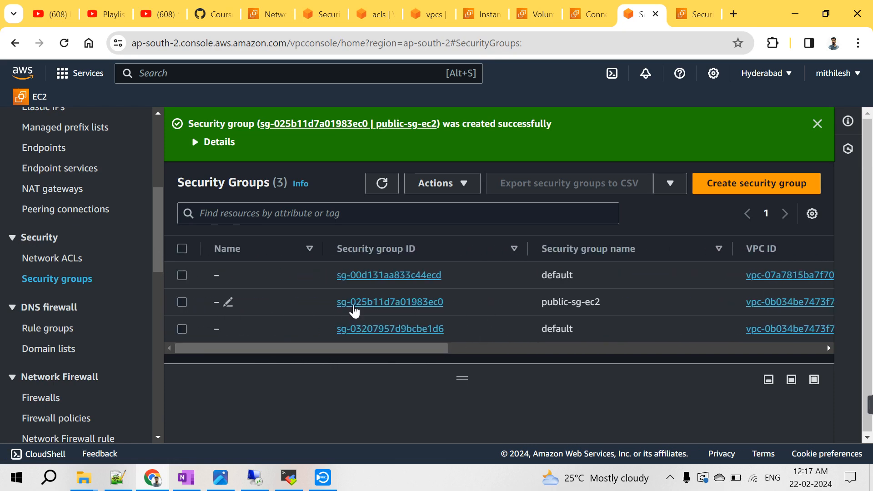
{"action": "left_click", "coordinate": [377, 302]}
{"action": "scroll", "coordinate": [442, 304], "scroll_direction": "down", "scroll_amount": 3}
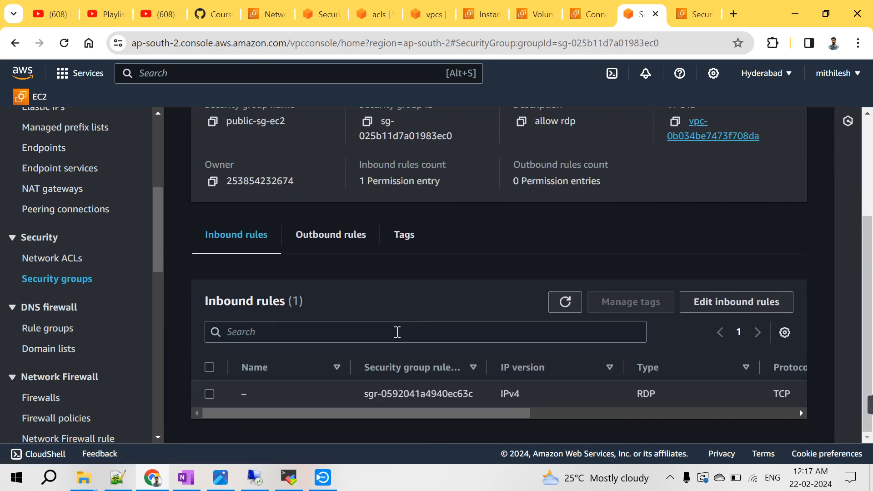
- Review the inbound and outbound rules of the public-sg-ec2 security group and the public-nacl-subnet network ACL
{"action": "left_click", "coordinate": [322, 241]}
{"action": "left_click", "coordinate": [247, 242]}
{"action": "middle_click", "coordinate": [69, 260]}
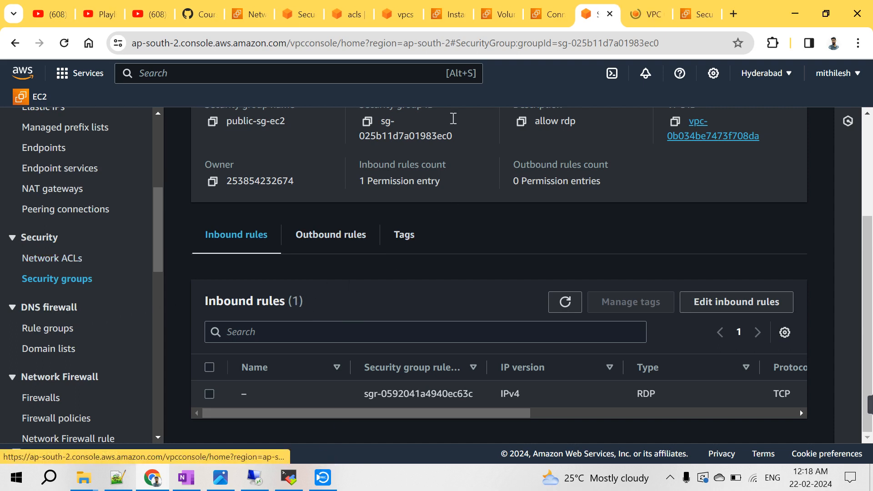
{"action": "left_click", "coordinate": [639, 26]}
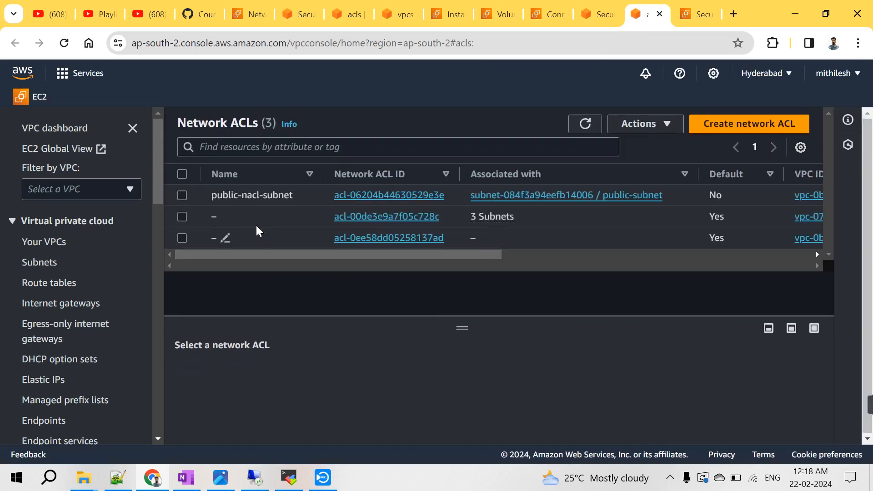
{"action": "left_click", "coordinate": [374, 199]}
{"action": "scroll", "coordinate": [338, 294], "scroll_direction": "down", "scroll_amount": 1}
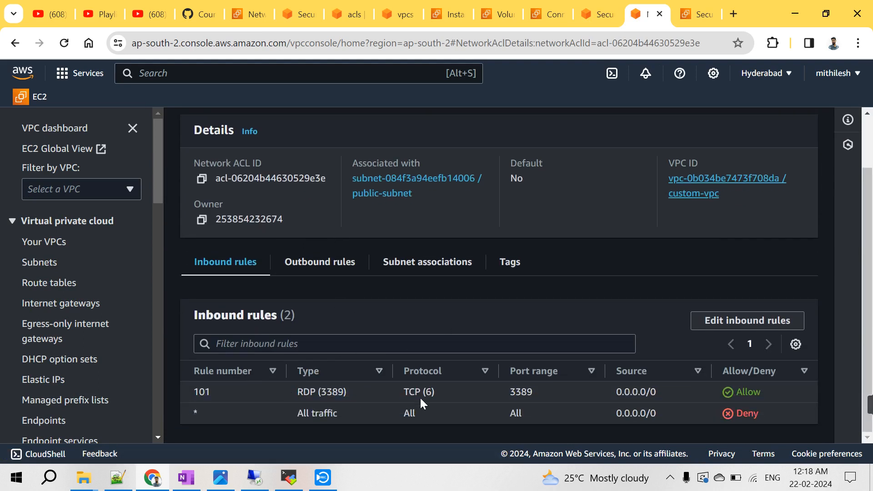
{"action": "left_click", "coordinate": [318, 268]}
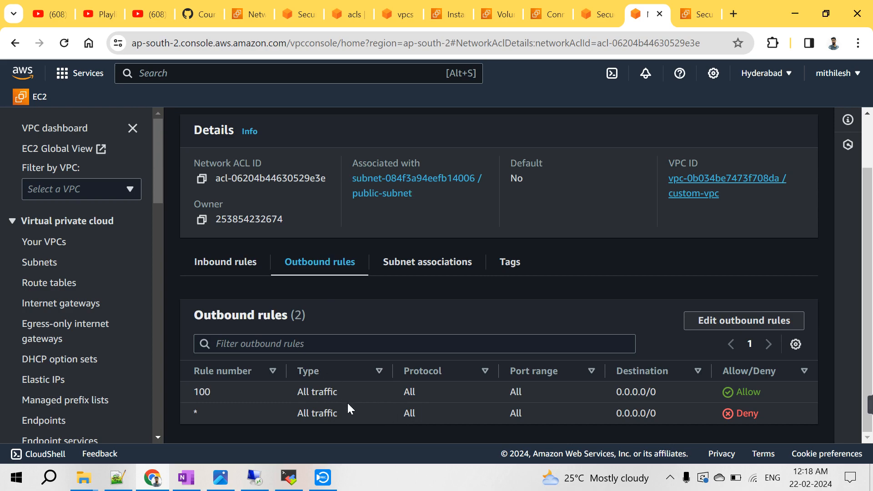
{"action": "left_click", "coordinate": [254, 477]}
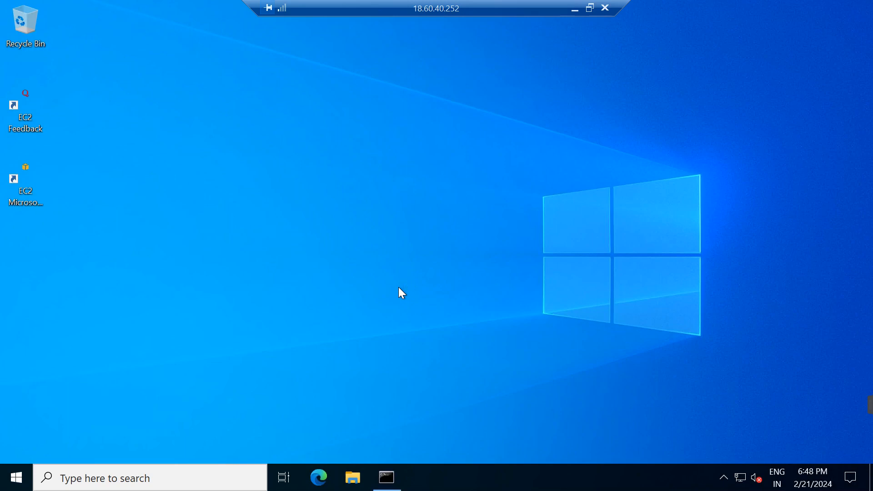
{"action": "key", "text": "super+r"}
{"action": "type", "text": "cmd"}
{"action": "key", "text": "Return"}
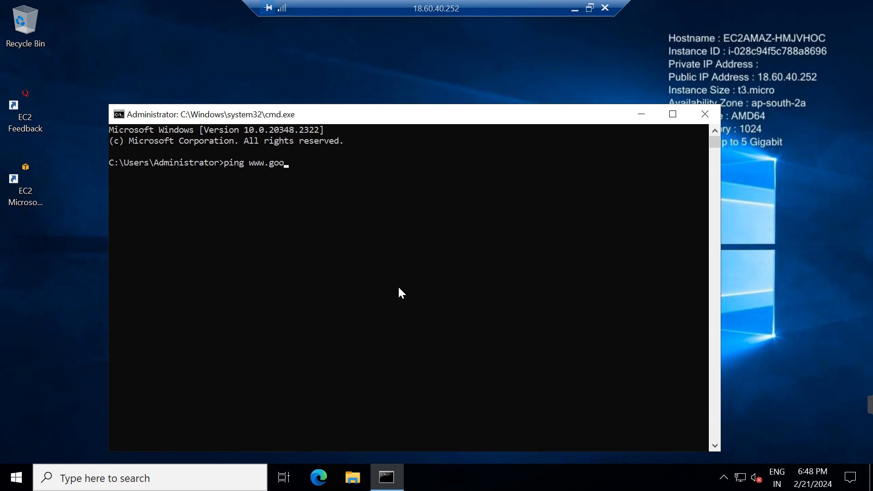
{"action": "type", "text": ".com"}
{"action": "key", "text": "Return"}
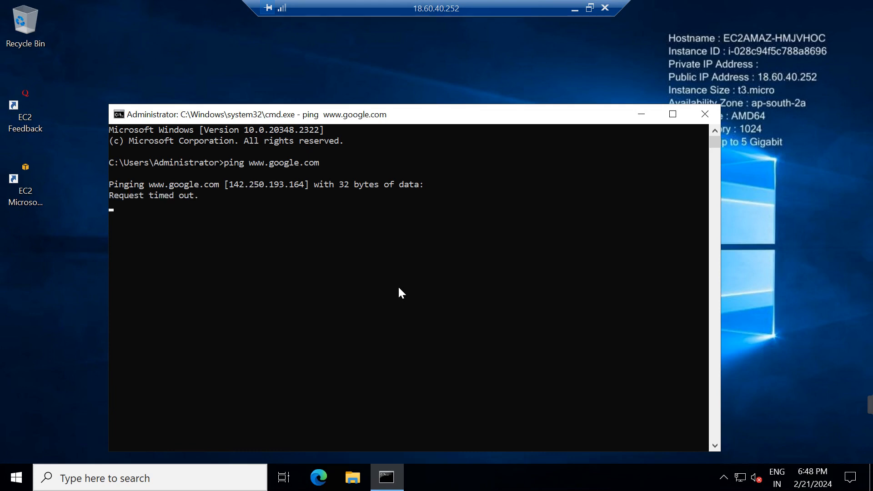
{"action": "left_click", "coordinate": [574, 10]}
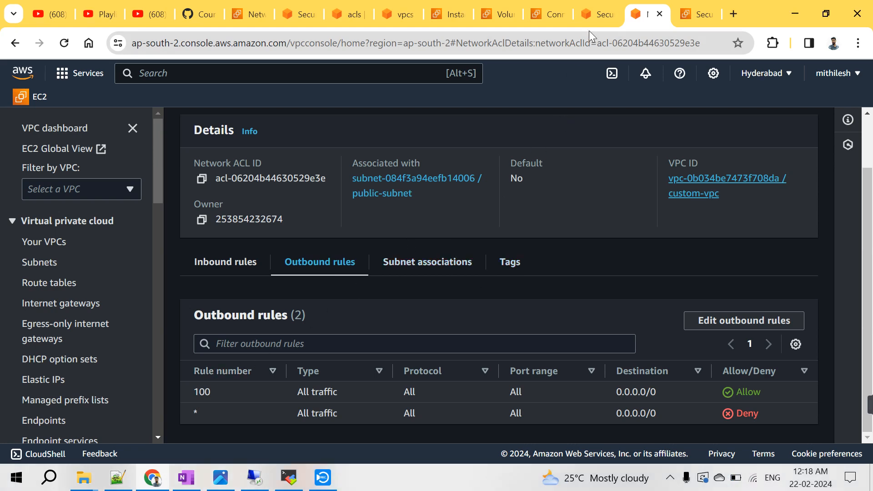
- Open the outbound rules of the public-sg-ec2 security group for editing and add a new rule
{"action": "left_click", "coordinate": [596, 17]}
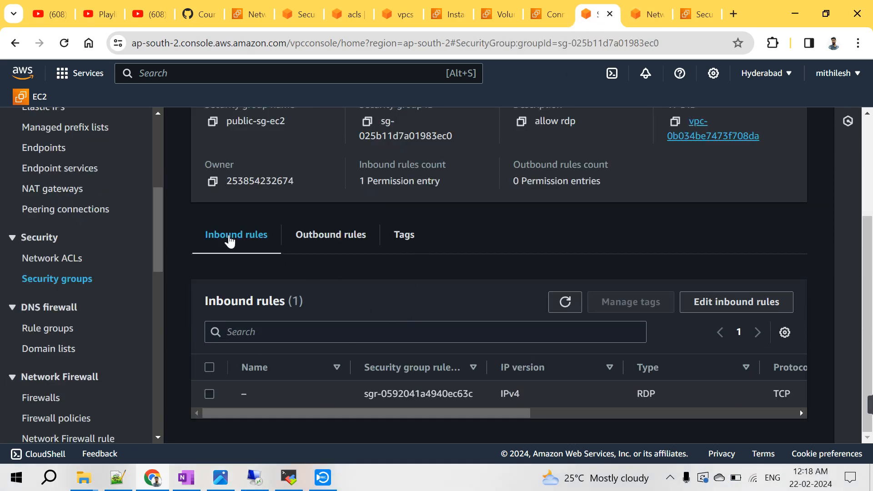
{"action": "left_click_drag", "start_coordinate": [461, 414], "coordinate": [386, 287]}
{"action": "left_click", "coordinate": [330, 265]}
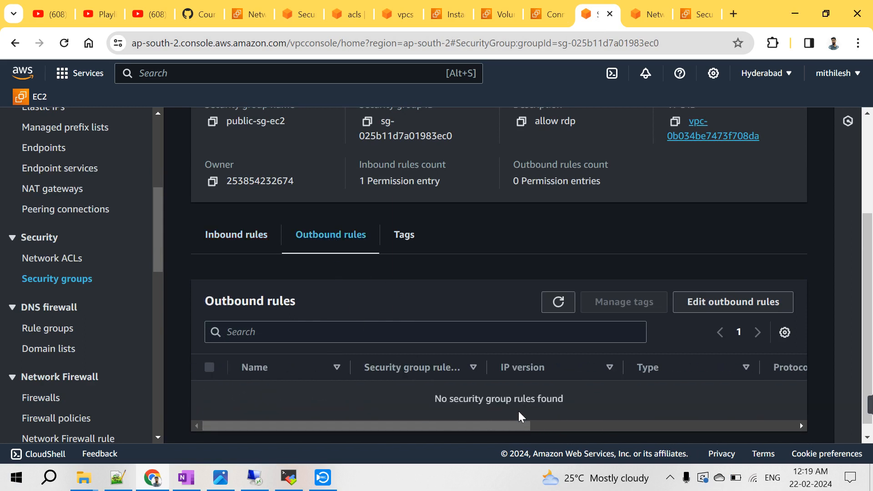
{"action": "left_click_drag", "start_coordinate": [470, 418], "coordinate": [416, 419]}
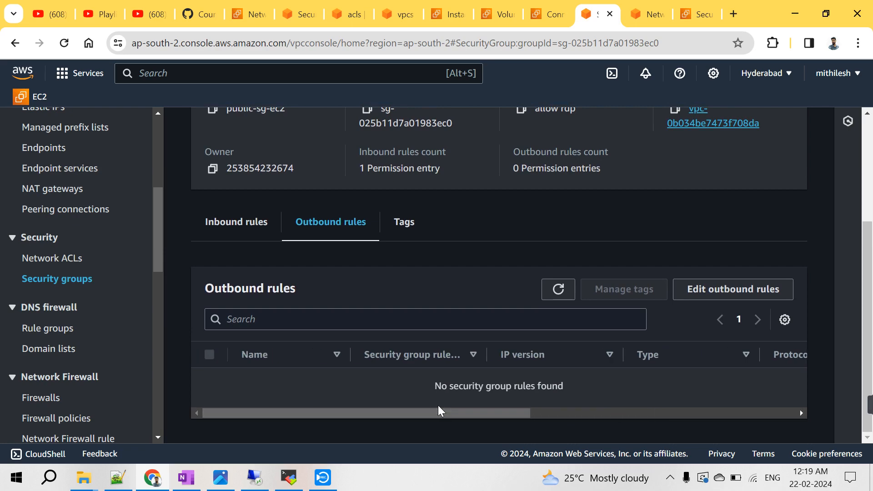
{"action": "left_click", "coordinate": [720, 290]}
{"action": "left_click", "coordinate": [98, 321]}
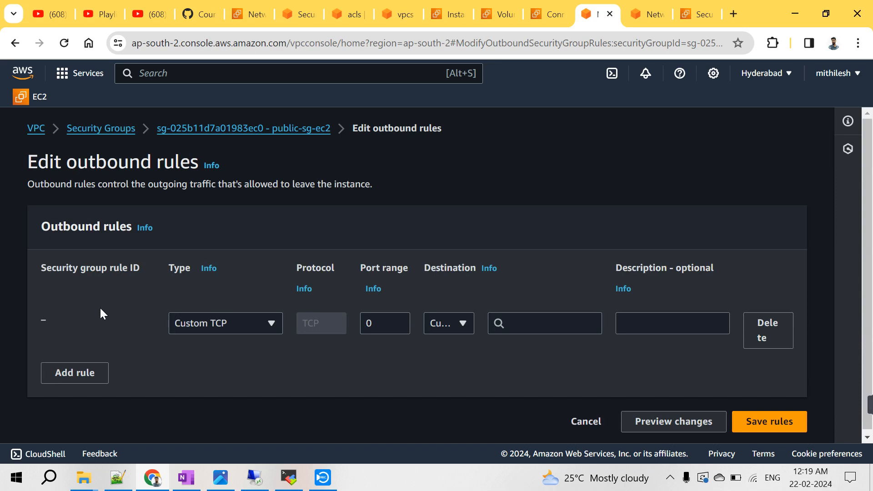
- Set the new outbound rule to All traffic with destination 0.0.0.0/0 and save the security group's rules
{"action": "left_click", "coordinate": [220, 323]}
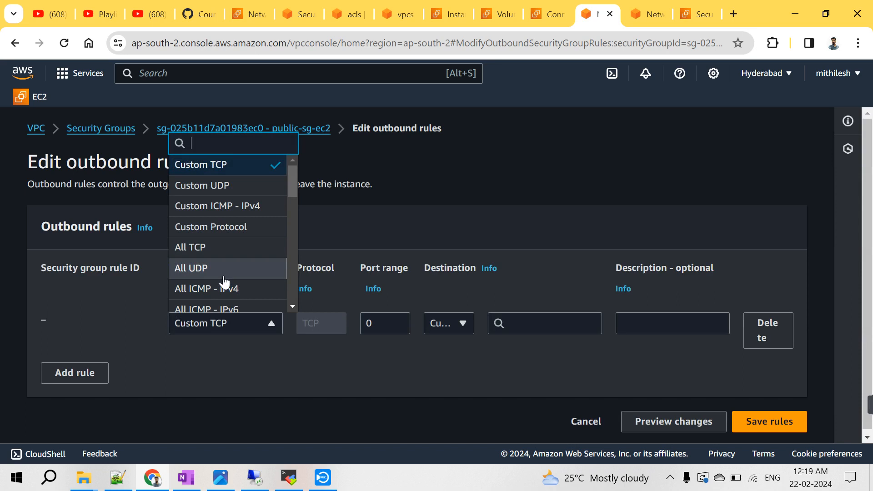
{"action": "type", "text": "a"}
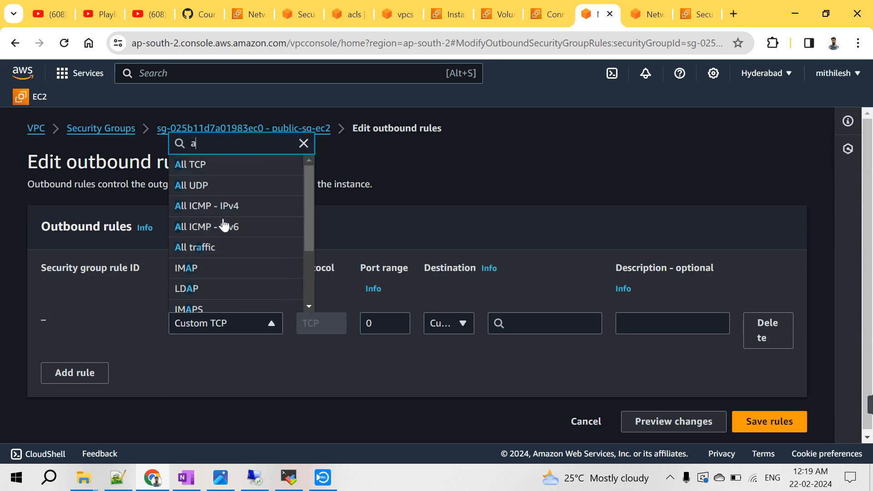
{"action": "type", "text": "ll"}
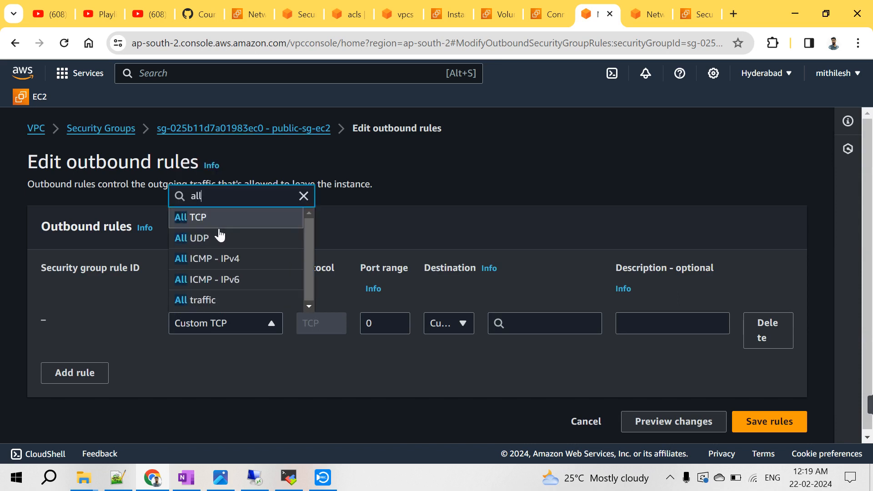
{"action": "left_click", "coordinate": [207, 302]}
{"action": "left_click", "coordinate": [521, 318]}
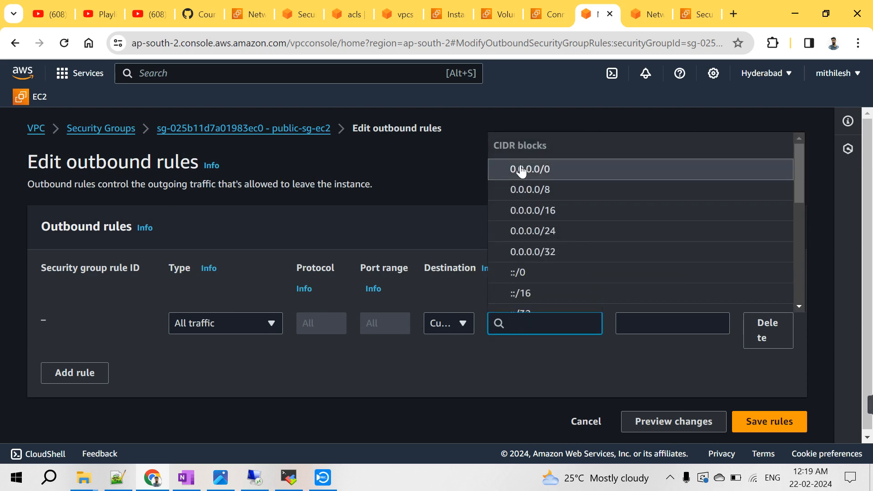
{"action": "left_click", "coordinate": [520, 169]}
{"action": "scroll", "coordinate": [673, 390], "scroll_direction": "down", "scroll_amount": 2}
{"action": "left_click", "coordinate": [767, 416]}
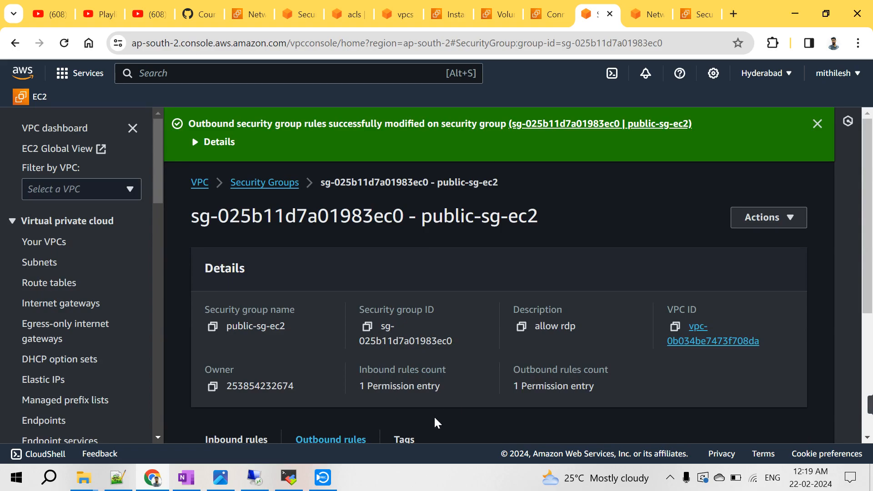
{"action": "left_click", "coordinate": [255, 475]}
{"action": "left_click", "coordinate": [397, 257]}
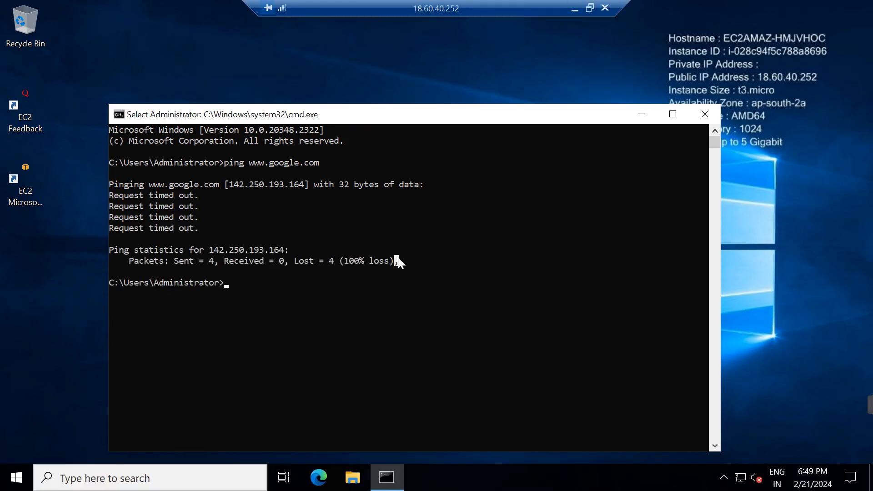
{"action": "left_click_drag", "start_coordinate": [399, 120], "coordinate": [401, 76]}
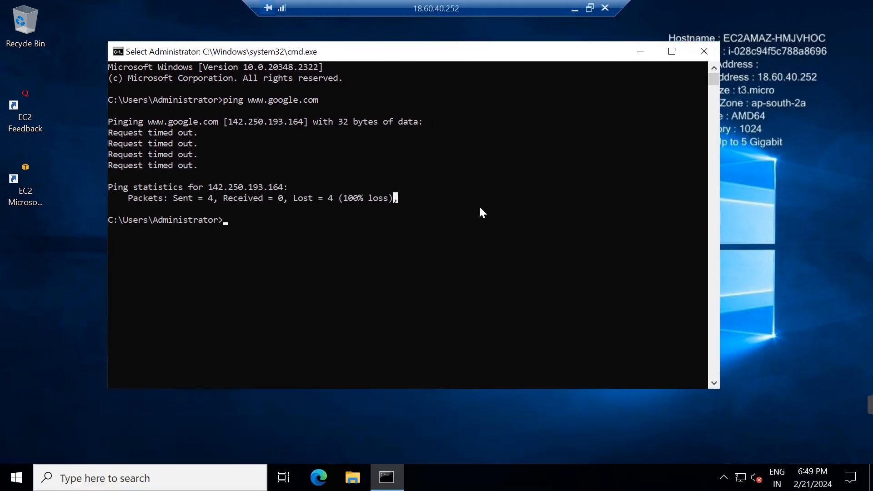
{"action": "left_click", "coordinate": [481, 230]}
{"action": "key", "text": "Up"}
{"action": "key", "text": "Return"}
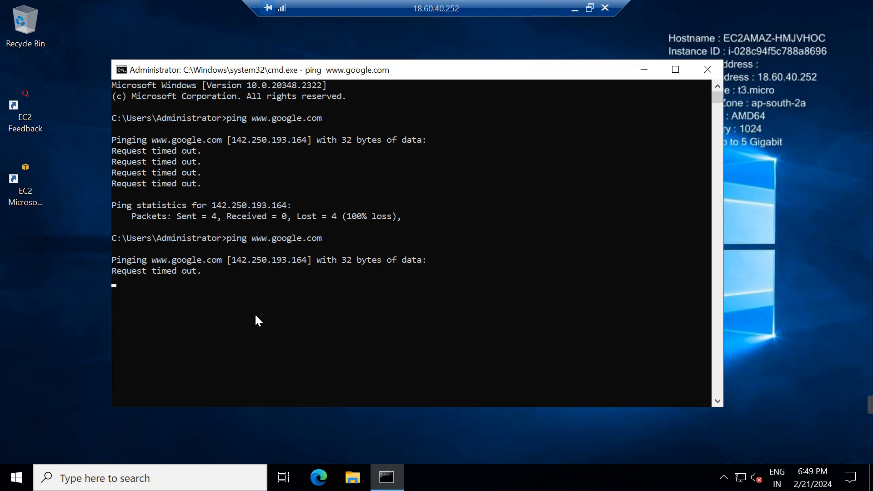
{"action": "left_click", "coordinate": [574, 9]}
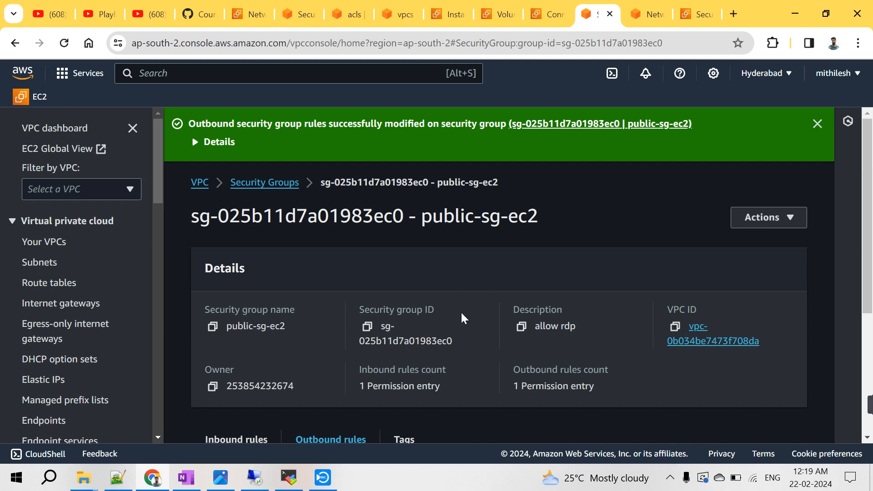
- Add inbound rule 102 to the public-nacl-subnet network ACL, allowing All traffic from 0.0.0.0/0, and save it
{"action": "left_click", "coordinate": [648, 14]}
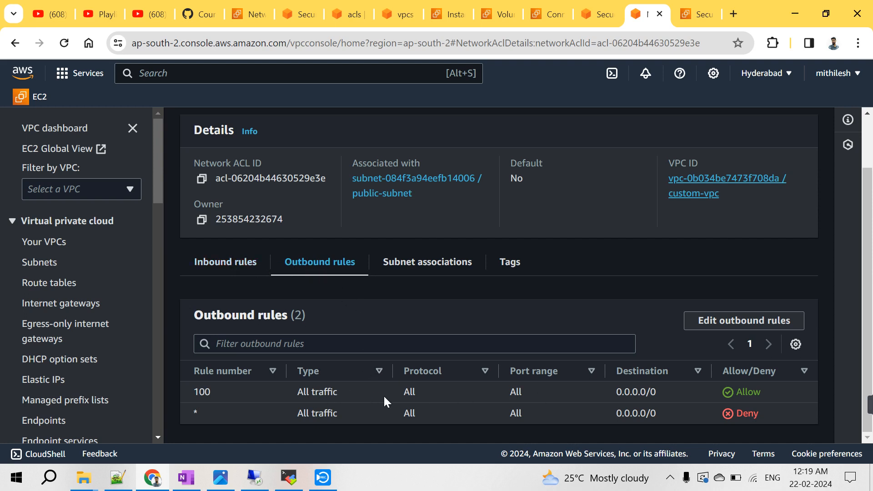
{"action": "left_click", "coordinate": [232, 271]}
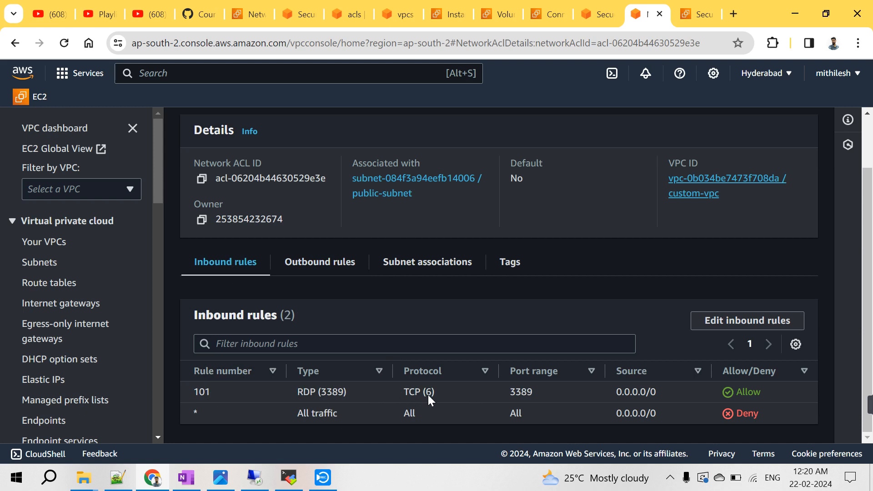
{"action": "left_click", "coordinate": [709, 323]}
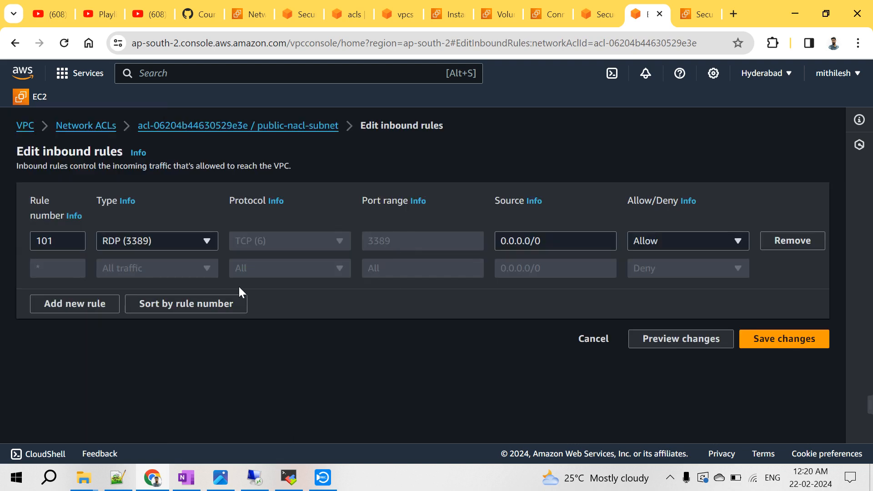
{"action": "left_click", "coordinate": [76, 305]}
{"action": "left_click", "coordinate": [63, 268]}
{"action": "type", "text": "101"}
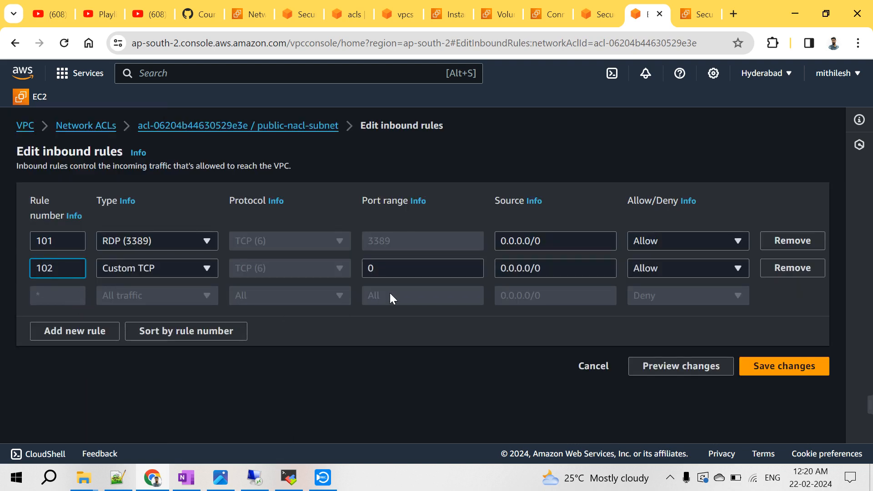
{"action": "left_click", "coordinate": [180, 264]}
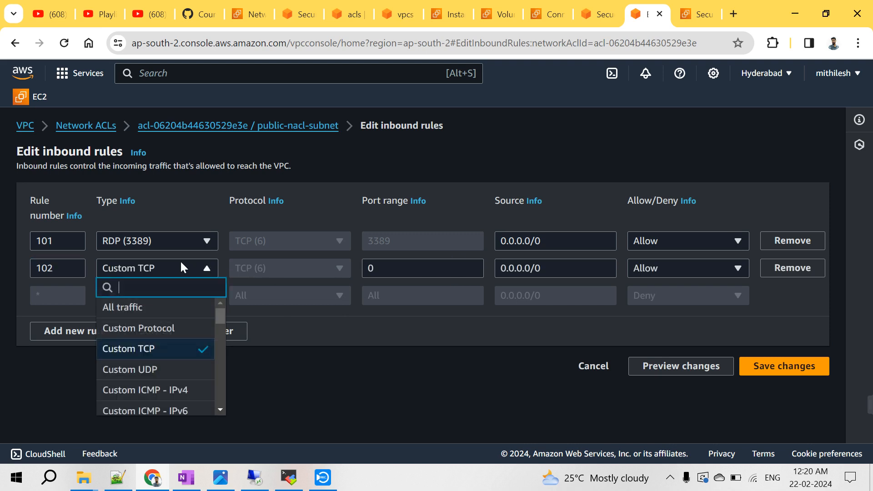
{"action": "left_click", "coordinate": [130, 306]}
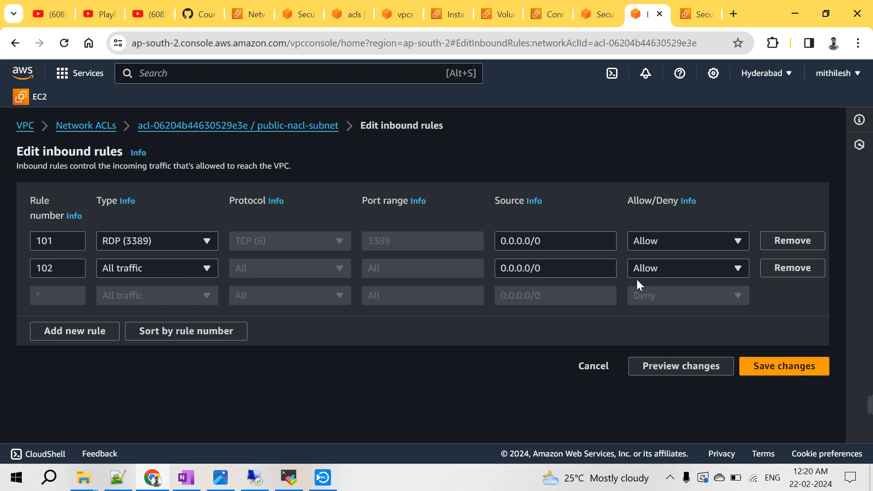
{"action": "left_click", "coordinate": [775, 367]}
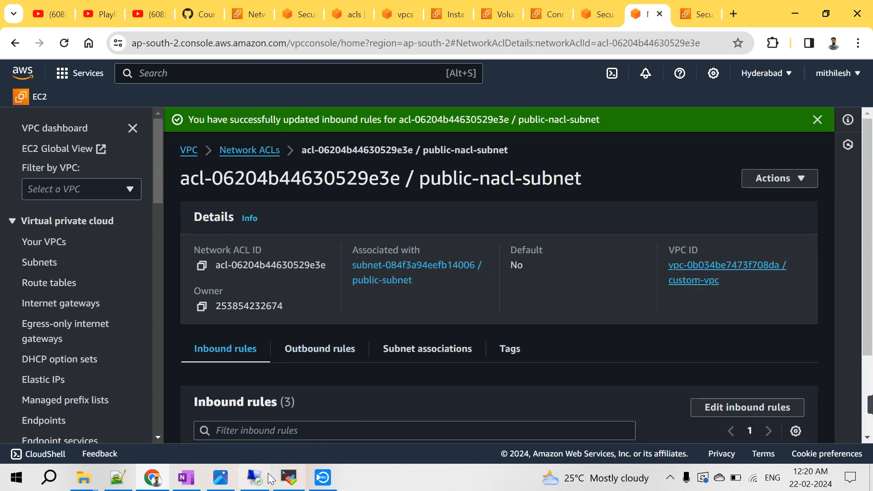
{"action": "left_click", "coordinate": [289, 478]}
{"action": "left_click", "coordinate": [404, 302]}
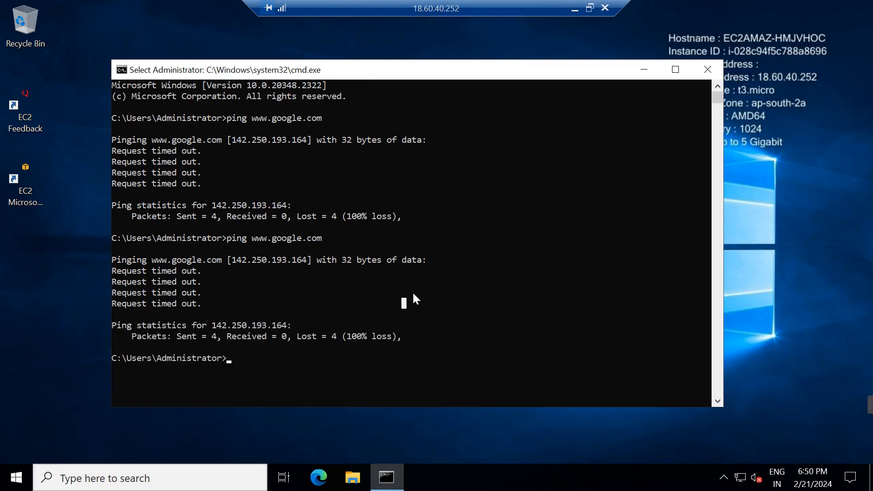
{"action": "key", "text": "Up"}
{"action": "key", "text": "Return"}
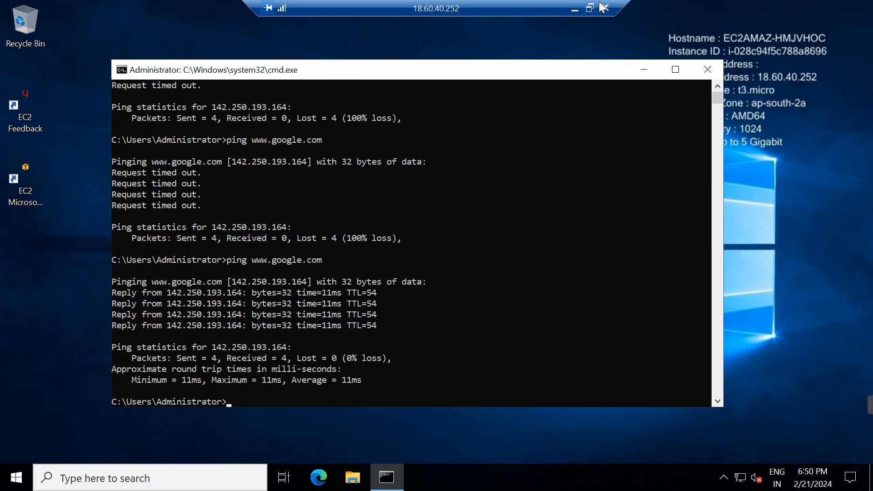
{"action": "left_click", "coordinate": [574, 8]}
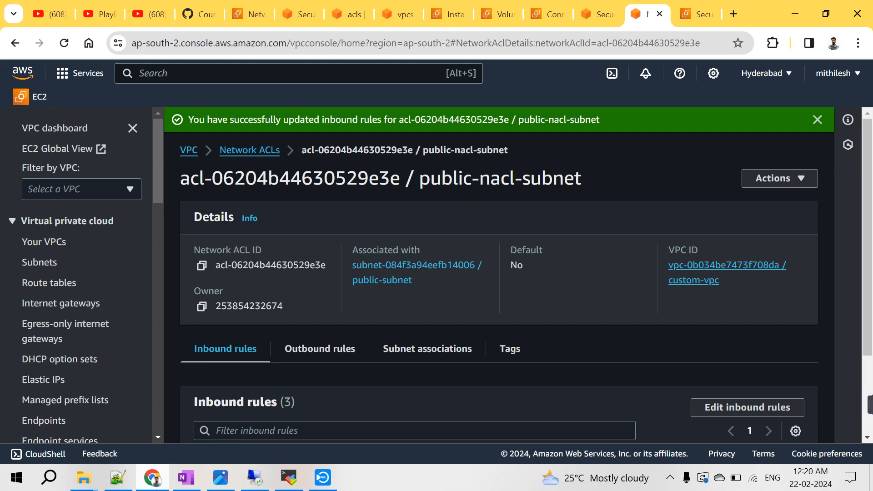
- Review the security groups line of the network component notes in Notepad++ and return to the VPC console in Chrome
{"action": "left_click", "coordinate": [118, 478]}
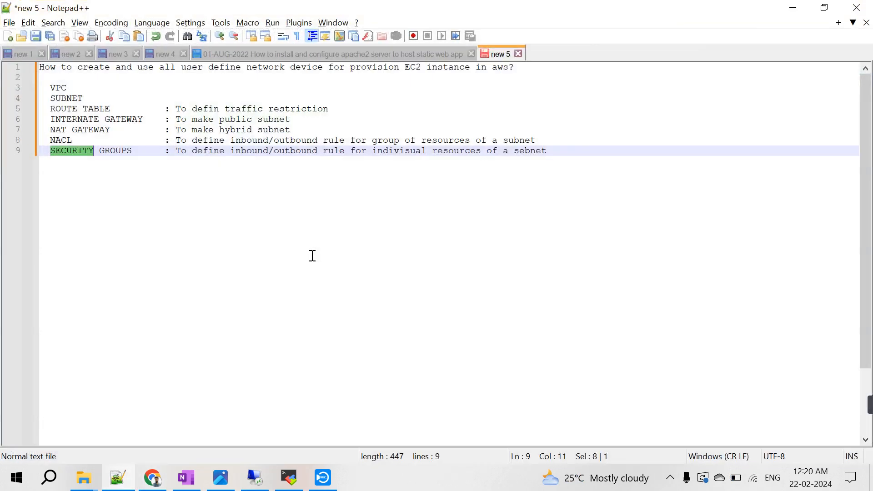
{"action": "double_click", "coordinate": [117, 150]}
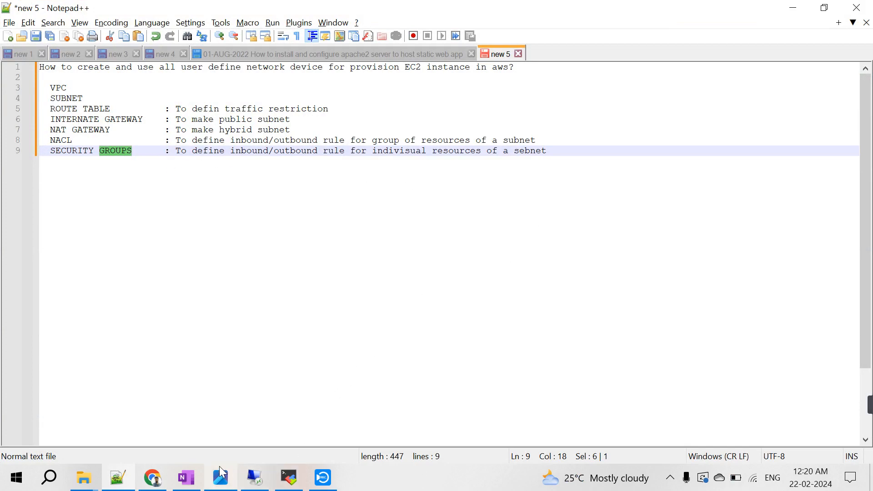
{"action": "left_click", "coordinate": [153, 477]}
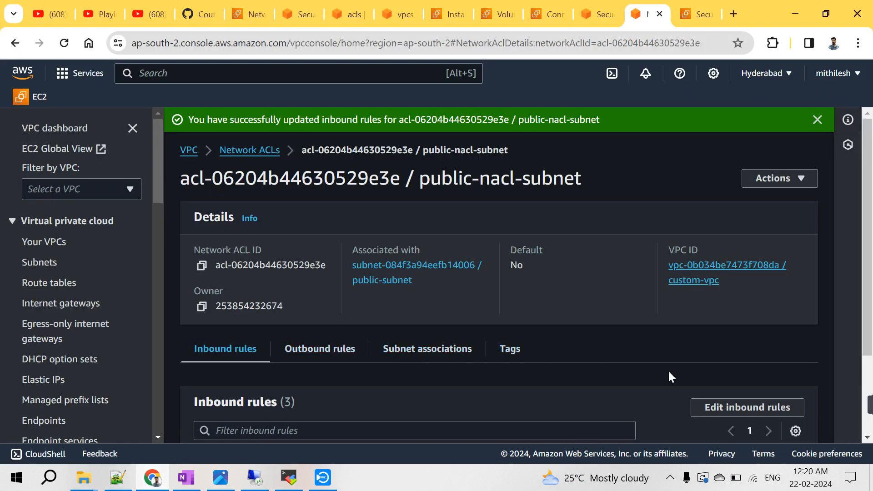